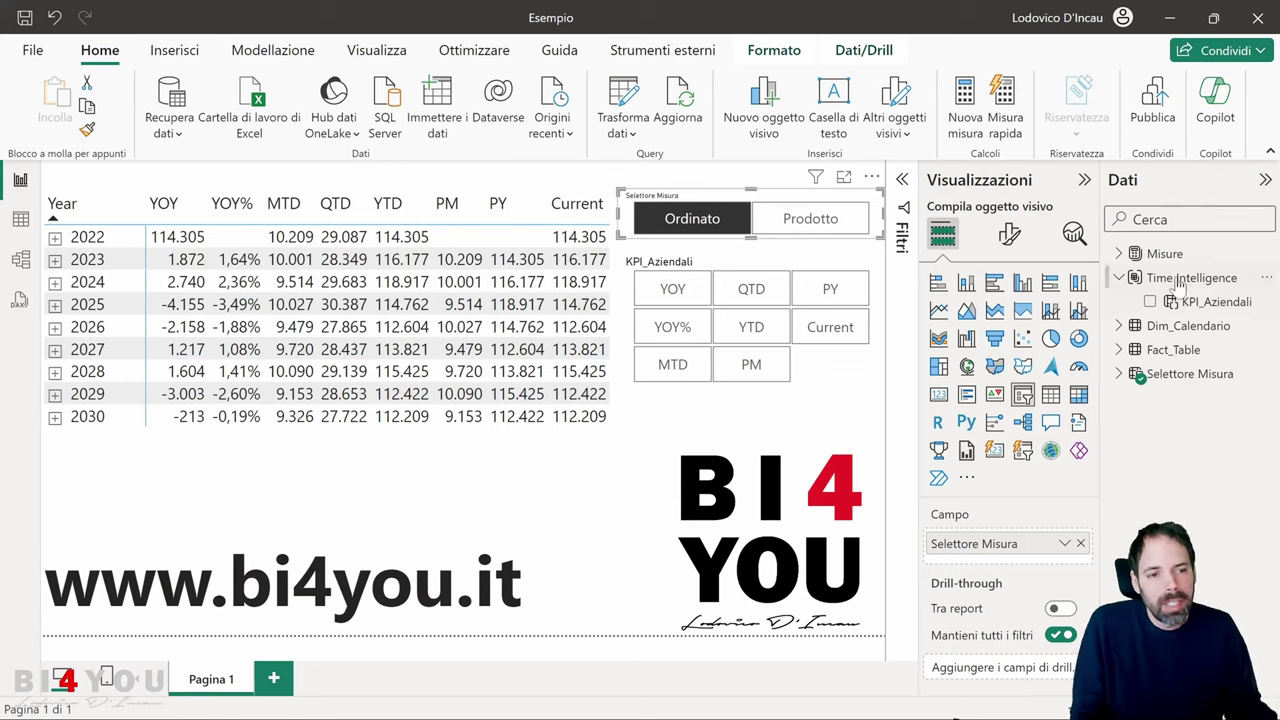
- Inspect how Time Intelligence's KPI_Aziendali column feeds the matrix columns and the KPI_Aziendali slicer
left_click(1220, 285)
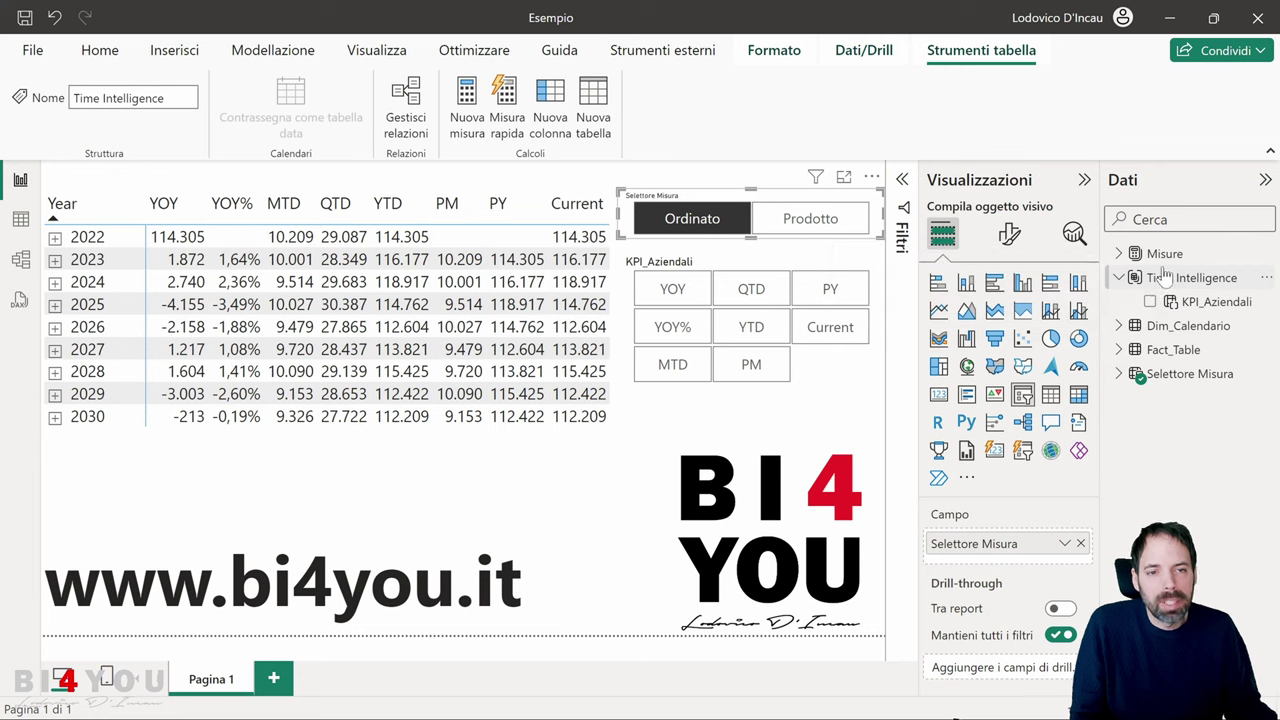
left_click(1214, 306)
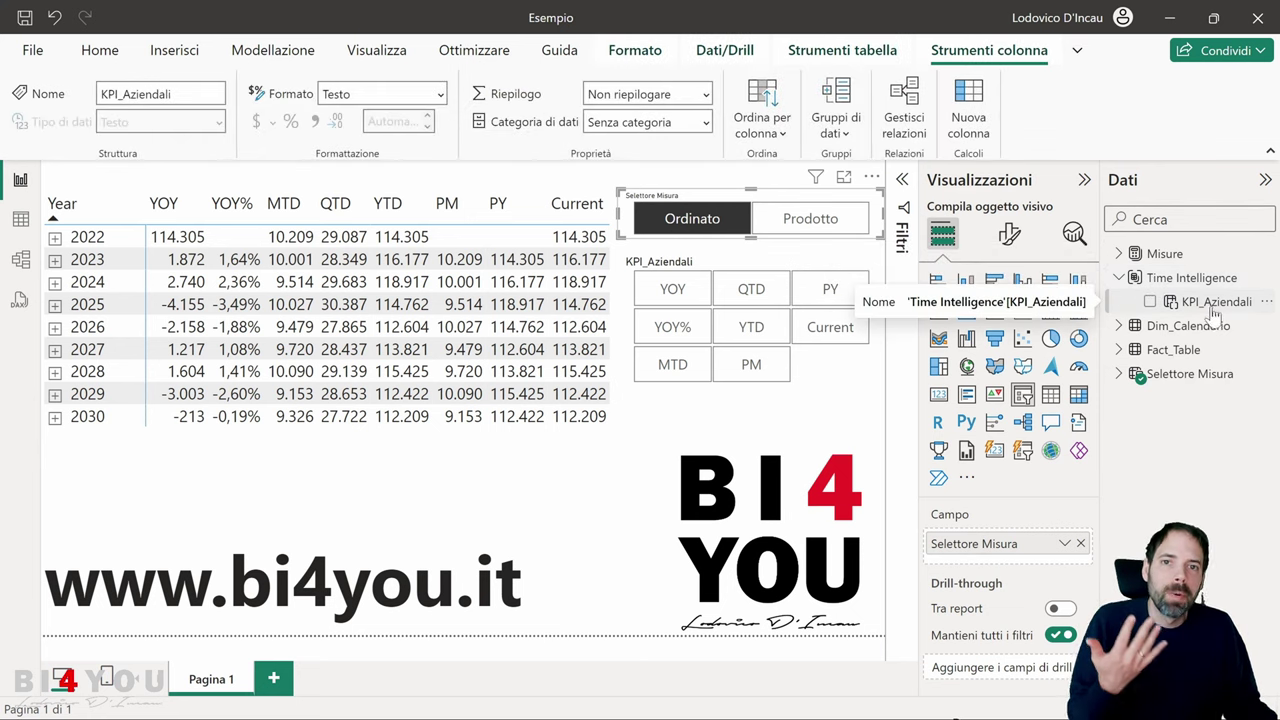
left_click(580, 445)
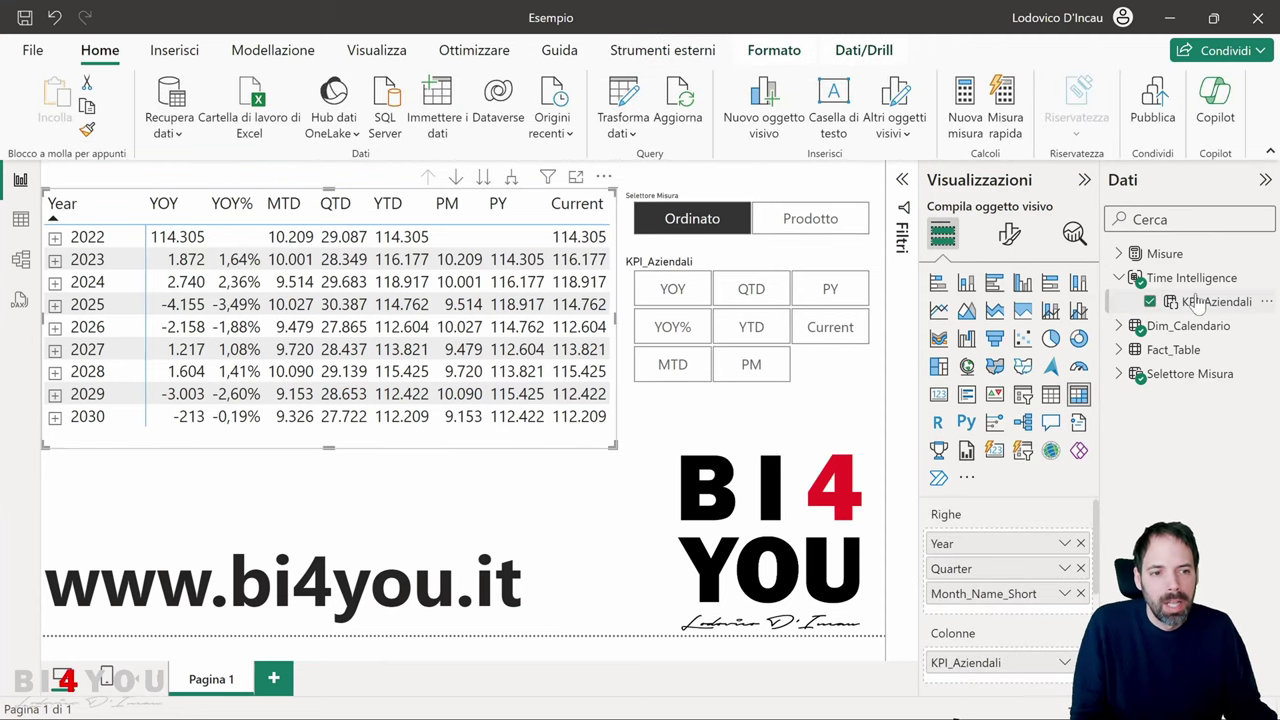
scroll(997, 623, "down", 3)
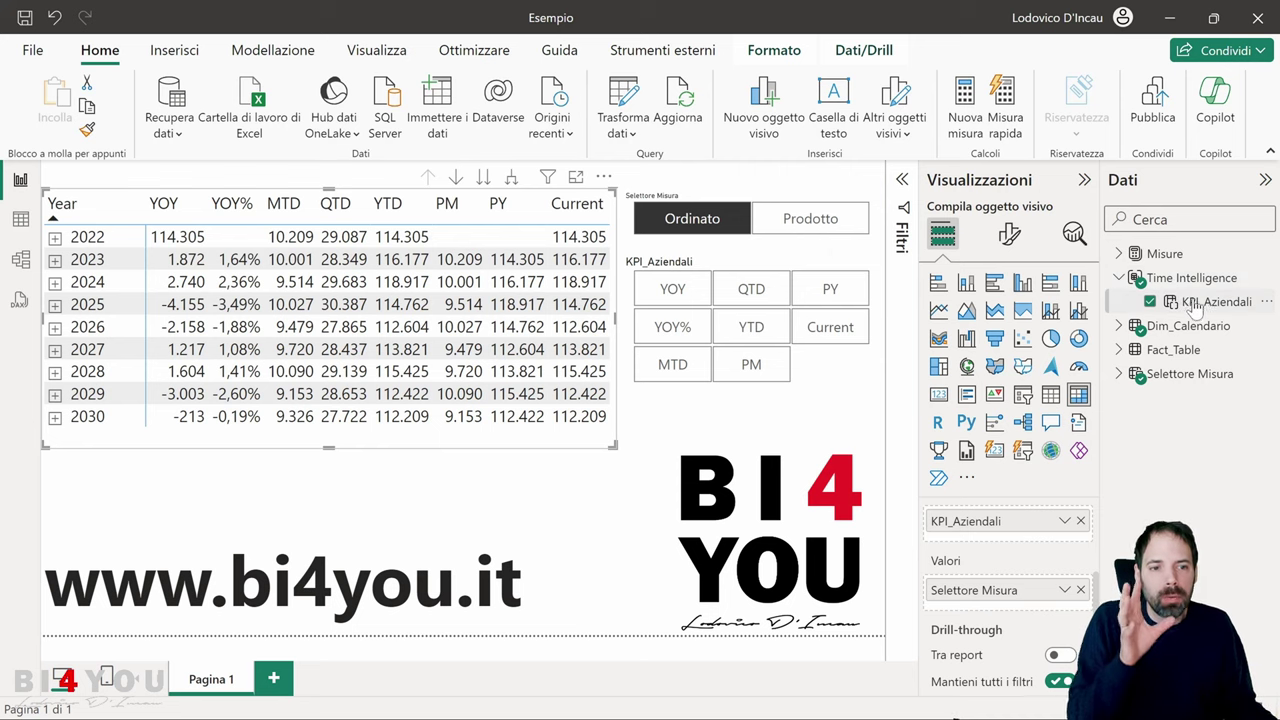
left_click(819, 374)
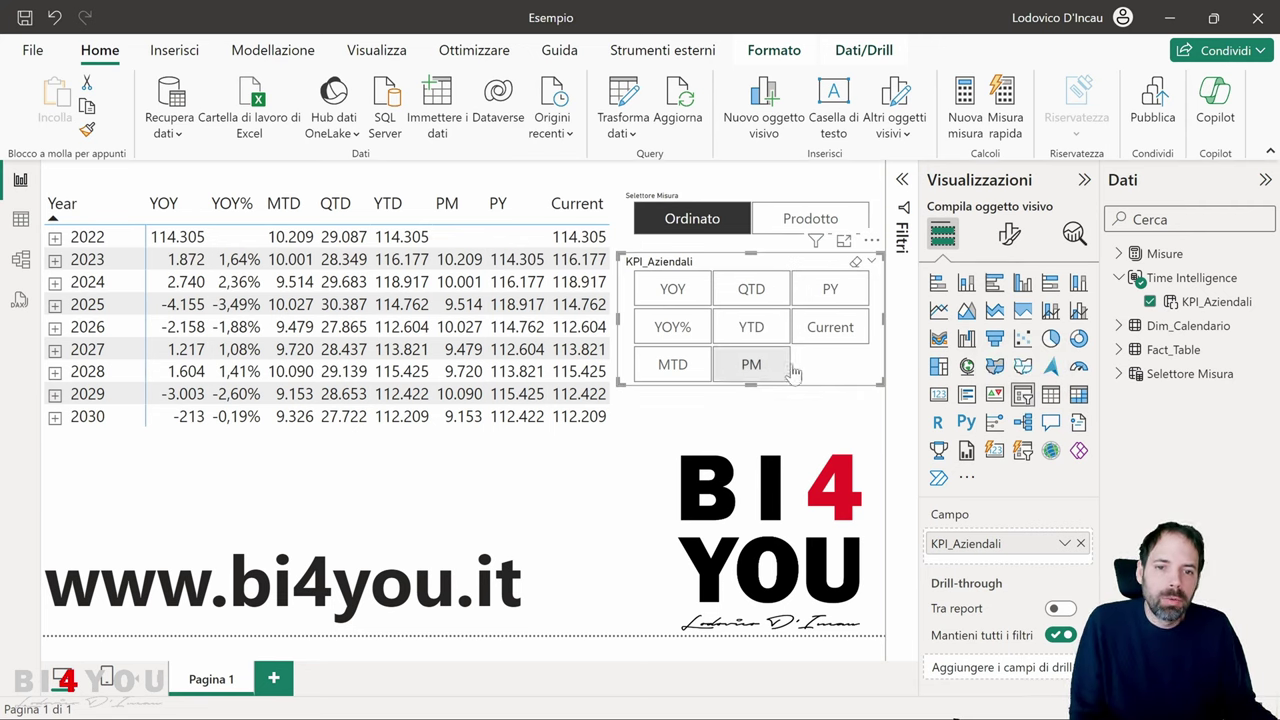
left_click(689, 299)
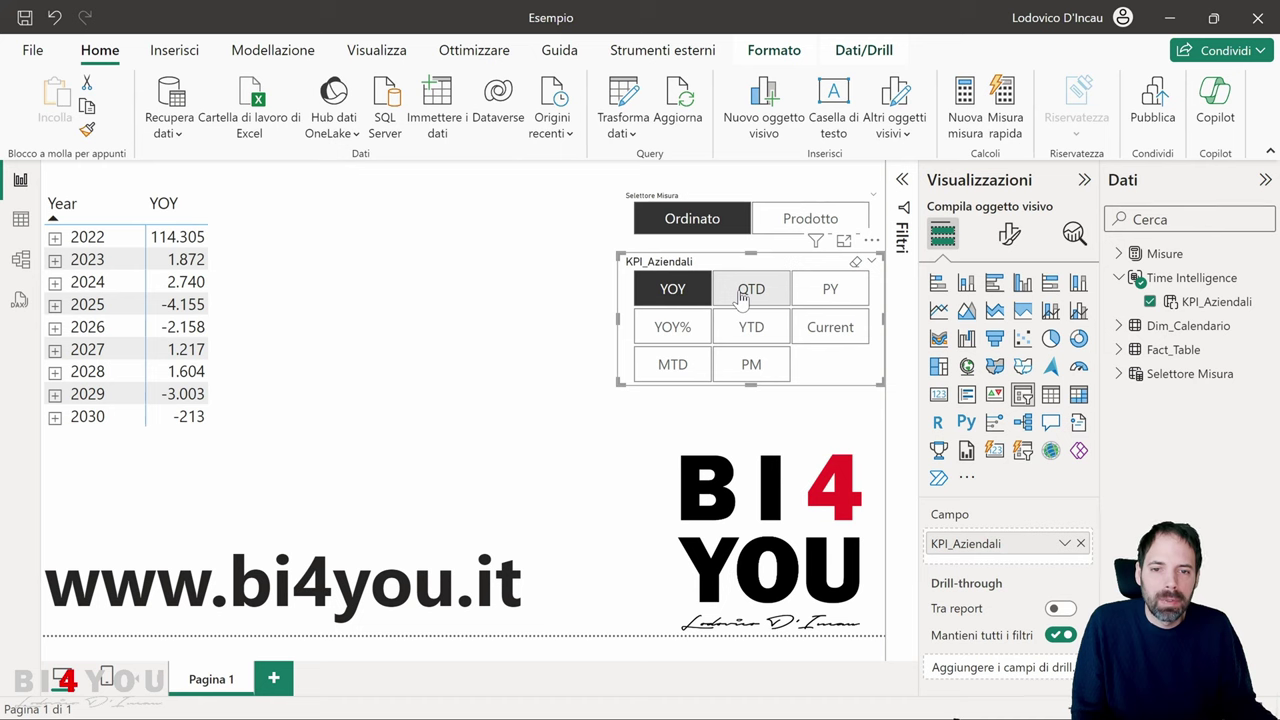
left_click(743, 292)
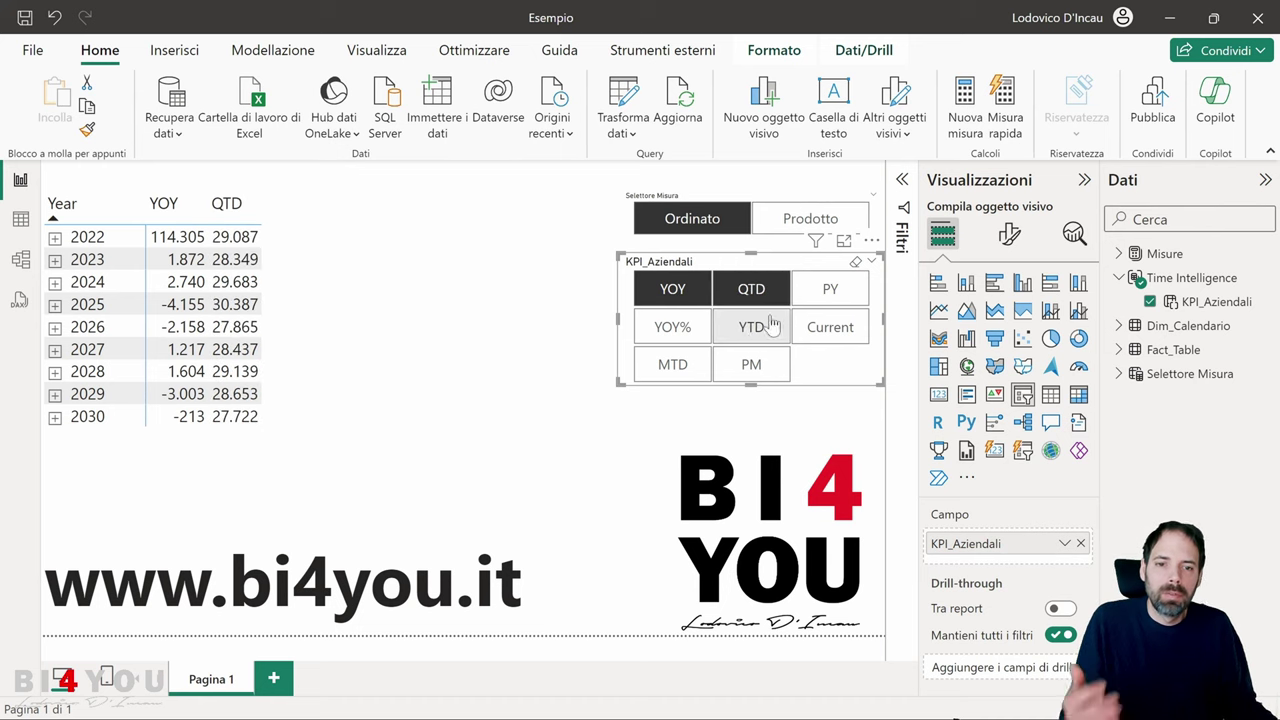
left_click(829, 290)
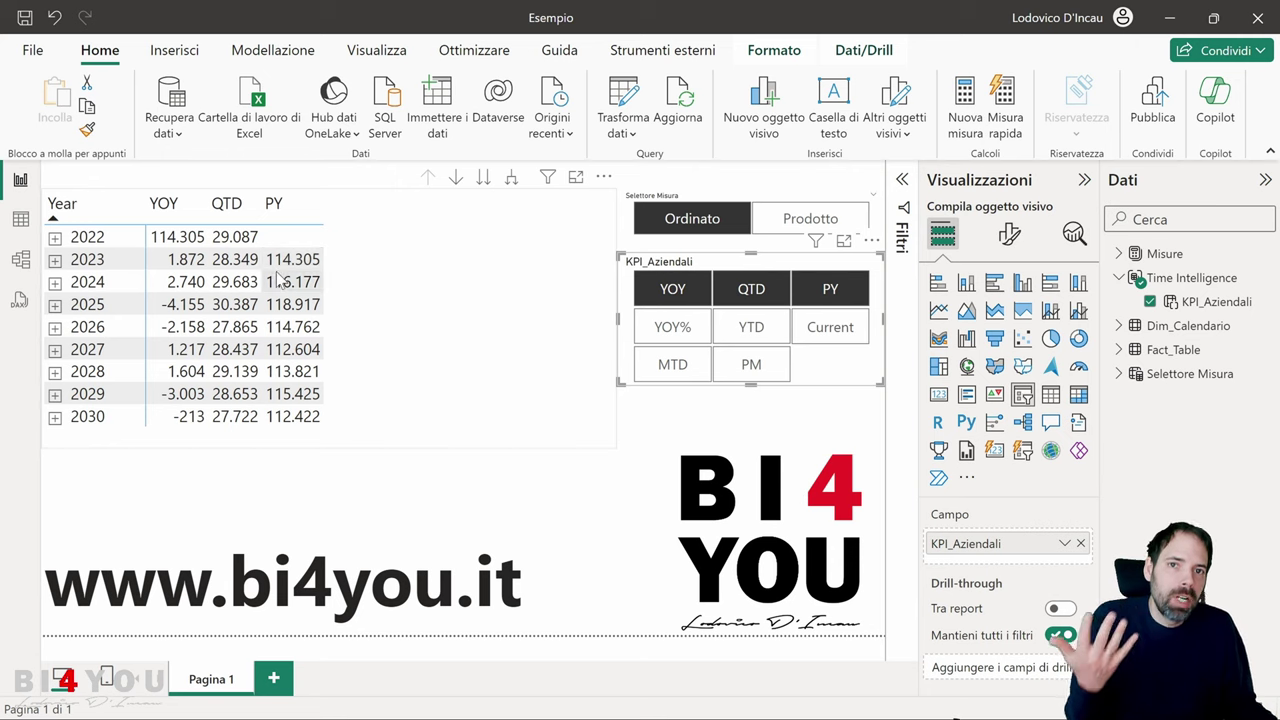
left_click(735, 297)
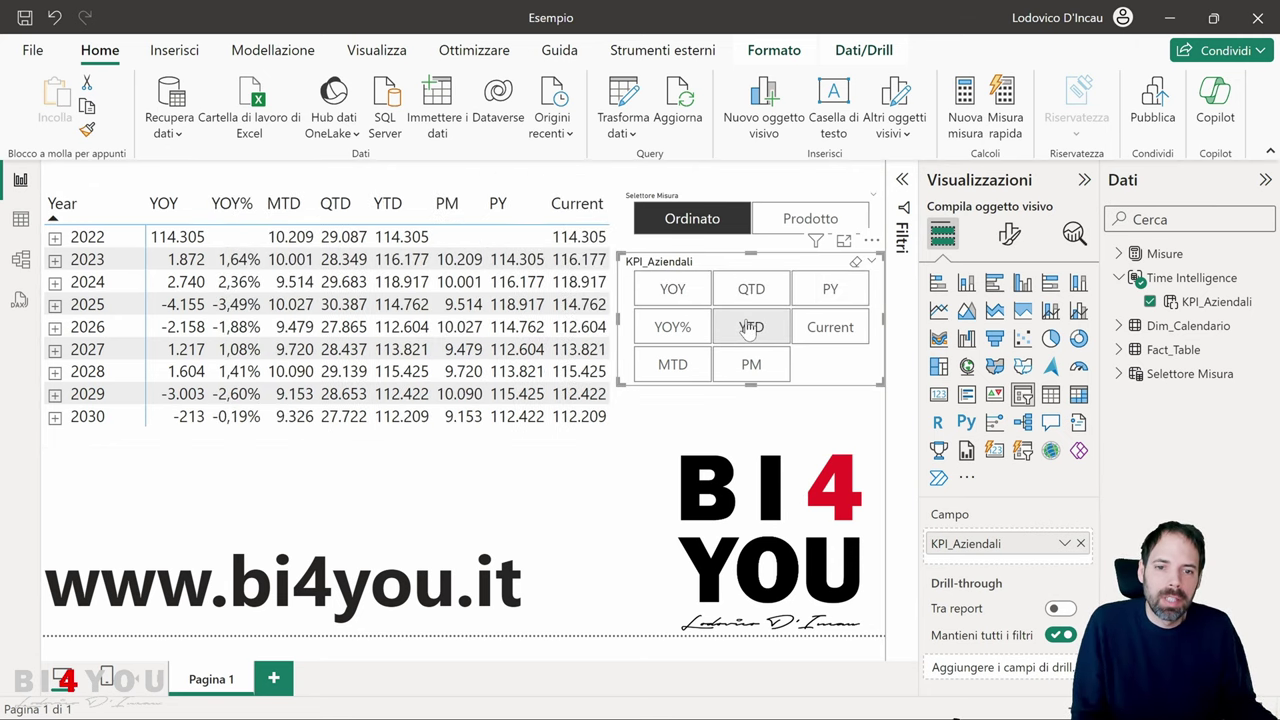
left_click(751, 330)
left_click(663, 333)
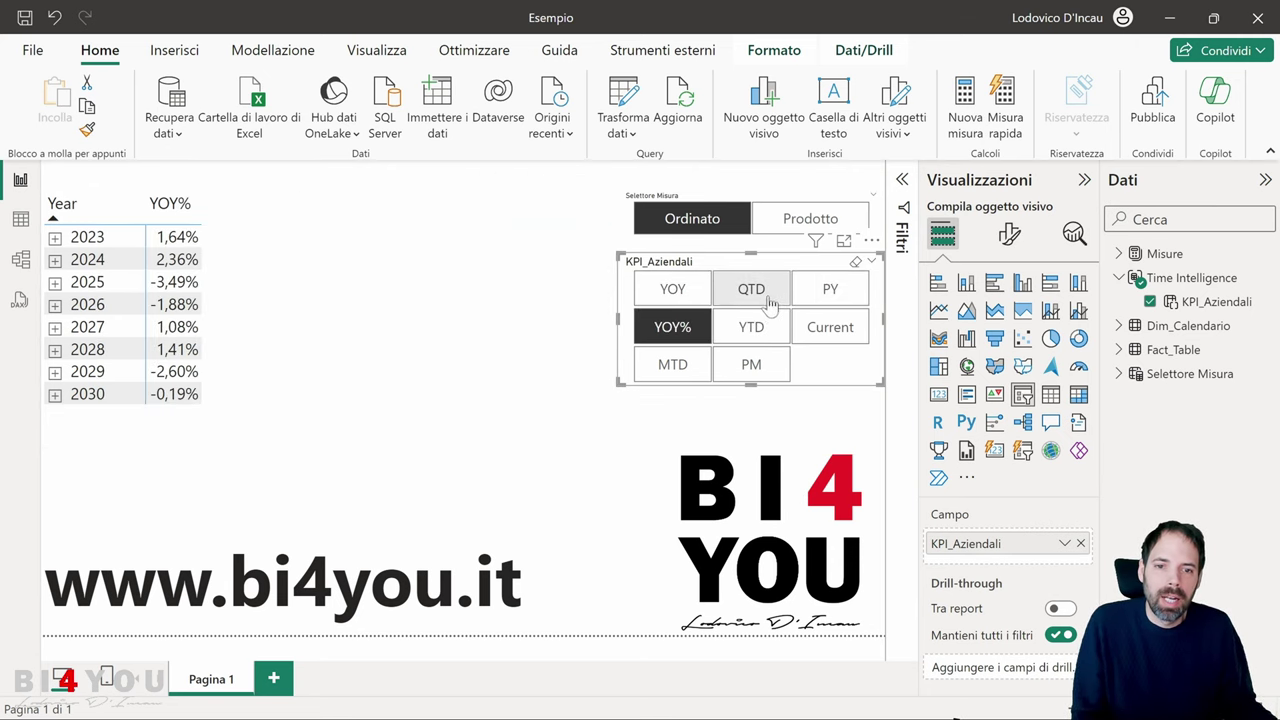
left_click(769, 302)
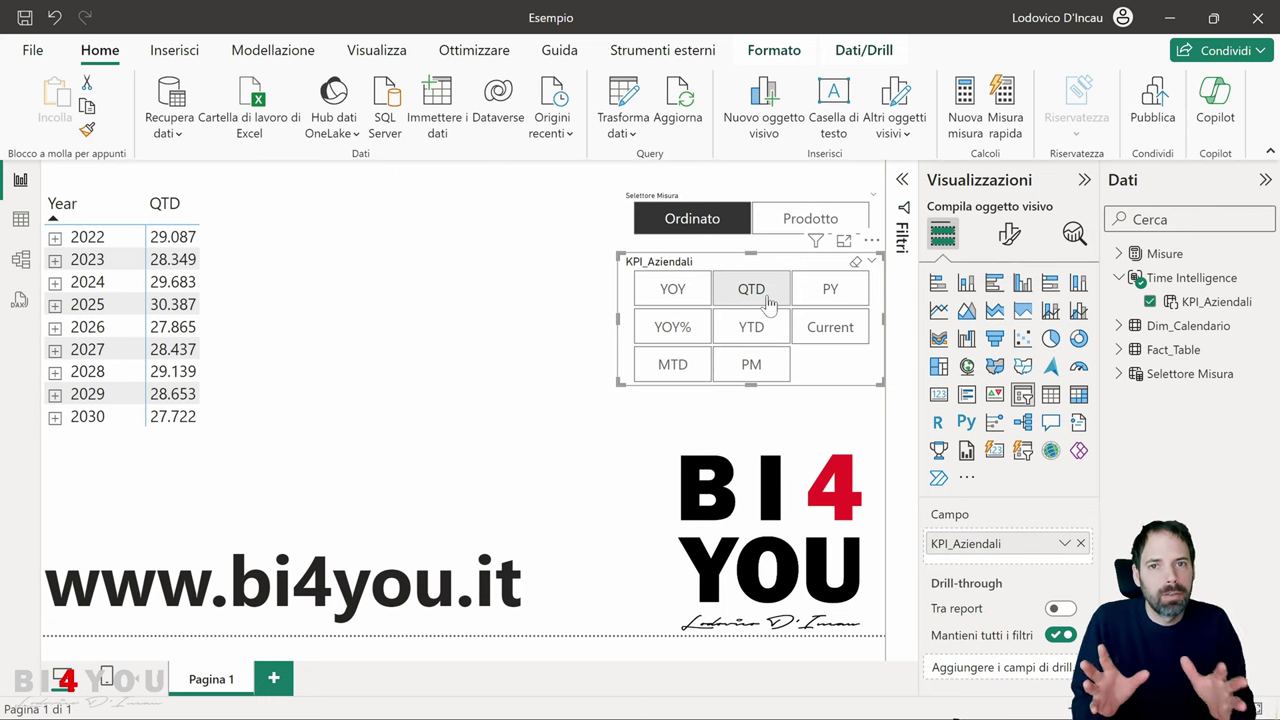
left_click(855, 261)
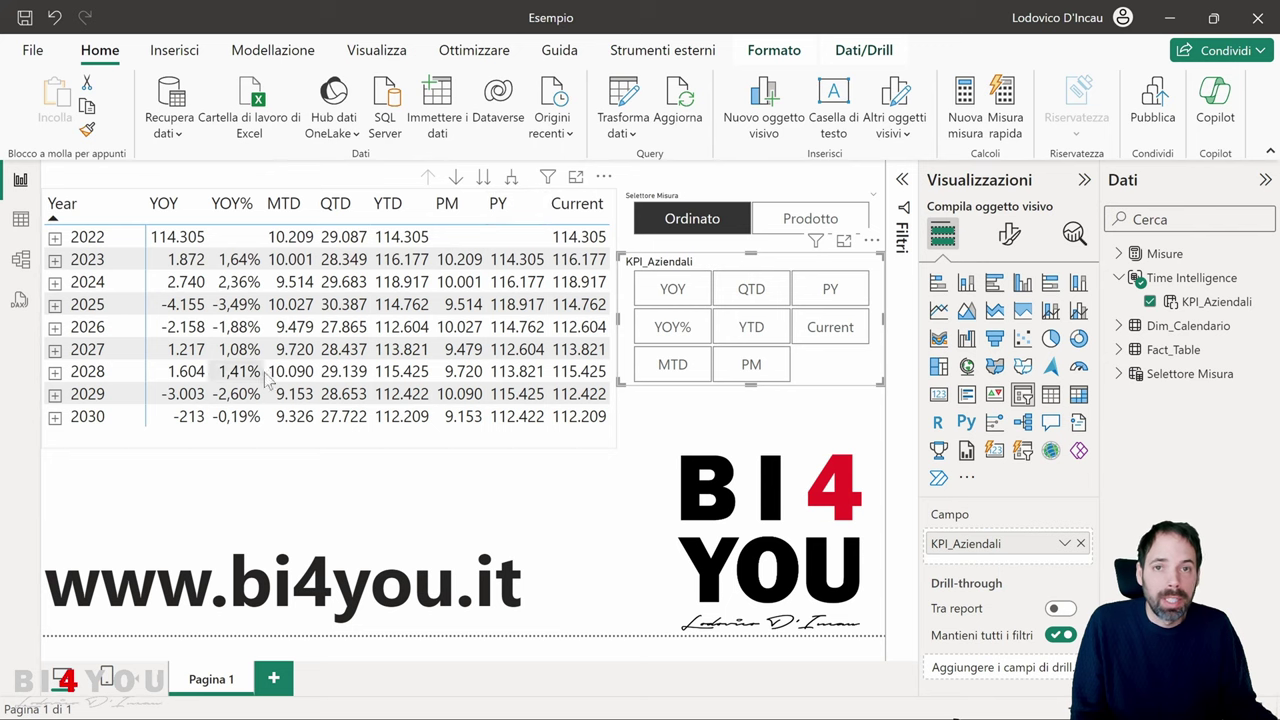
left_click(700, 226)
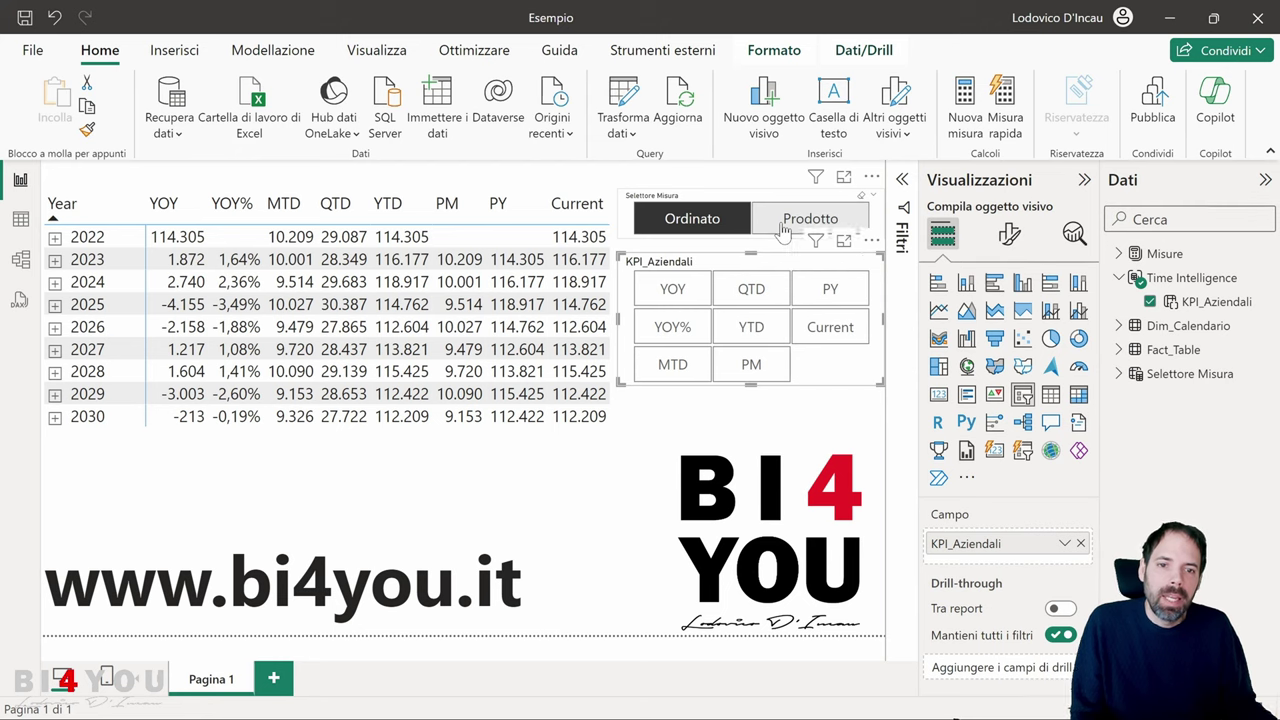
- Pick Prodotto in the Selettore Misura slicer, then switch to the Calculation_Group window
left_click(785, 231)
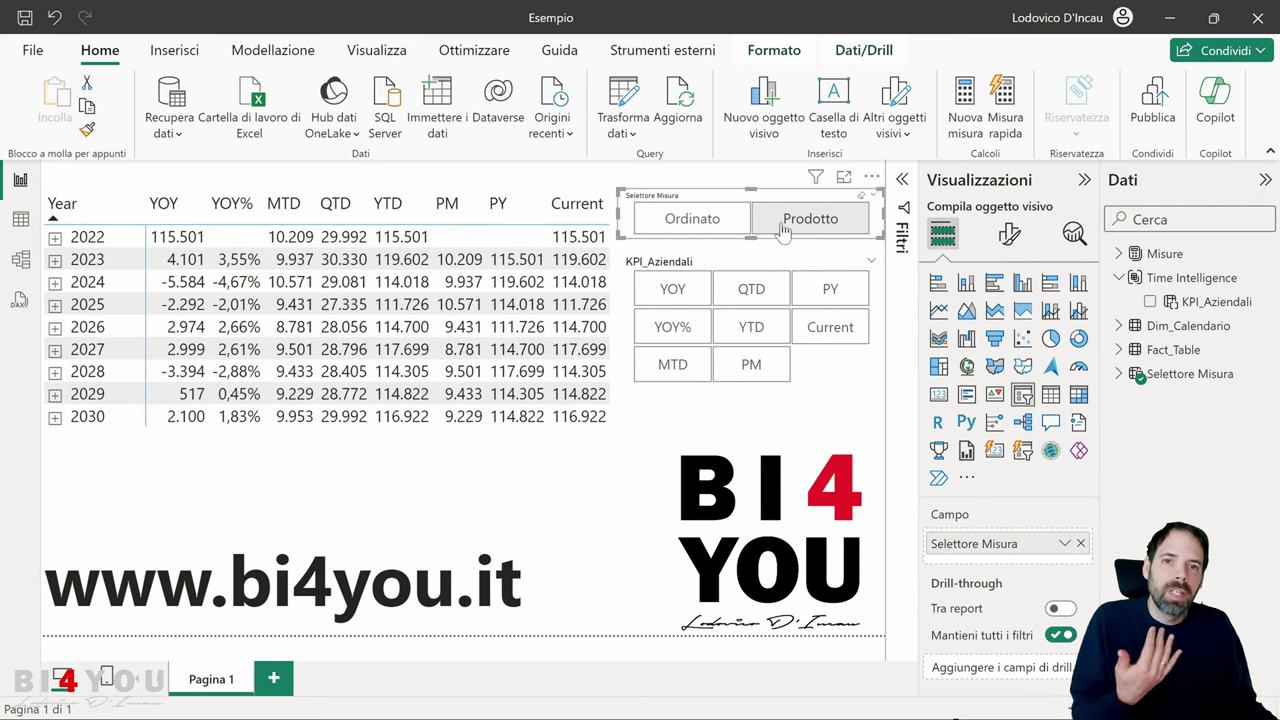
left_click(786, 231)
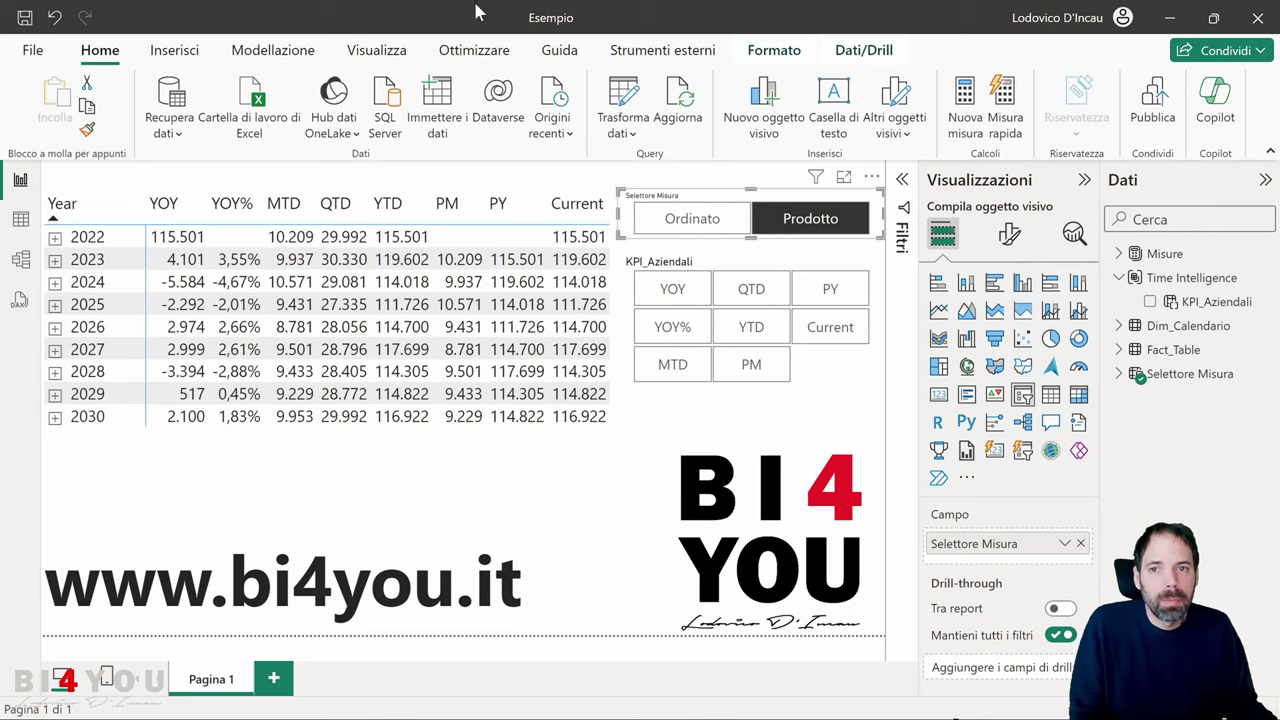
key("alt+Tab")
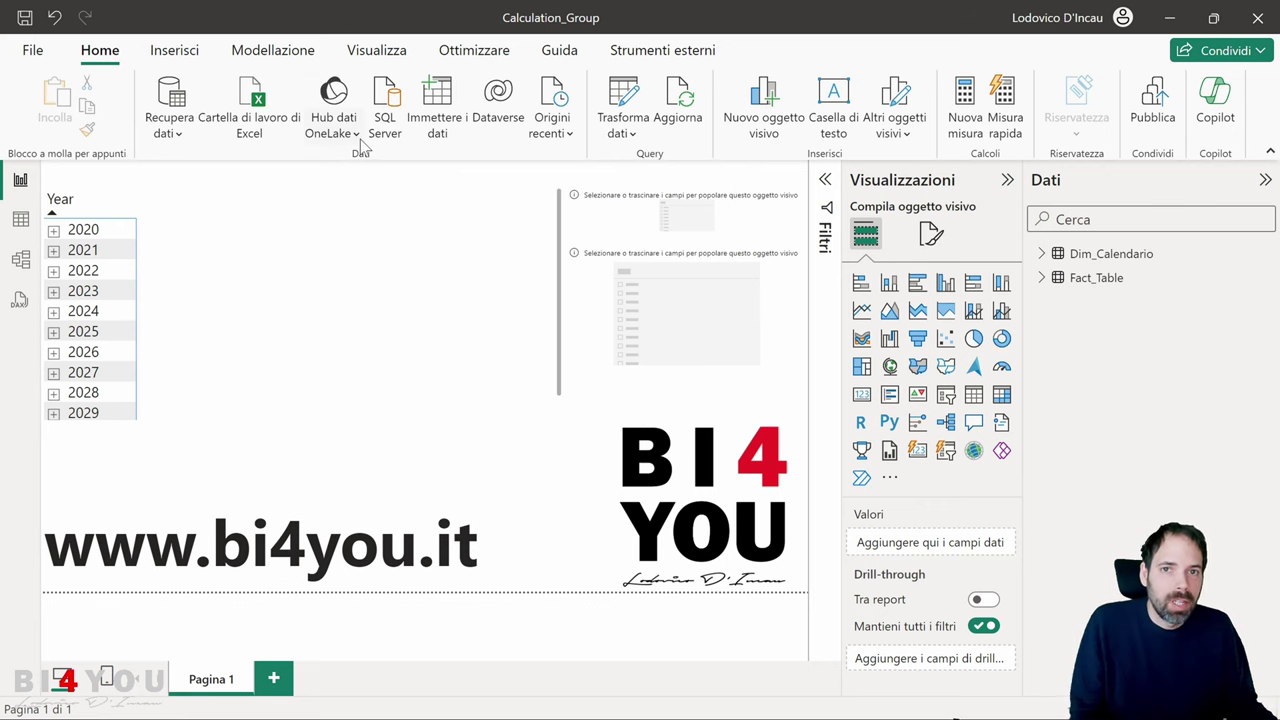
- Review the Dim_Calendario–Fact_Table model diagram, then bring up the File backstage's recent files
left_click(20, 259)
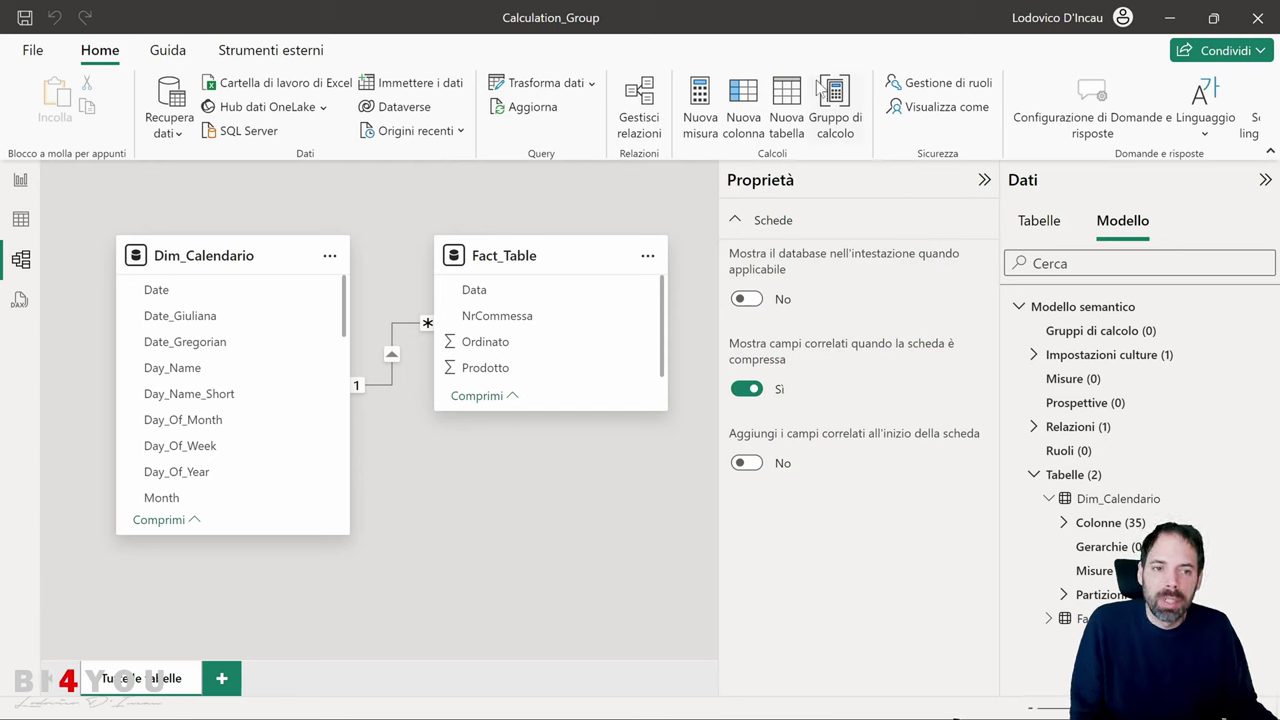
left_click(1040, 224)
left_click(1137, 228)
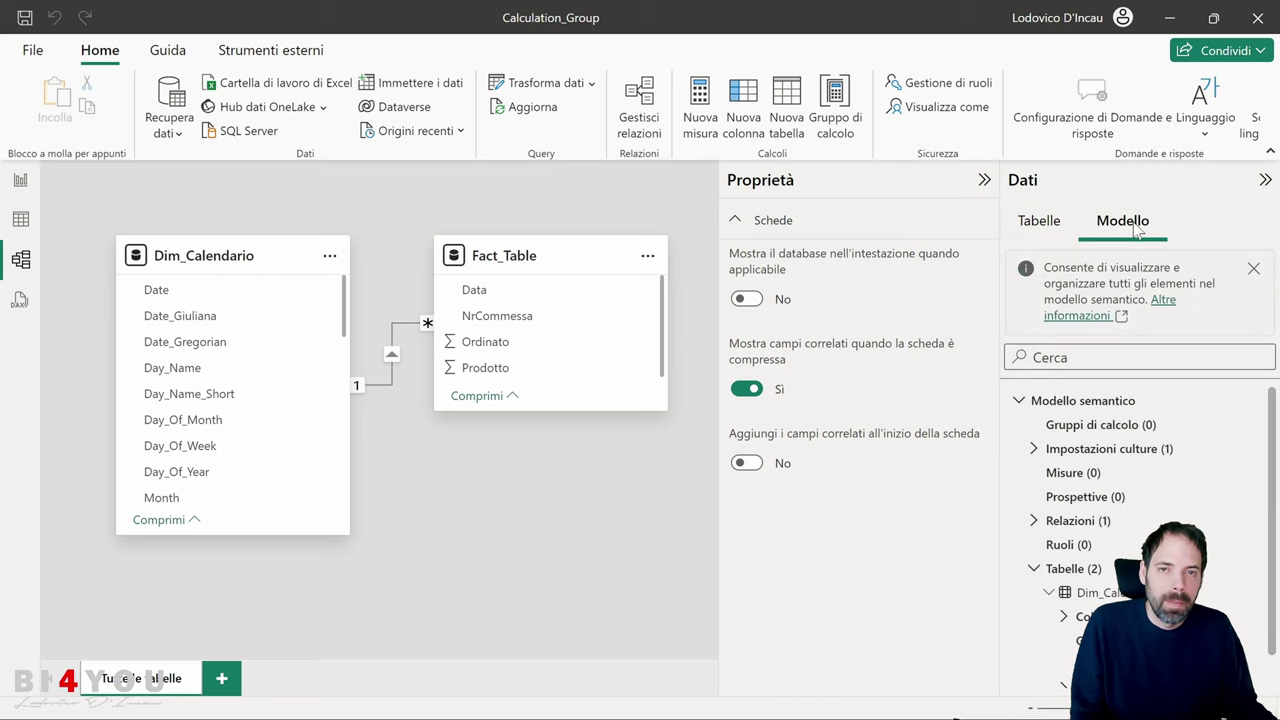
left_click(1060, 226)
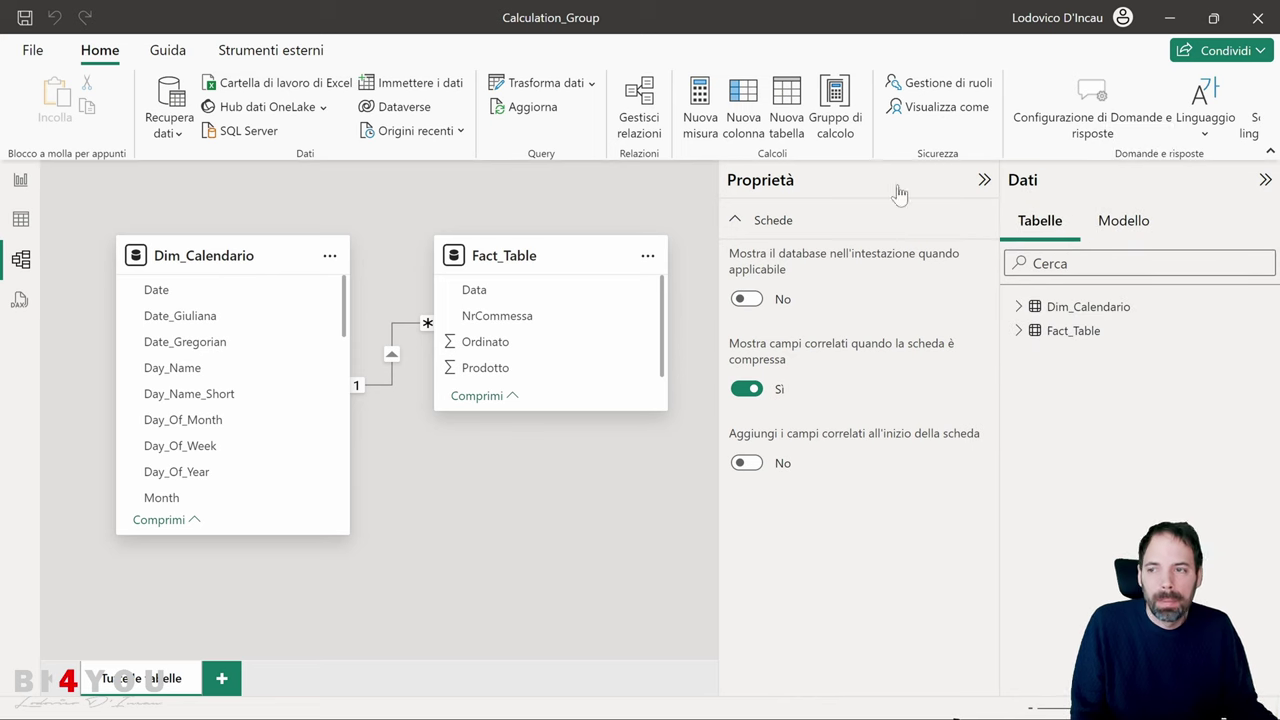
left_click(38, 52)
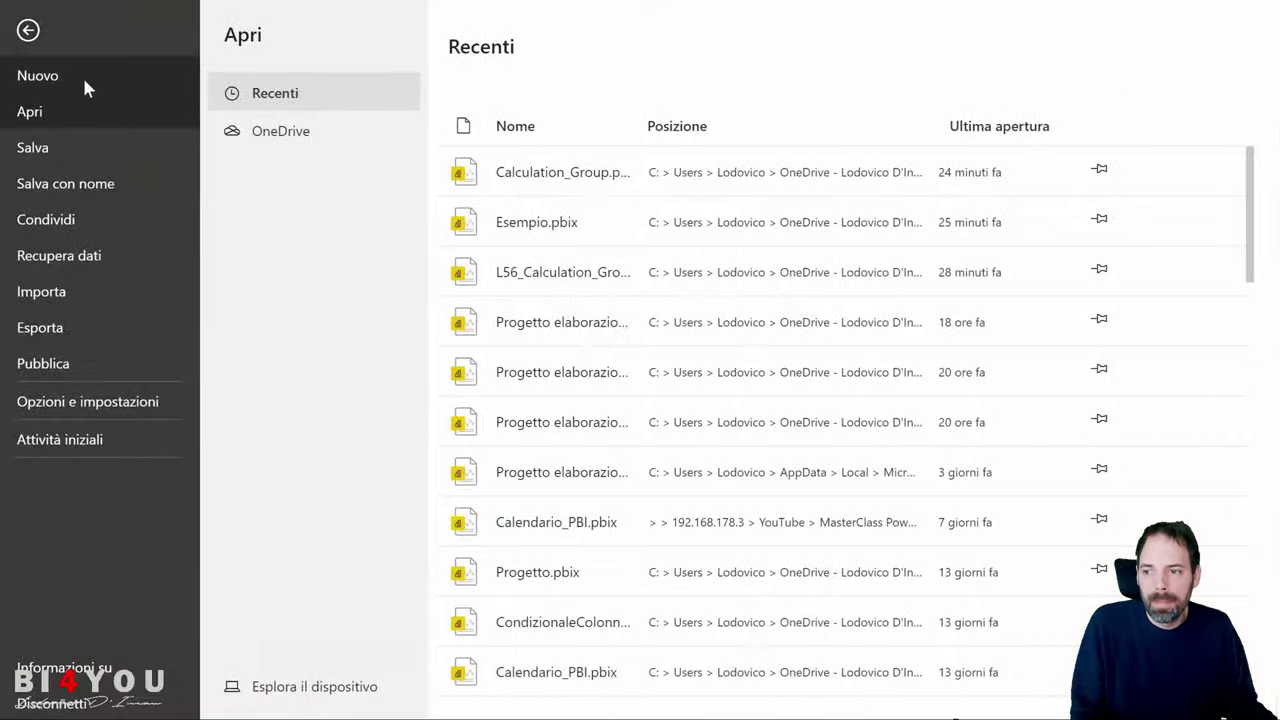
- Enable the Creazione di gruppi di calcolo preview feature in Options and confirm with OK
left_click(120, 406)
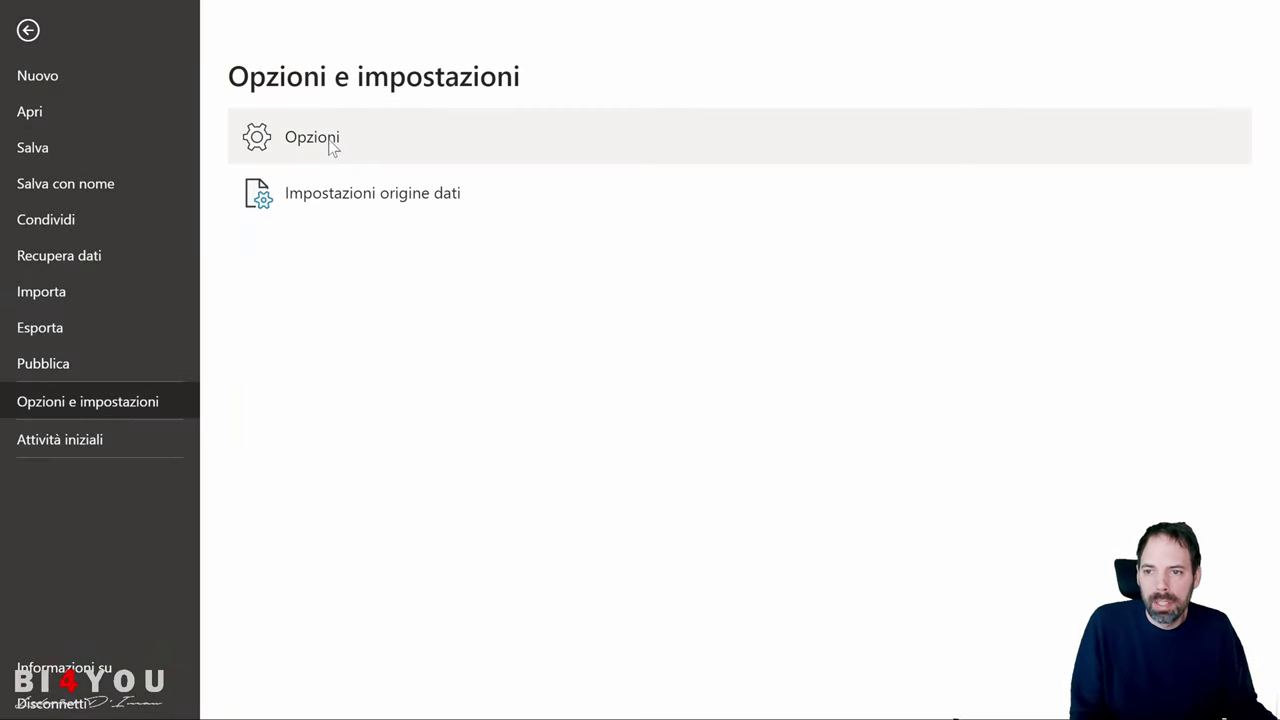
left_click(320, 139)
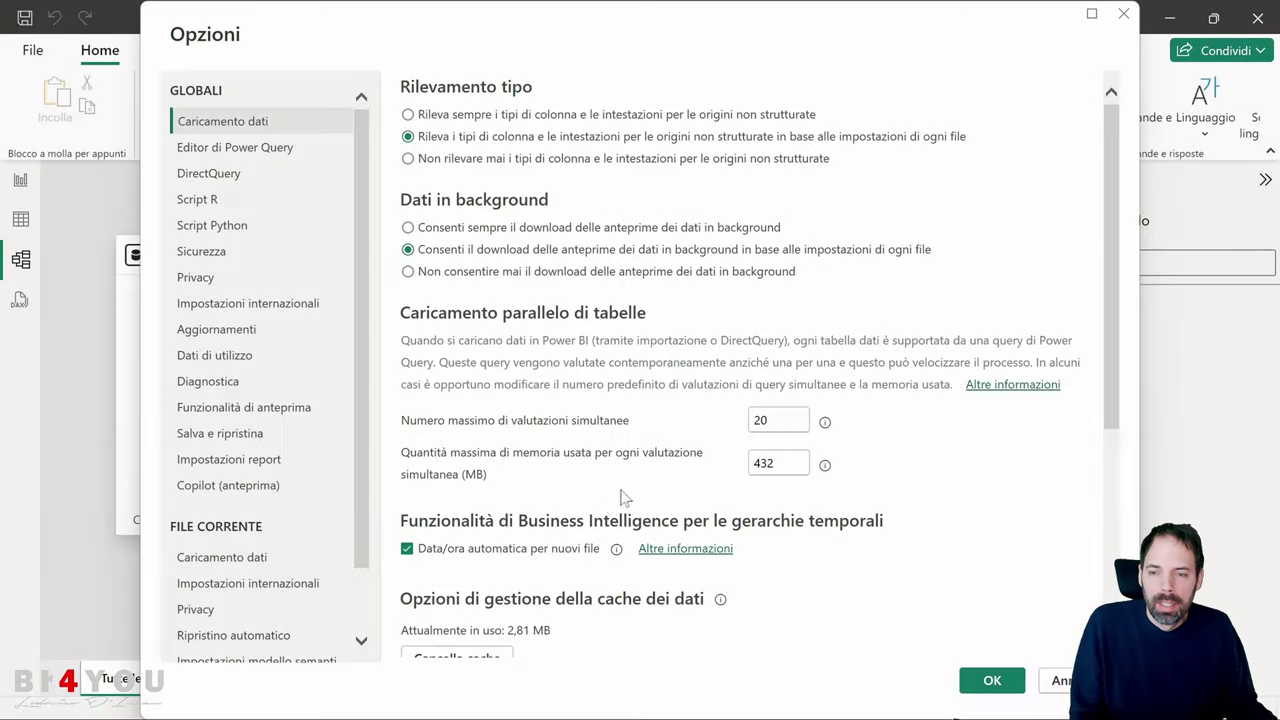
left_click(245, 410)
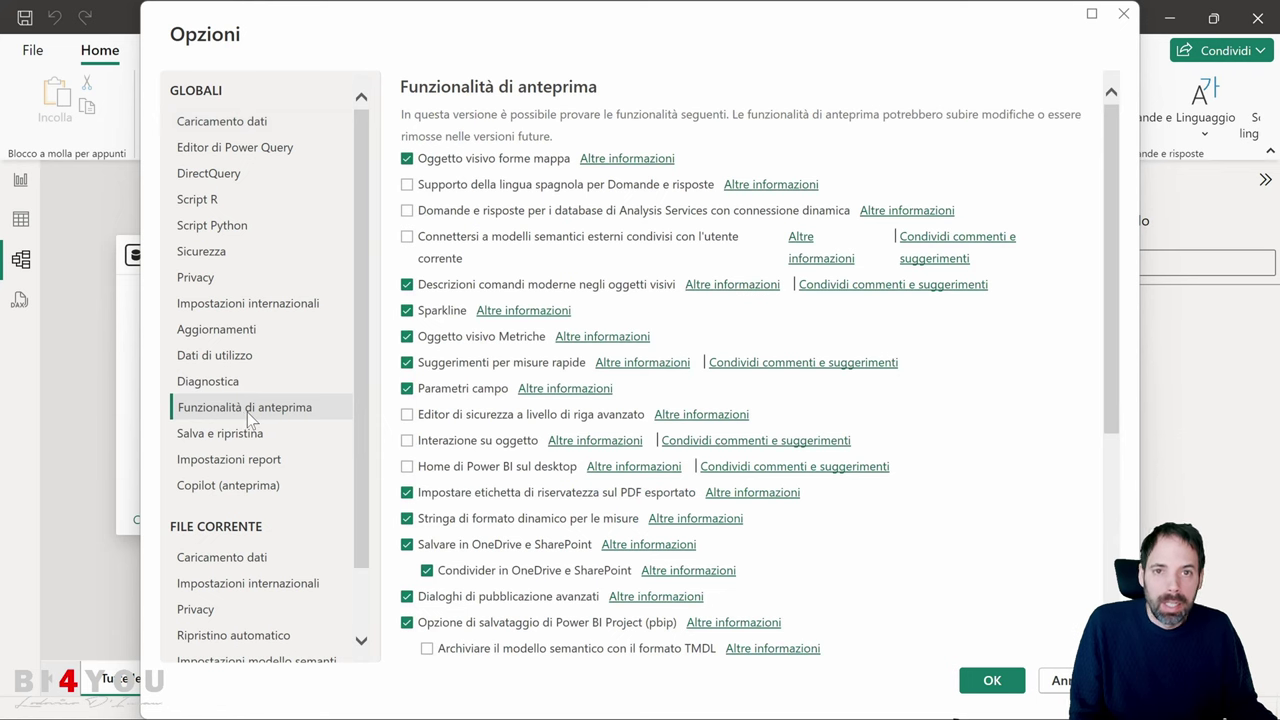
scroll(476, 428, "down", 5)
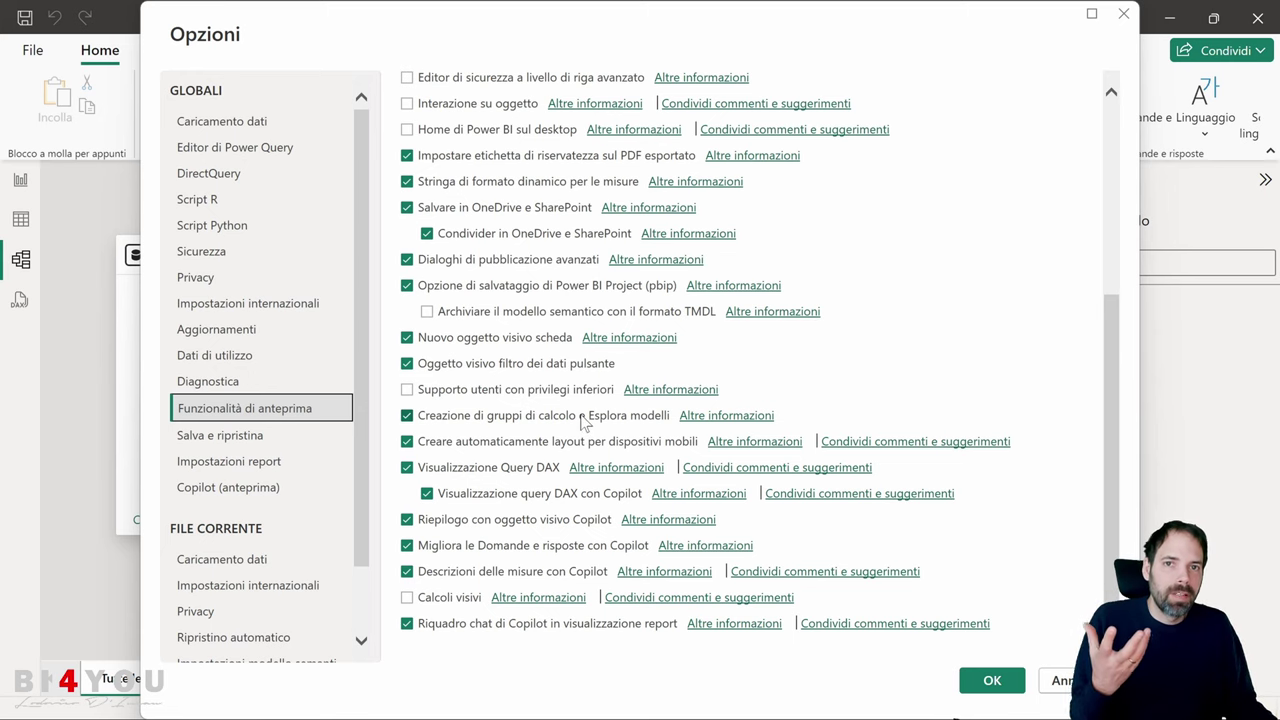
left_click(1062, 680)
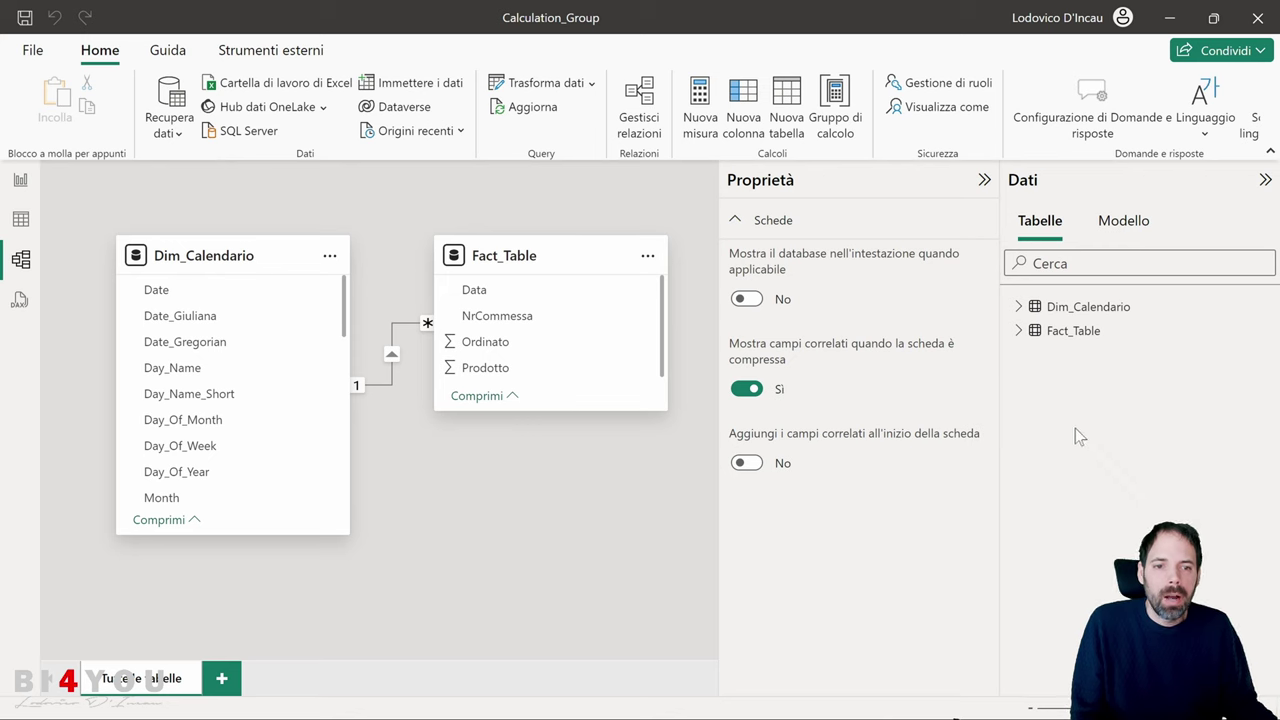
- Add a new calculation group from the Home ribbon's Gruppo di calcolo
left_click(1113, 229)
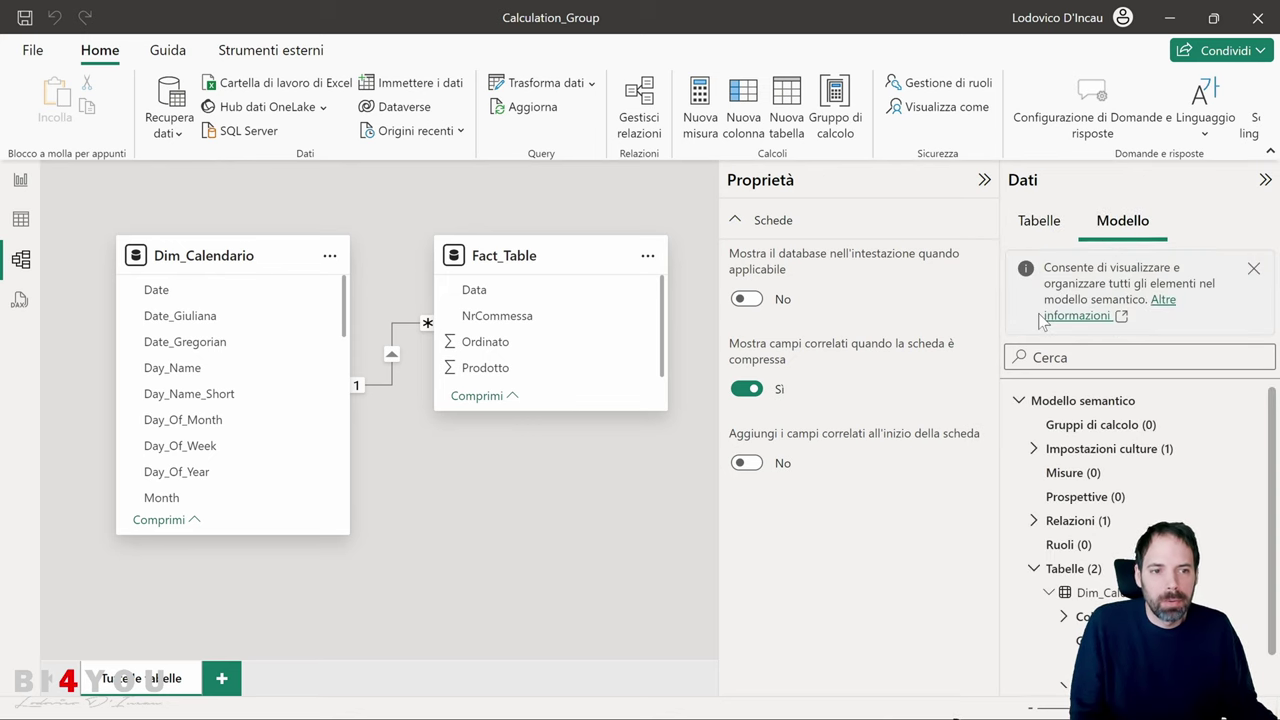
left_click(1254, 271)
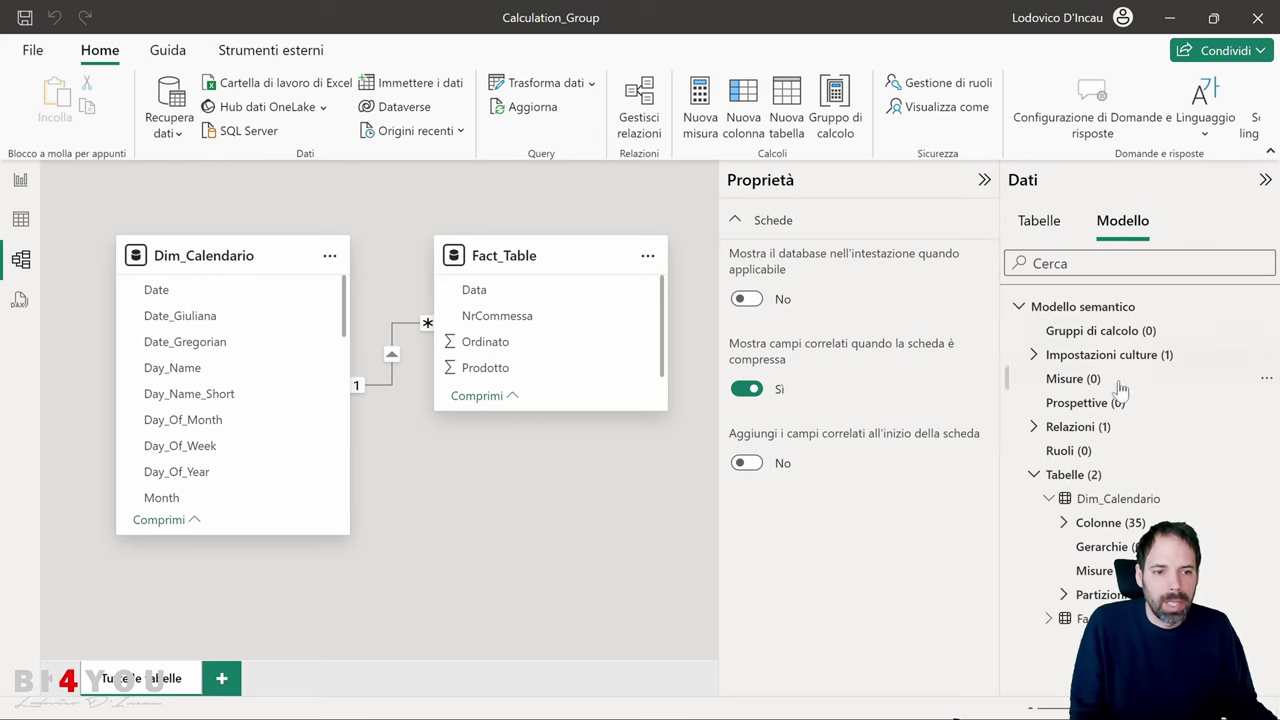
left_click(848, 92)
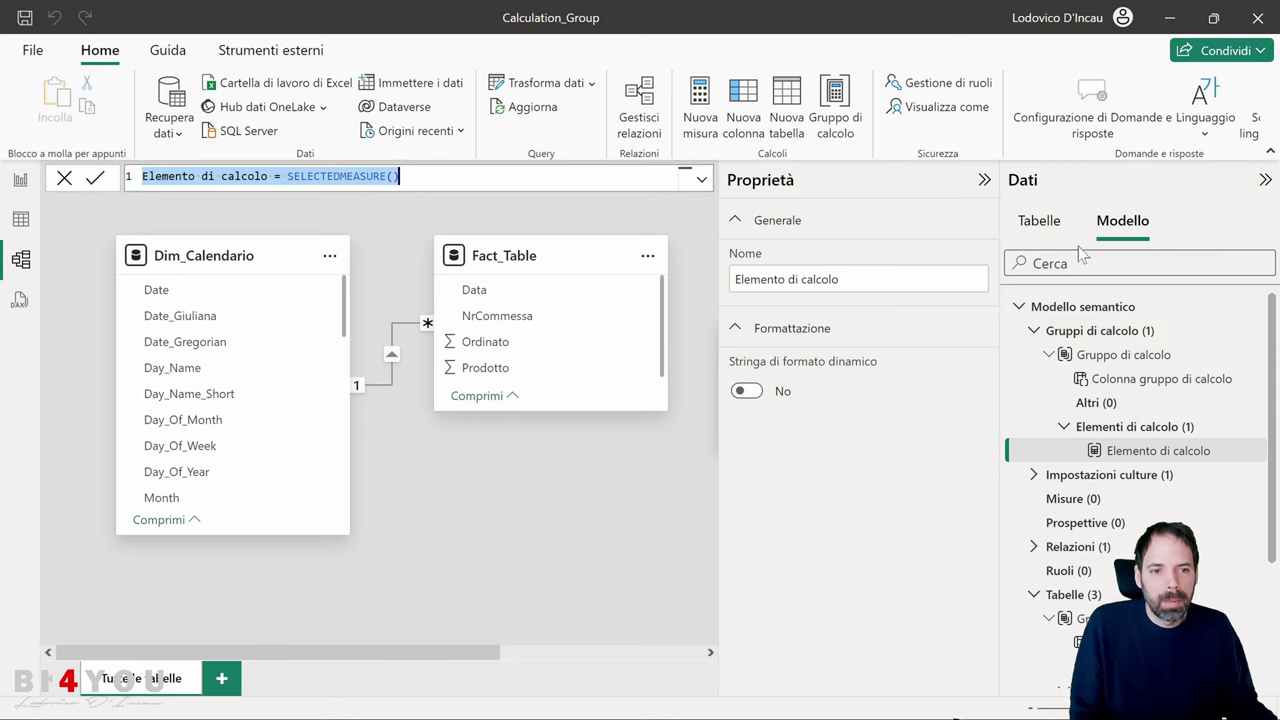
- Rename the new calculation group to TimeIntelligence
left_click(1042, 224)
left_click(1077, 310)
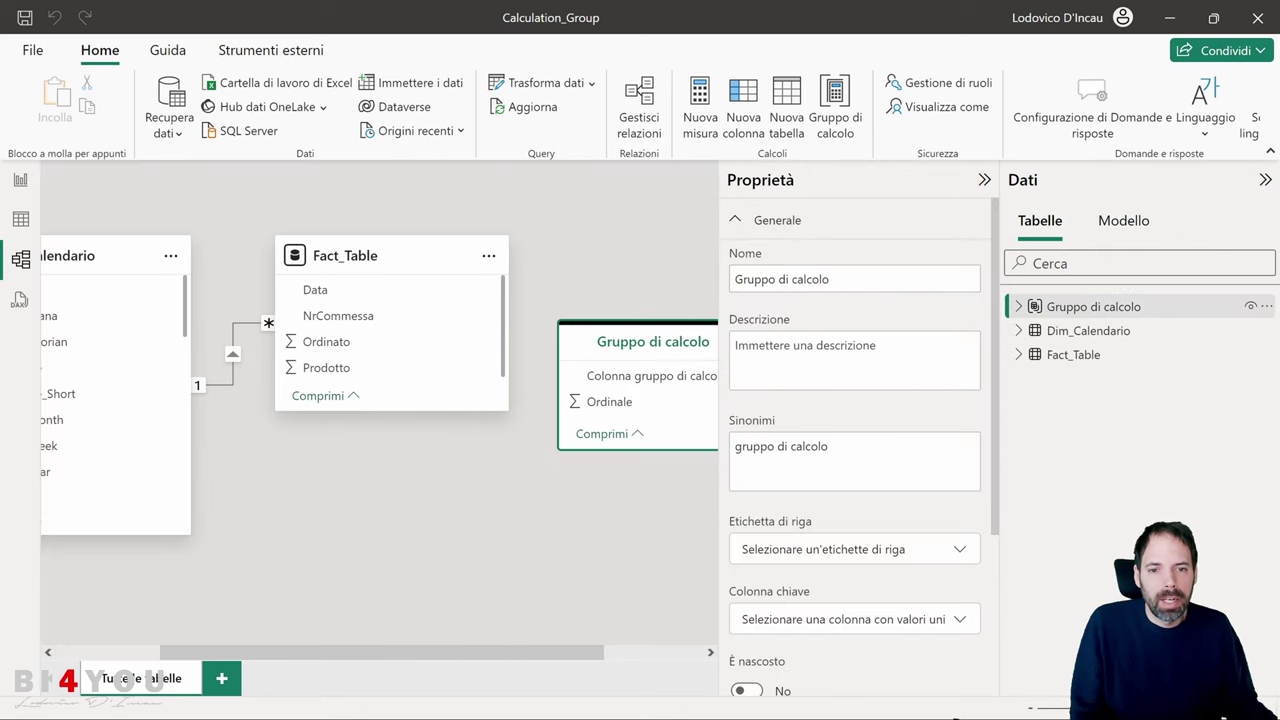
left_click(790, 279)
type("TimeIntelligence")
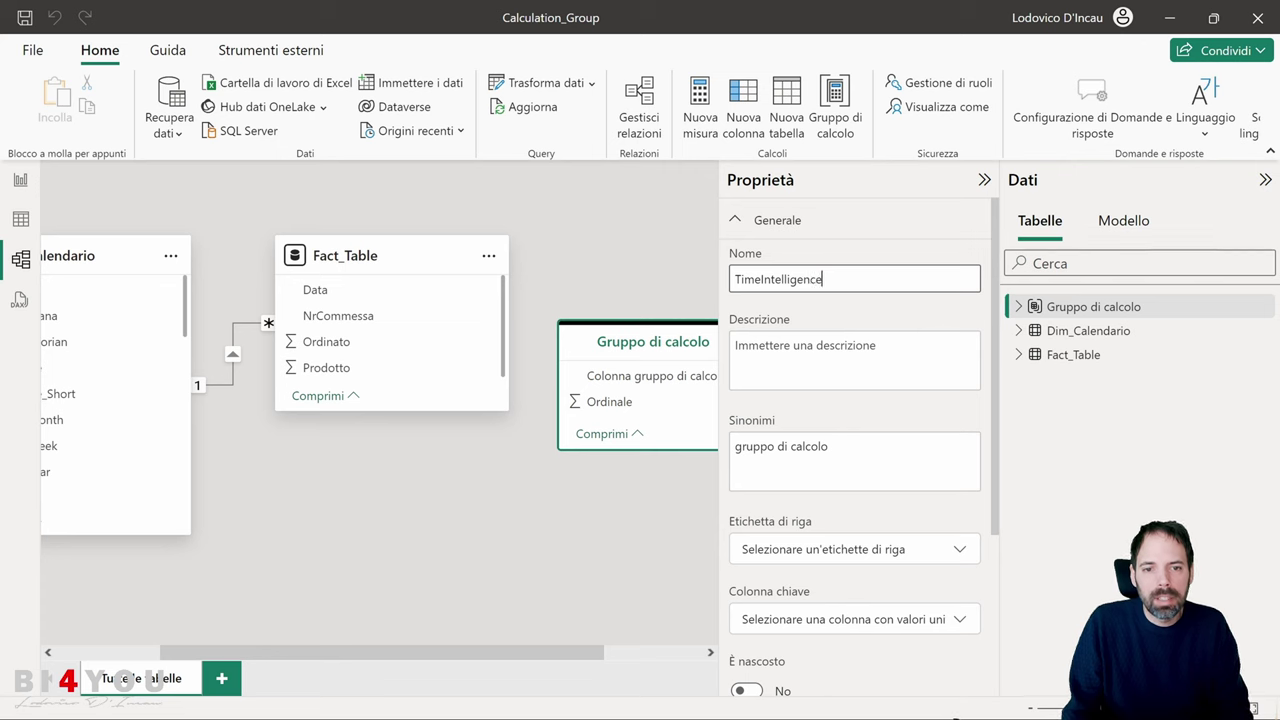
key("Return")
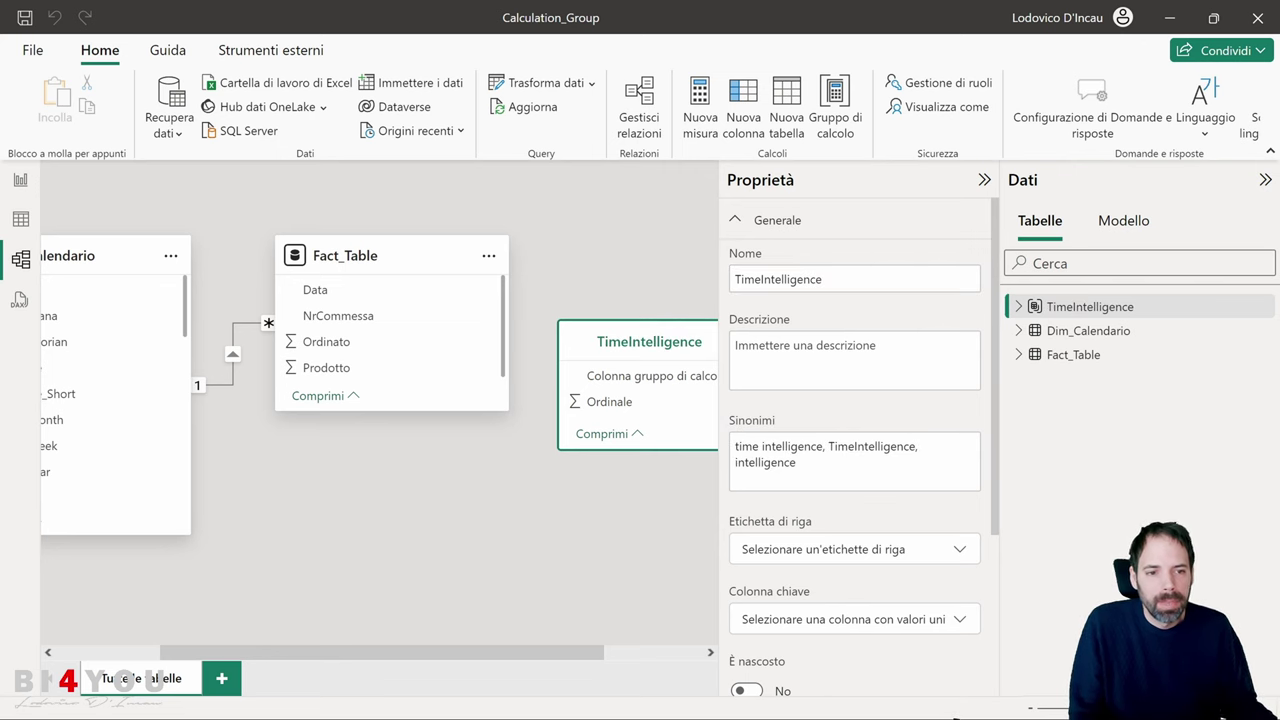
- Rename the TimeIntelligence group column to KPI Aziendali
left_click(1019, 307)
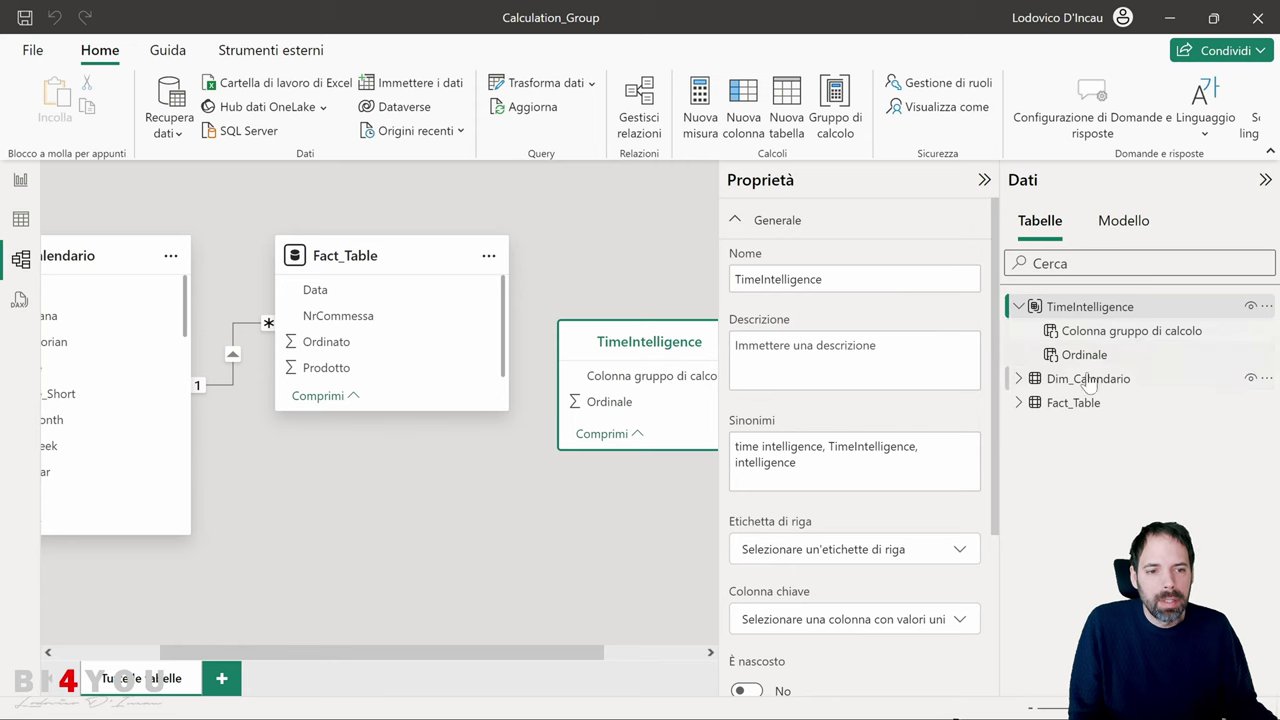
left_click(1113, 335)
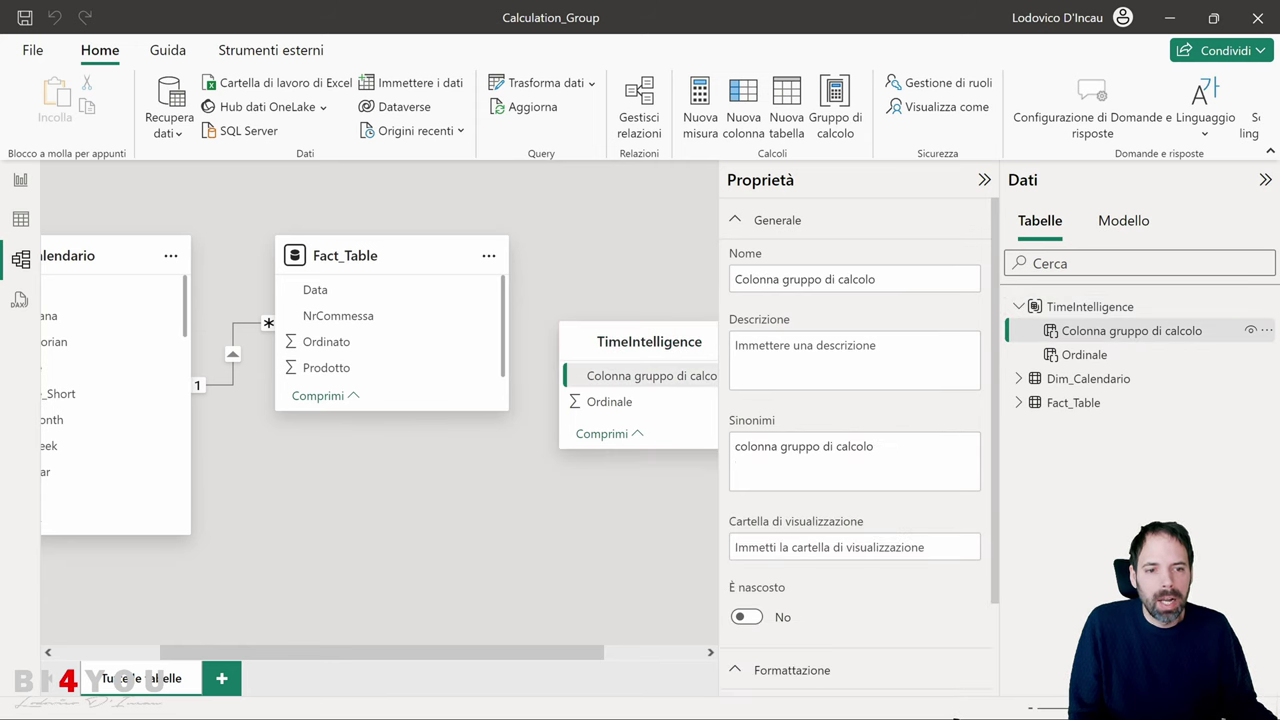
left_click_drag(877, 279, 485, 258)
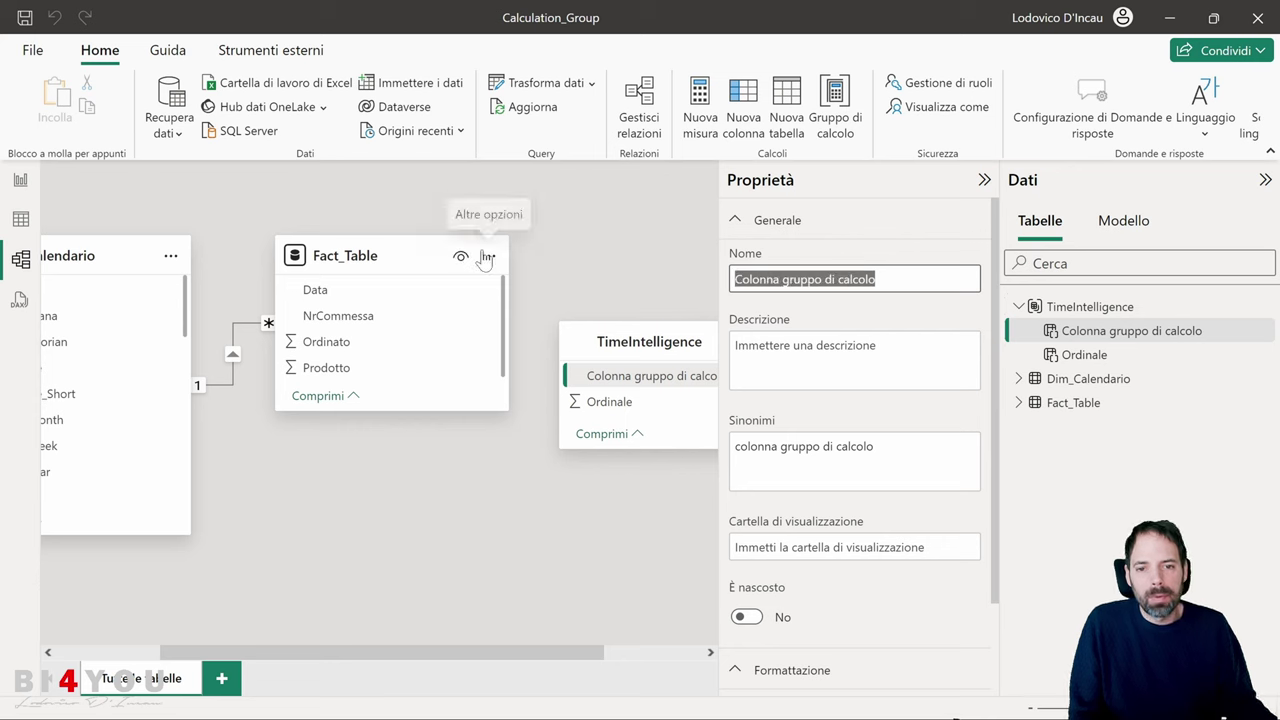
type("KPI Az")
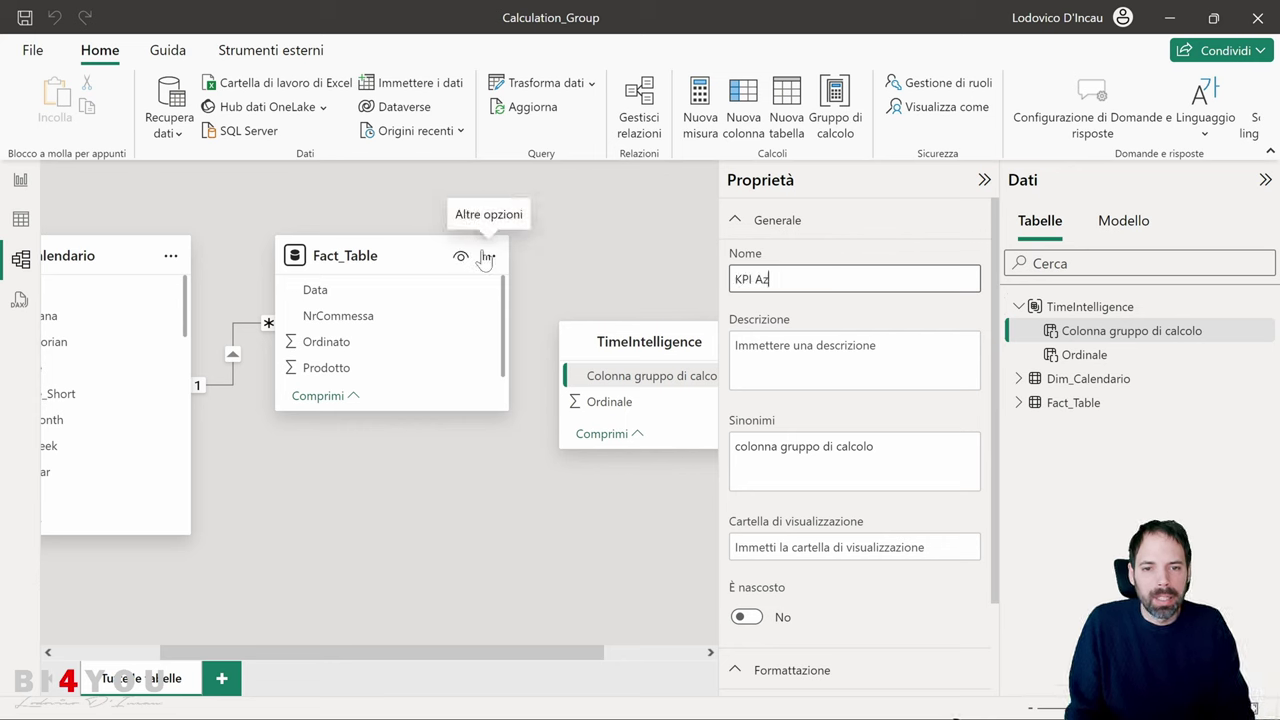
type("iendali")
key("Return")
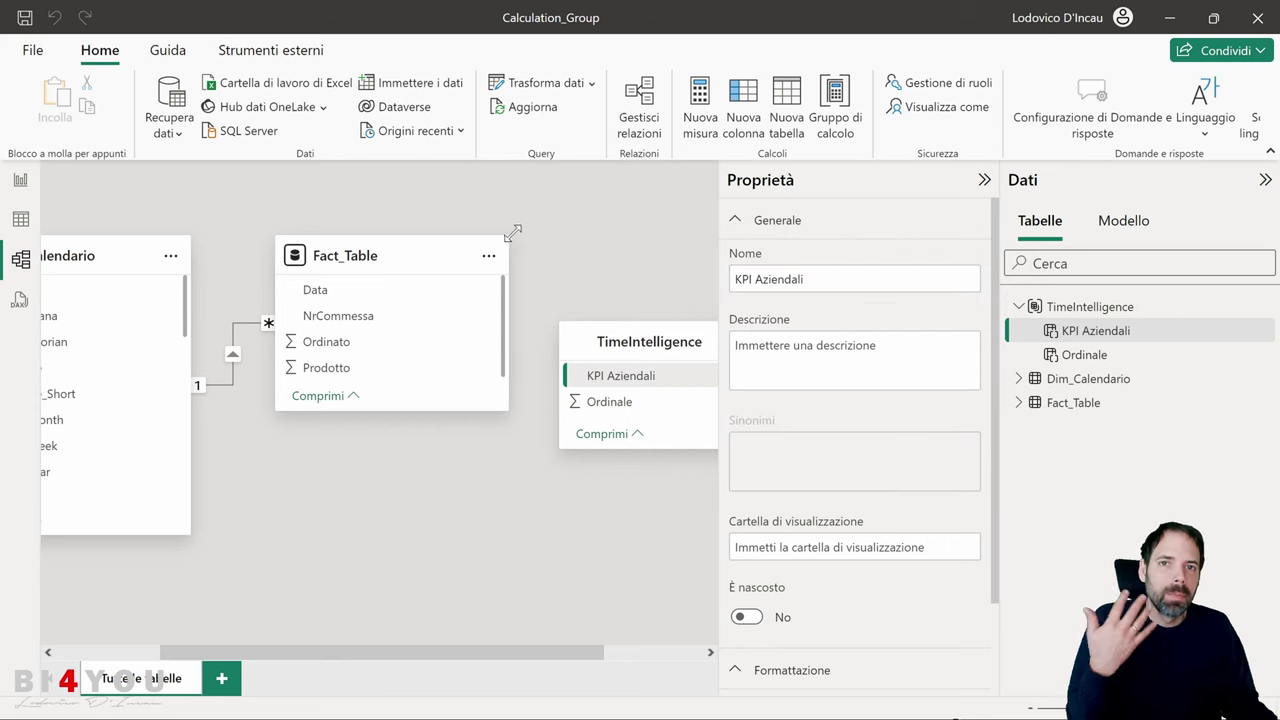
- Hide the Ordinale column from Report view
left_click(1130, 360)
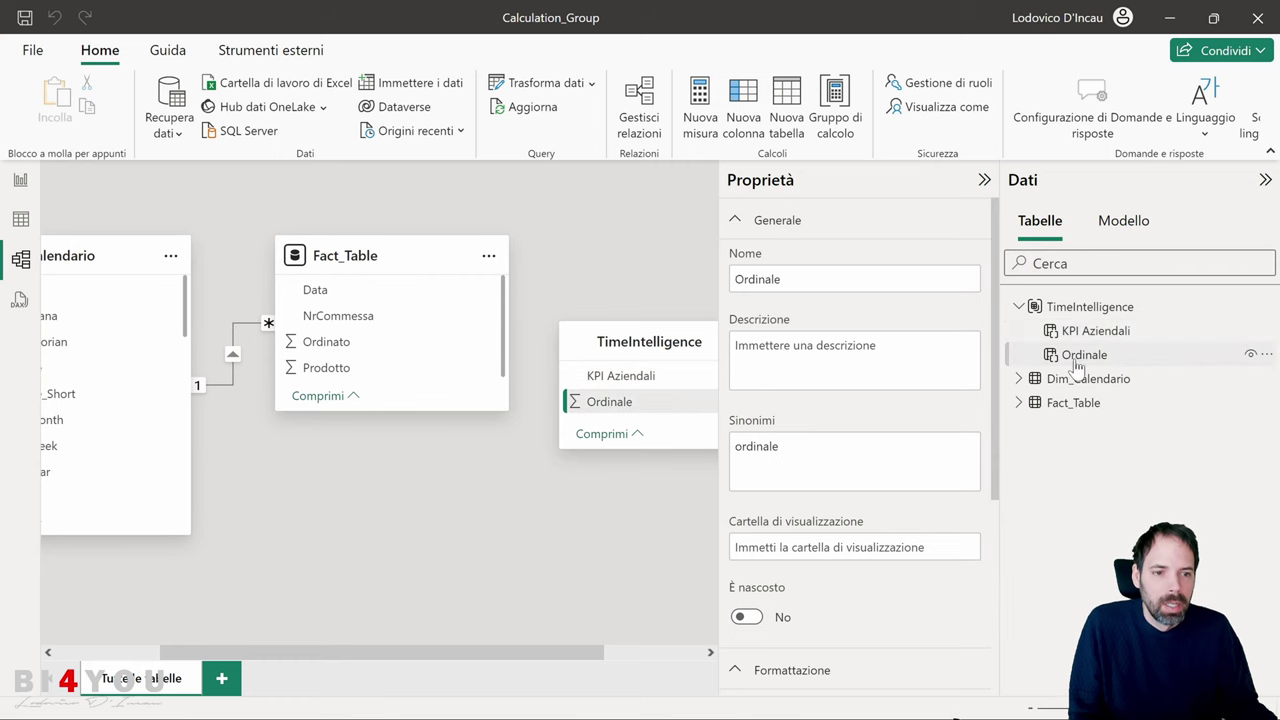
left_click(1266, 355)
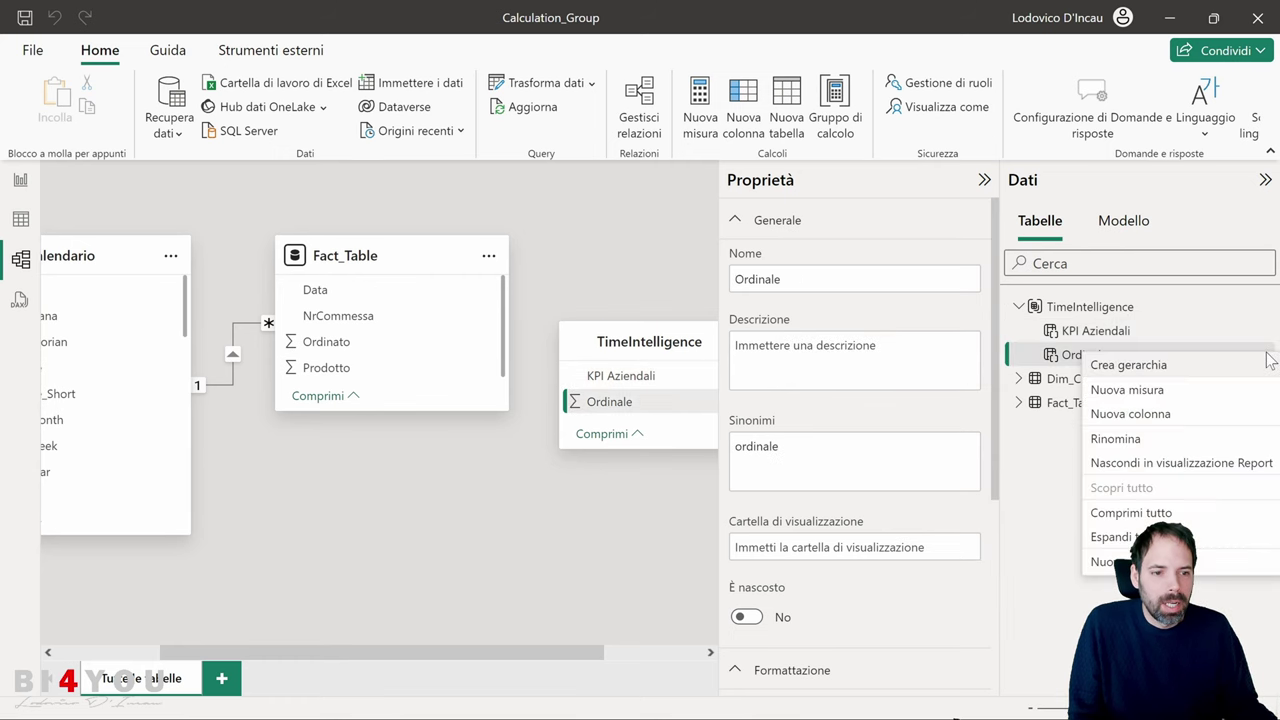
left_click(1148, 468)
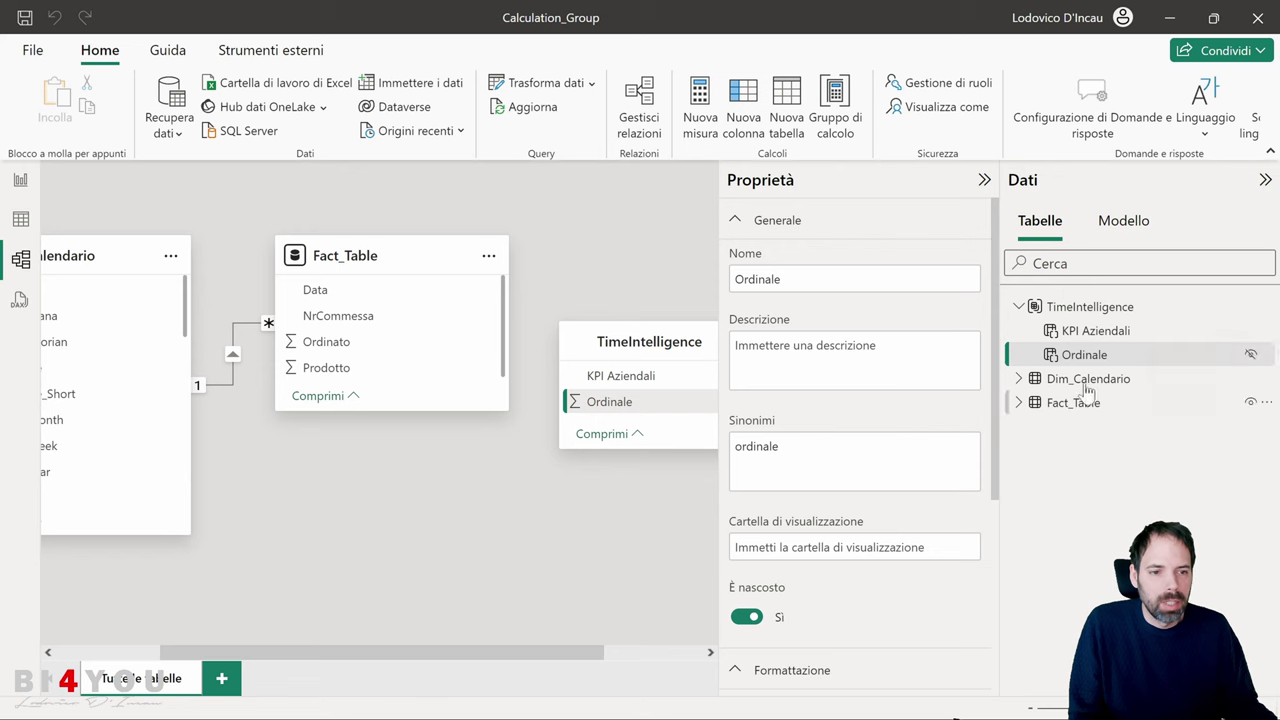
- Add KPI Aziendali to the year matrix's Colonne well
left_click(21, 182)
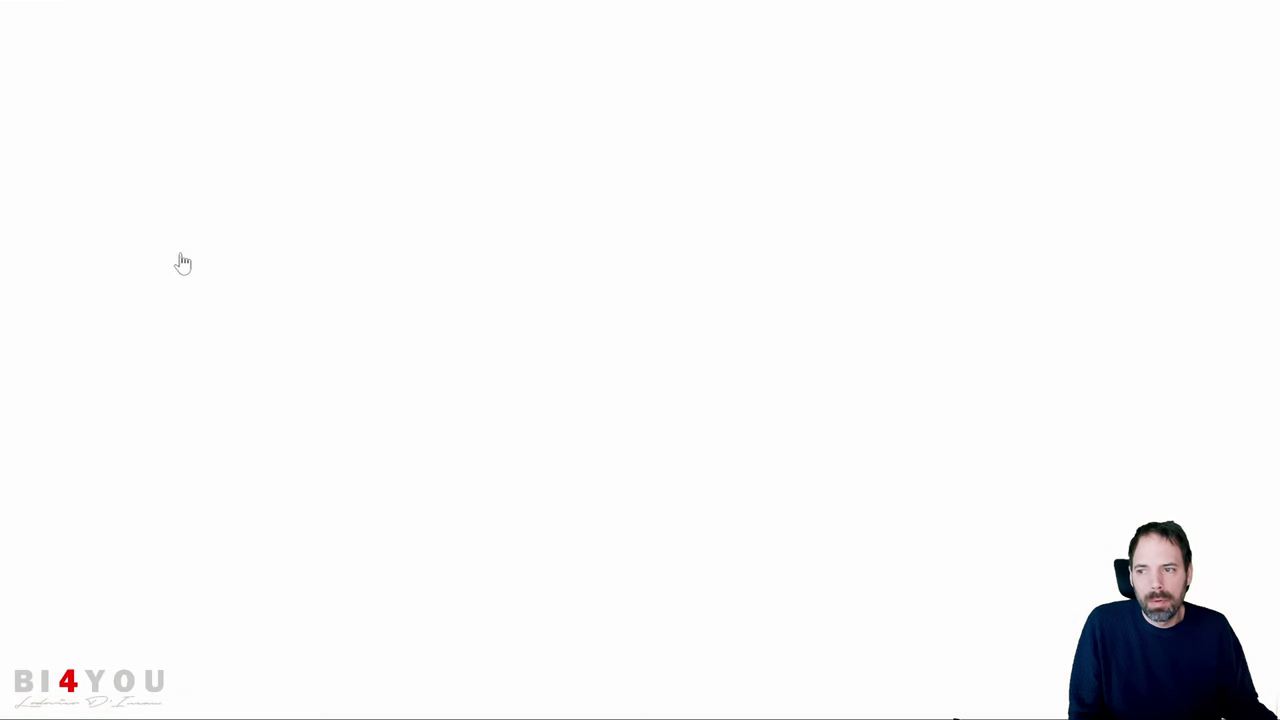
left_click(1090, 256)
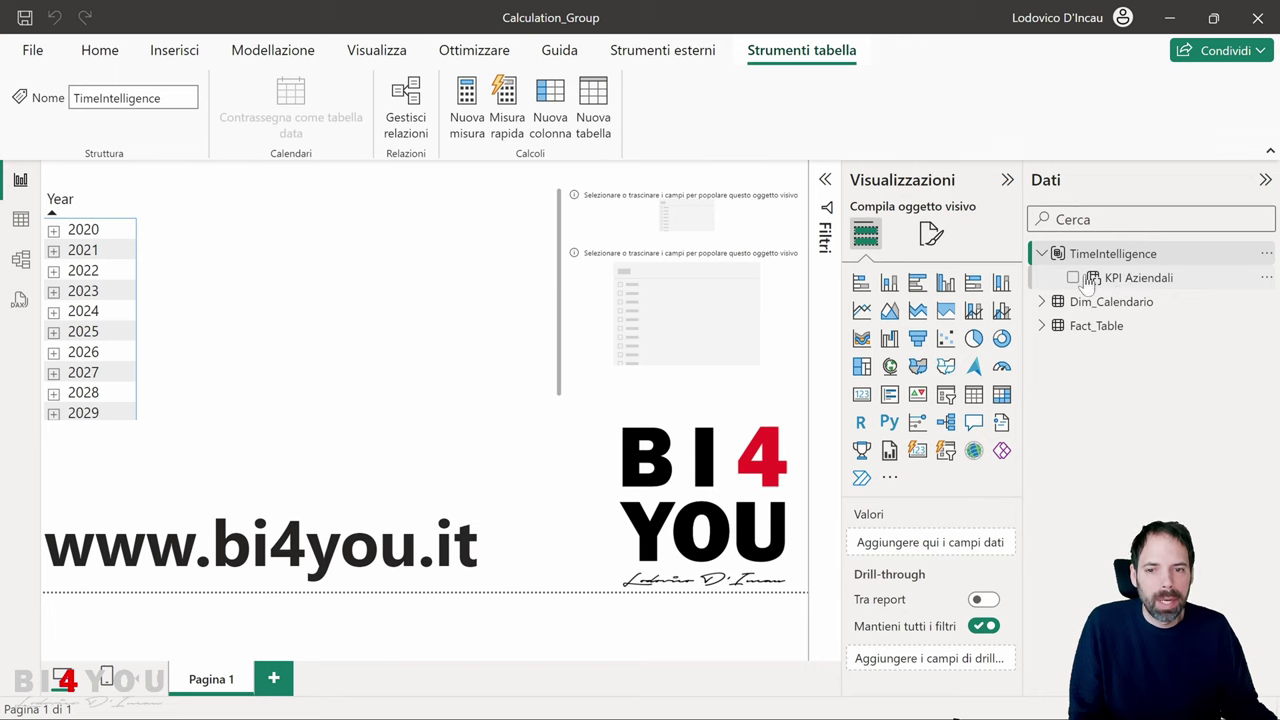
left_click(466, 316)
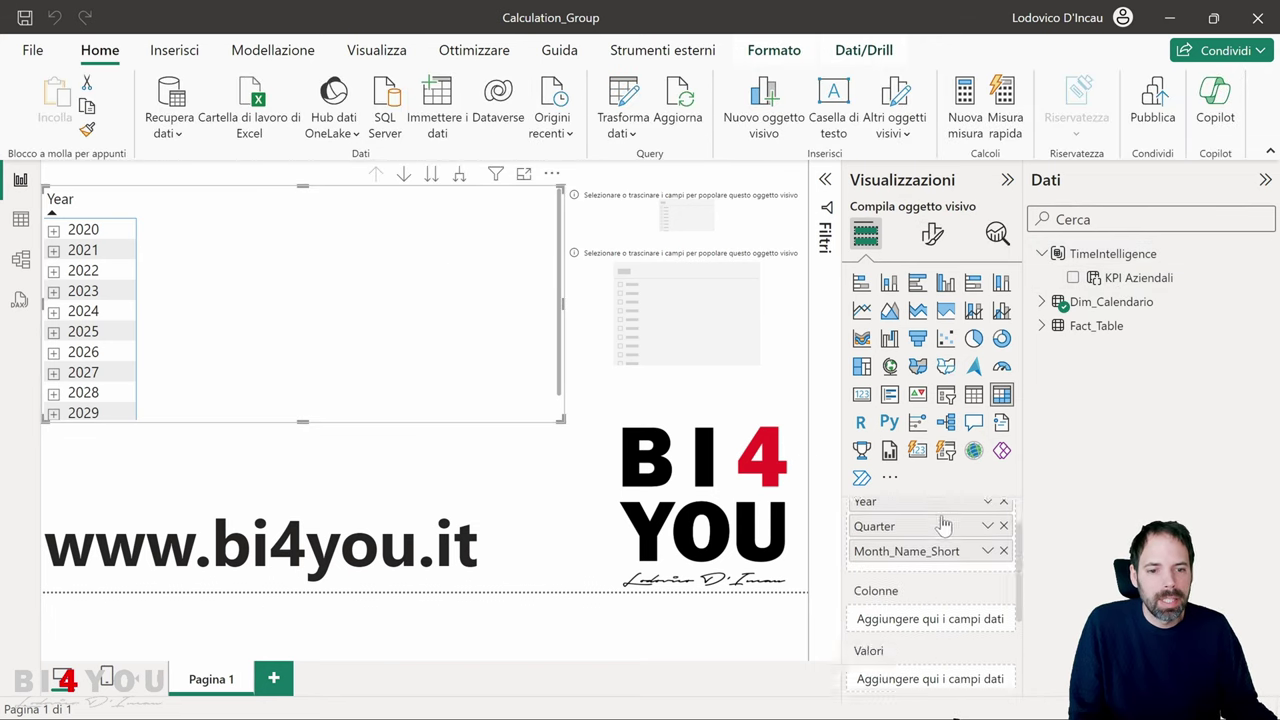
scroll(944, 530, "down", 3)
scroll(945, 560, "up", 1)
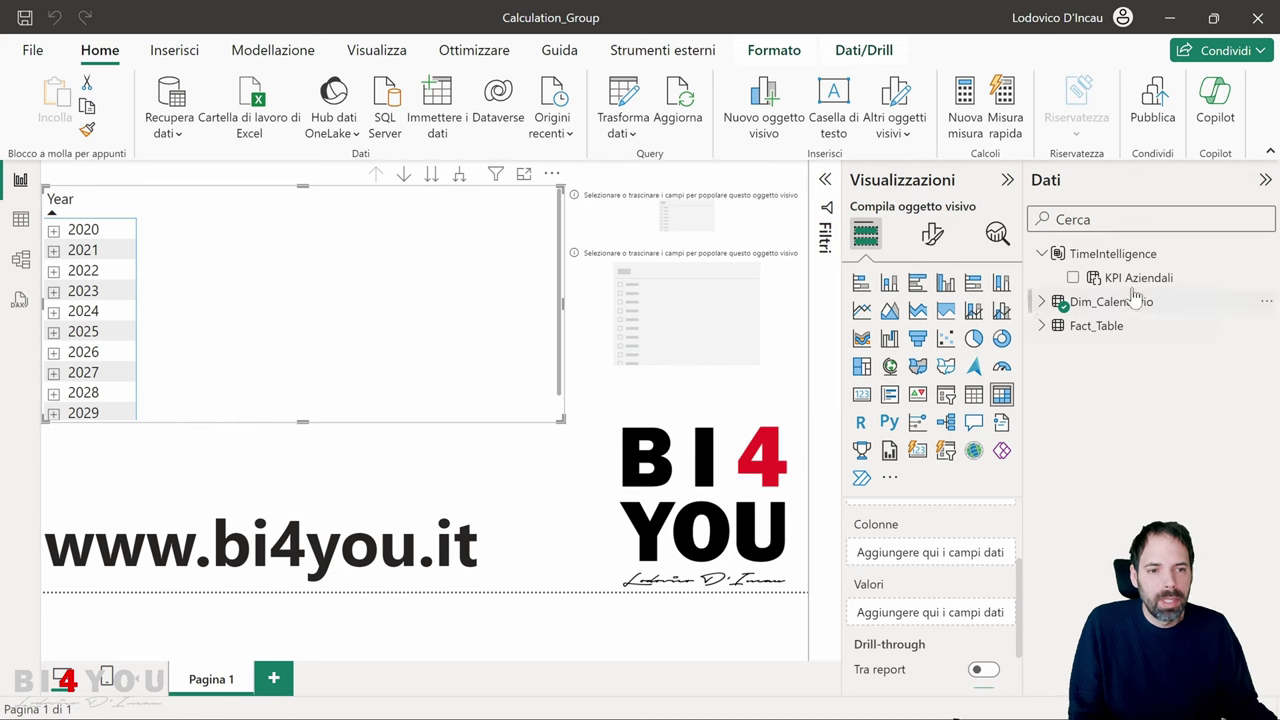
left_click_drag(1130, 278, 922, 563)
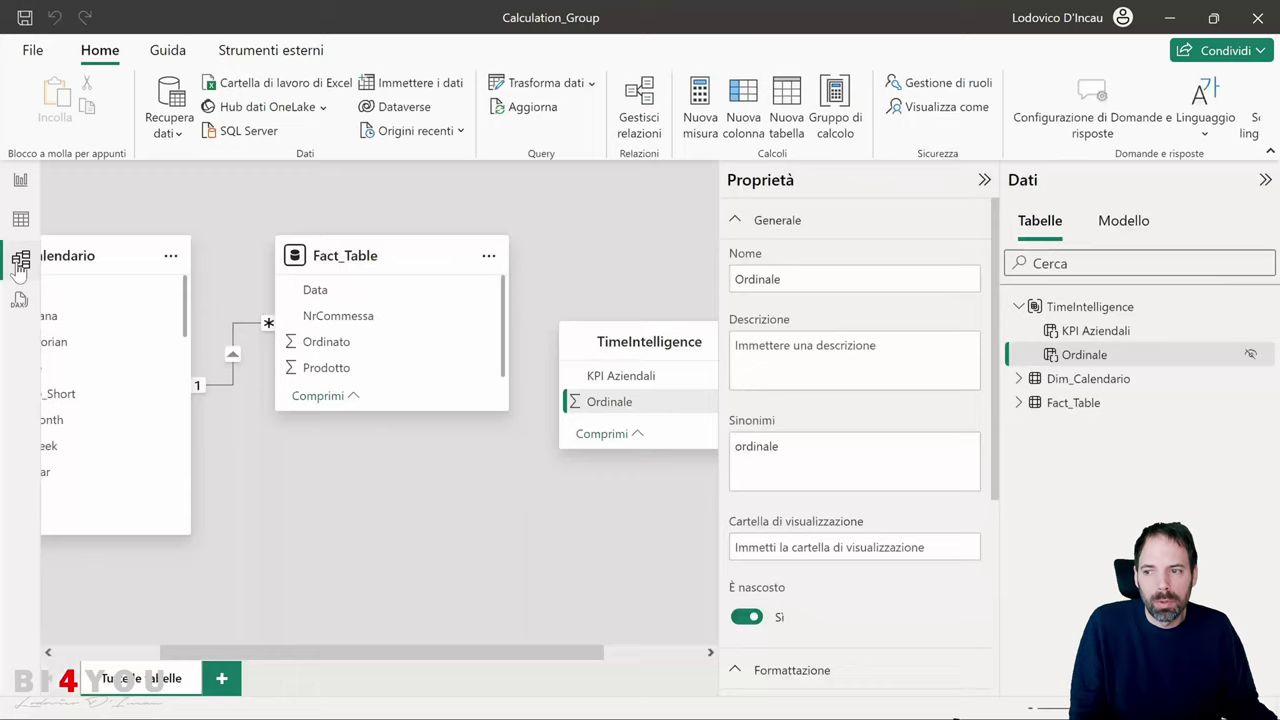
- Inspect the model tree's Altri item plus the Fact_Table, Dim_Calendario and KPI Aziendali fields
left_click(20, 259)
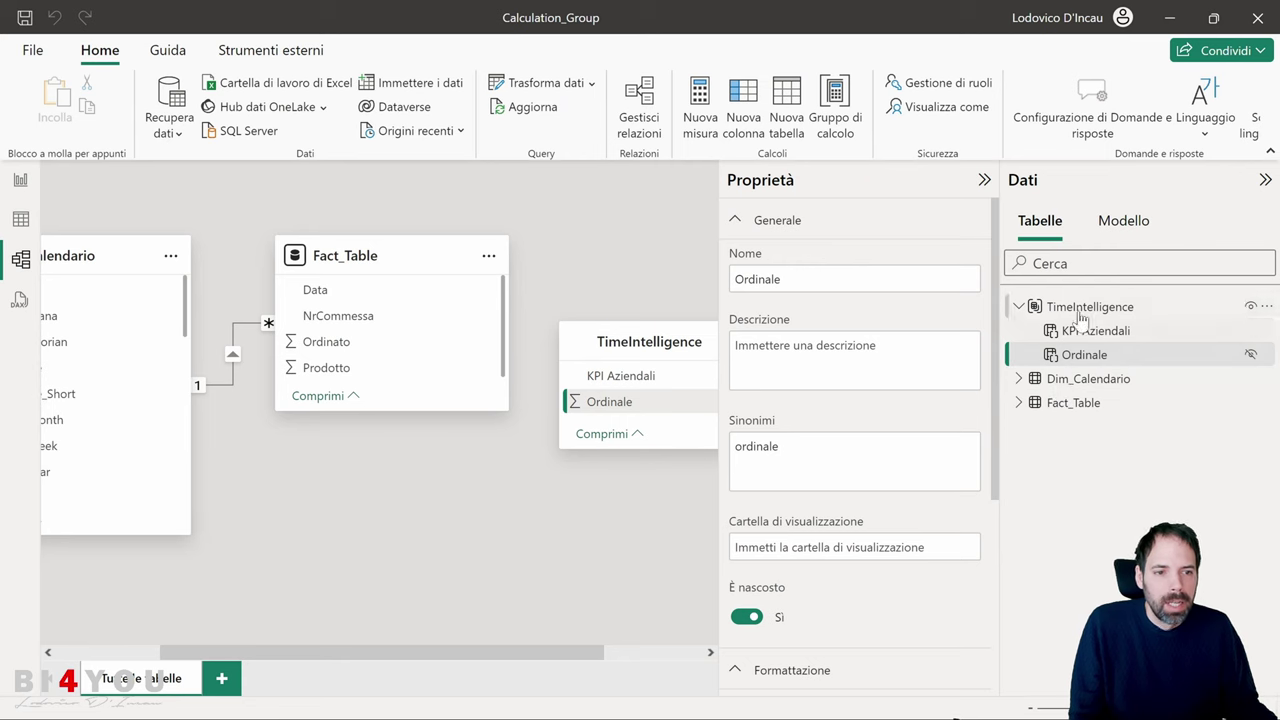
left_click(1122, 220)
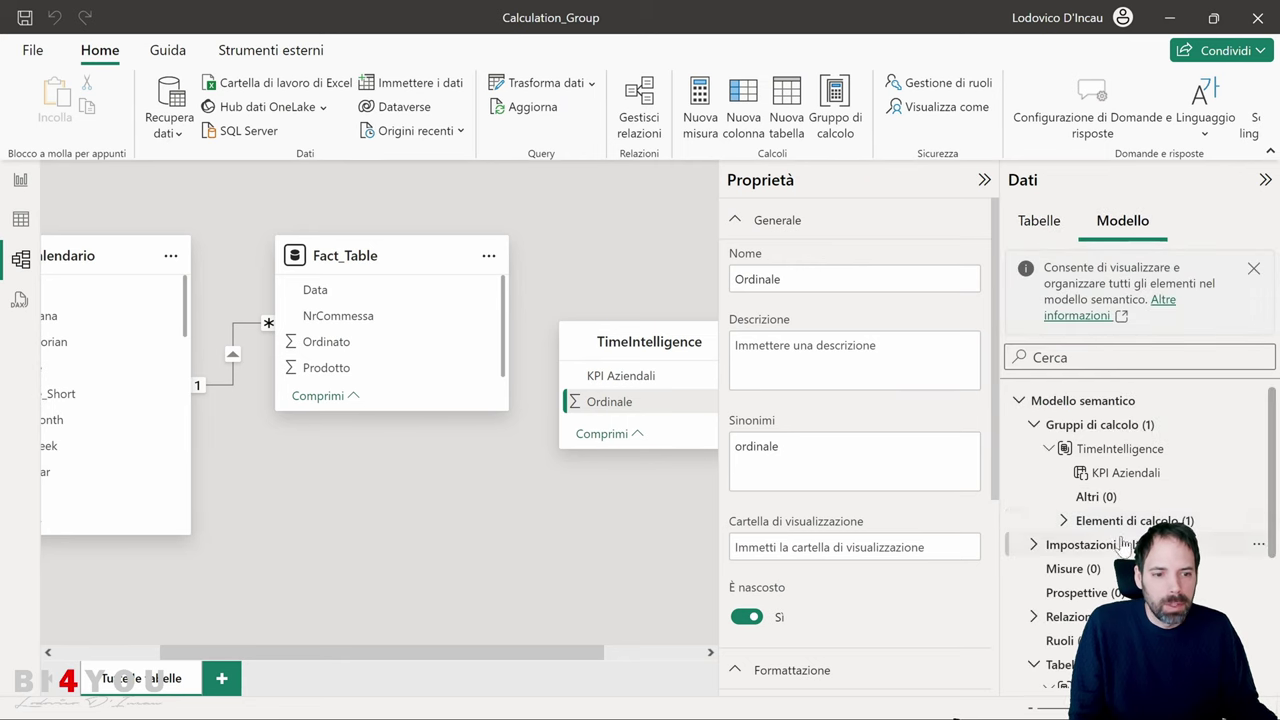
left_click(1100, 500)
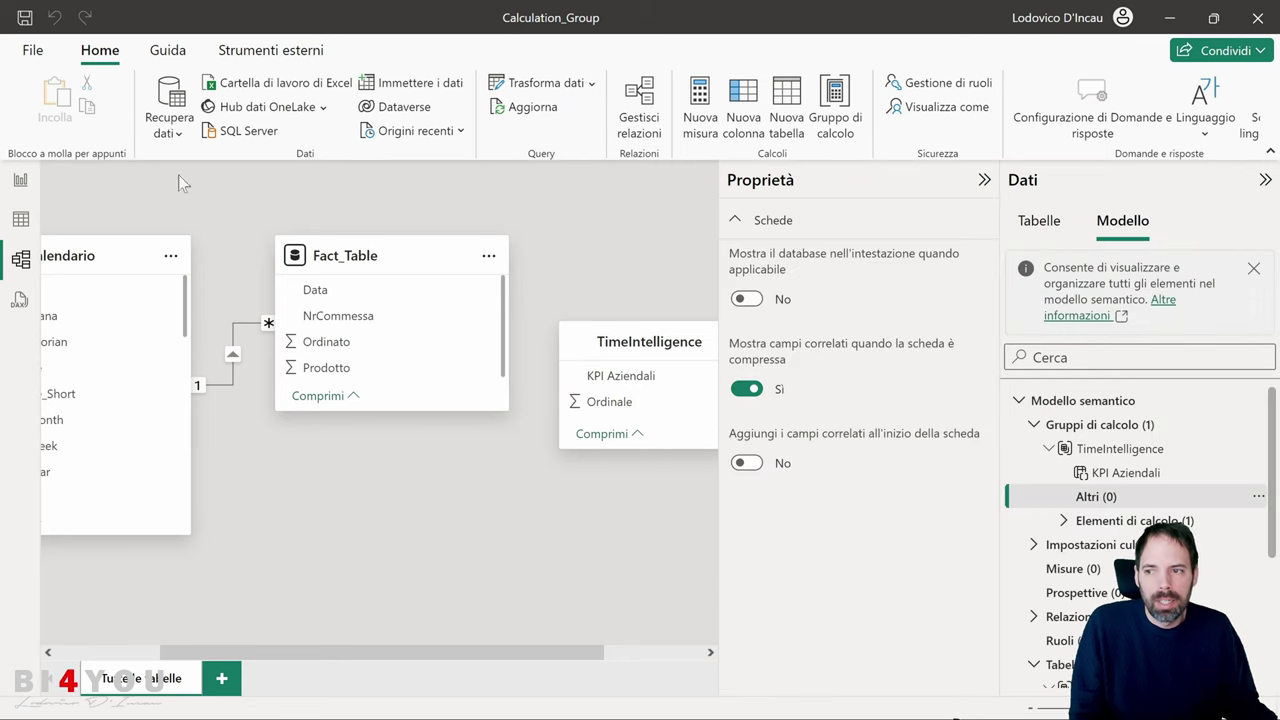
left_click(20, 180)
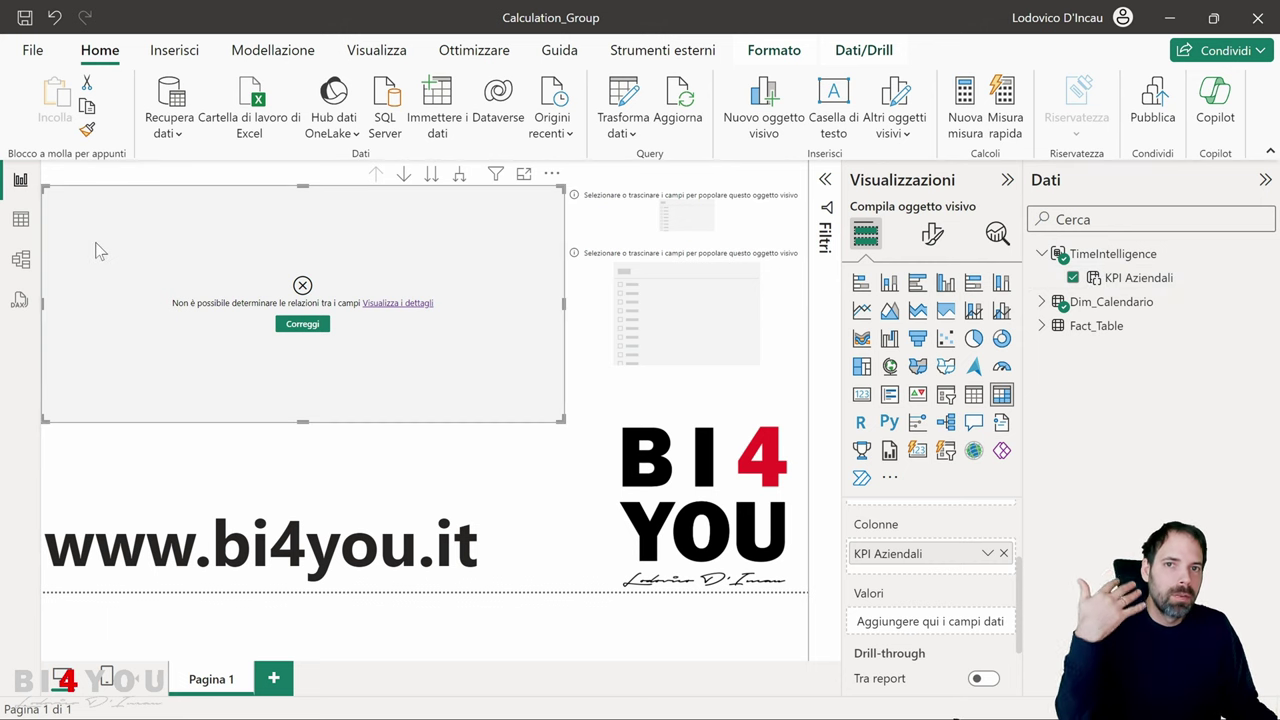
left_click(1104, 336)
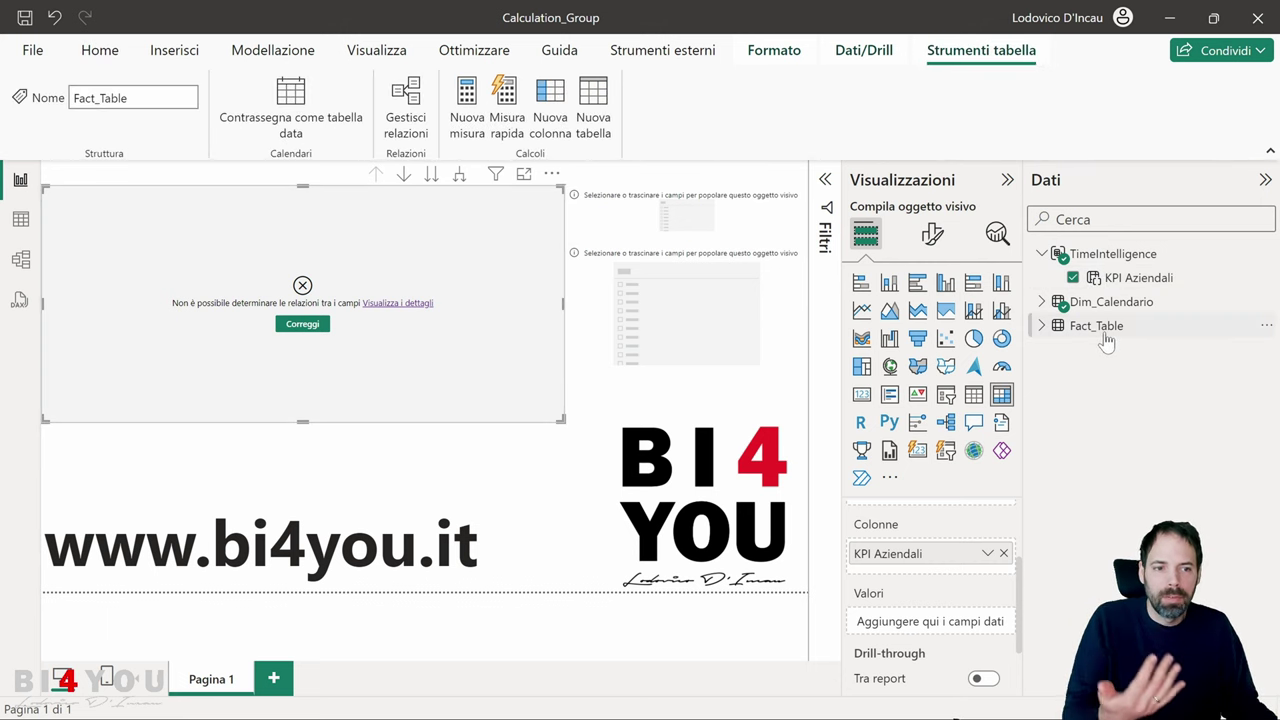
left_click(1110, 305)
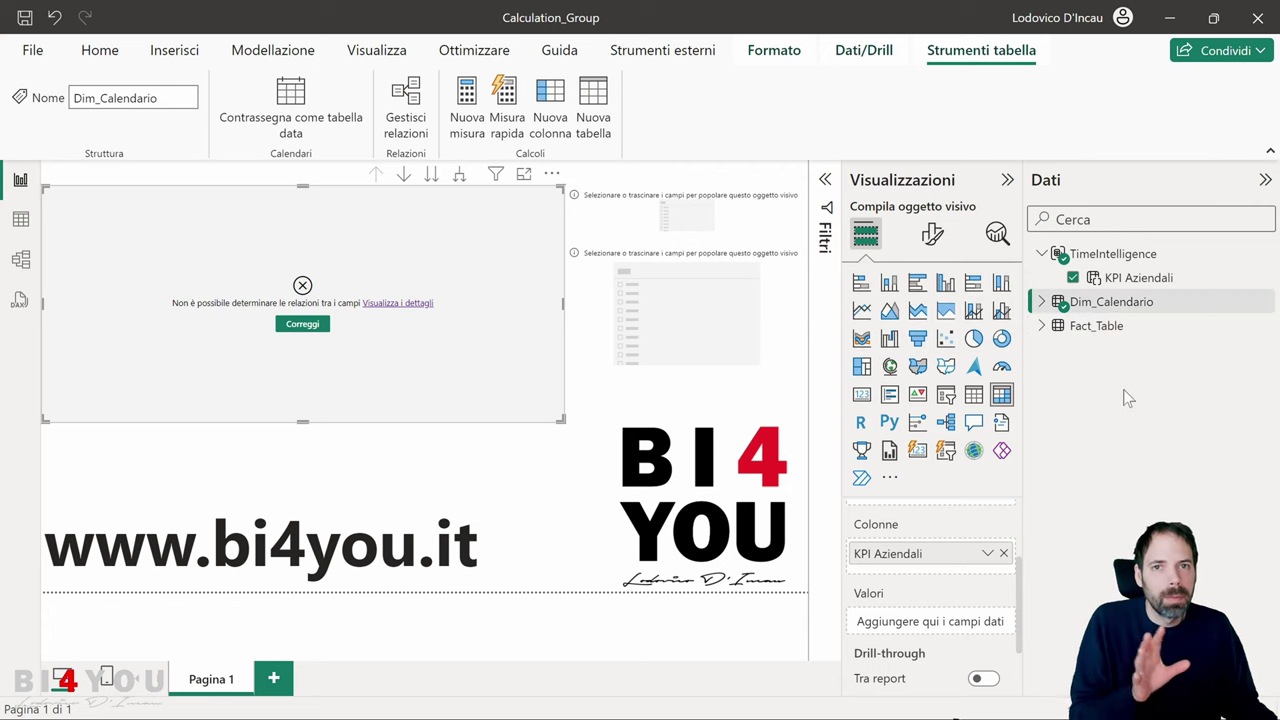
left_click(1136, 281)
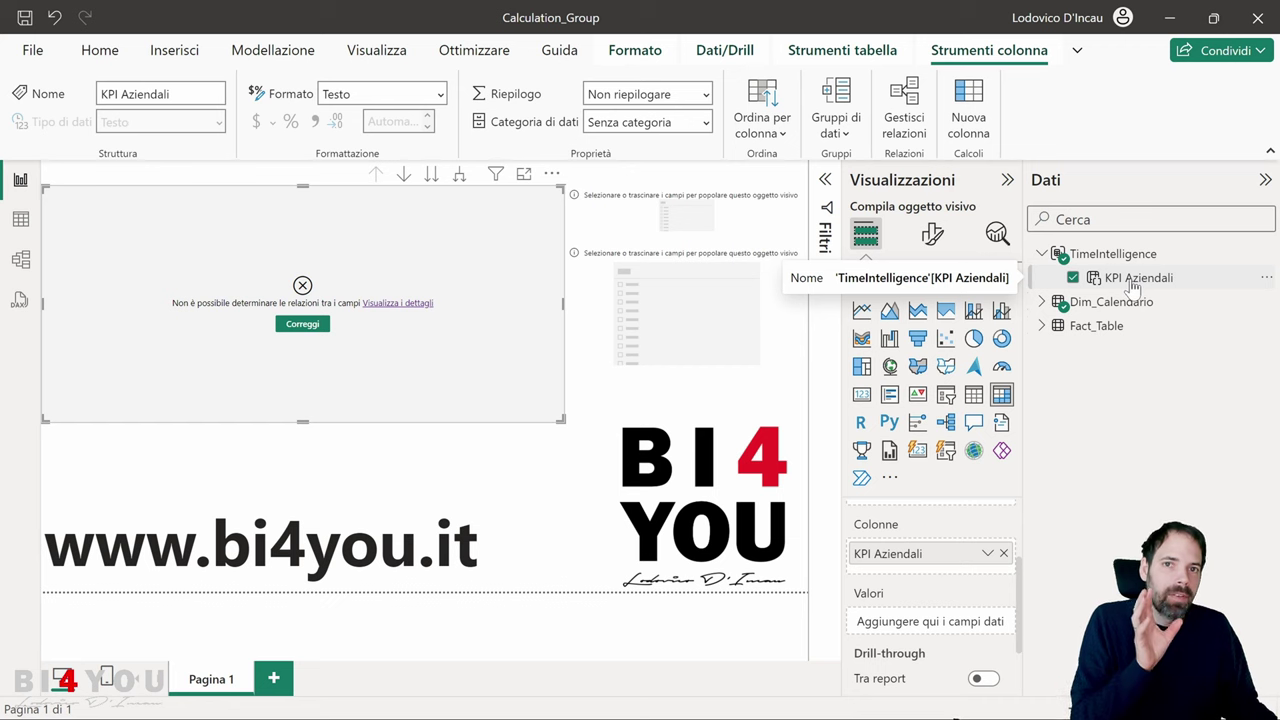
left_click(20, 259)
- Add an Ordinato measure under Altri defined as Sum(Fact_Table[Ordinato])
left_click(1253, 268)
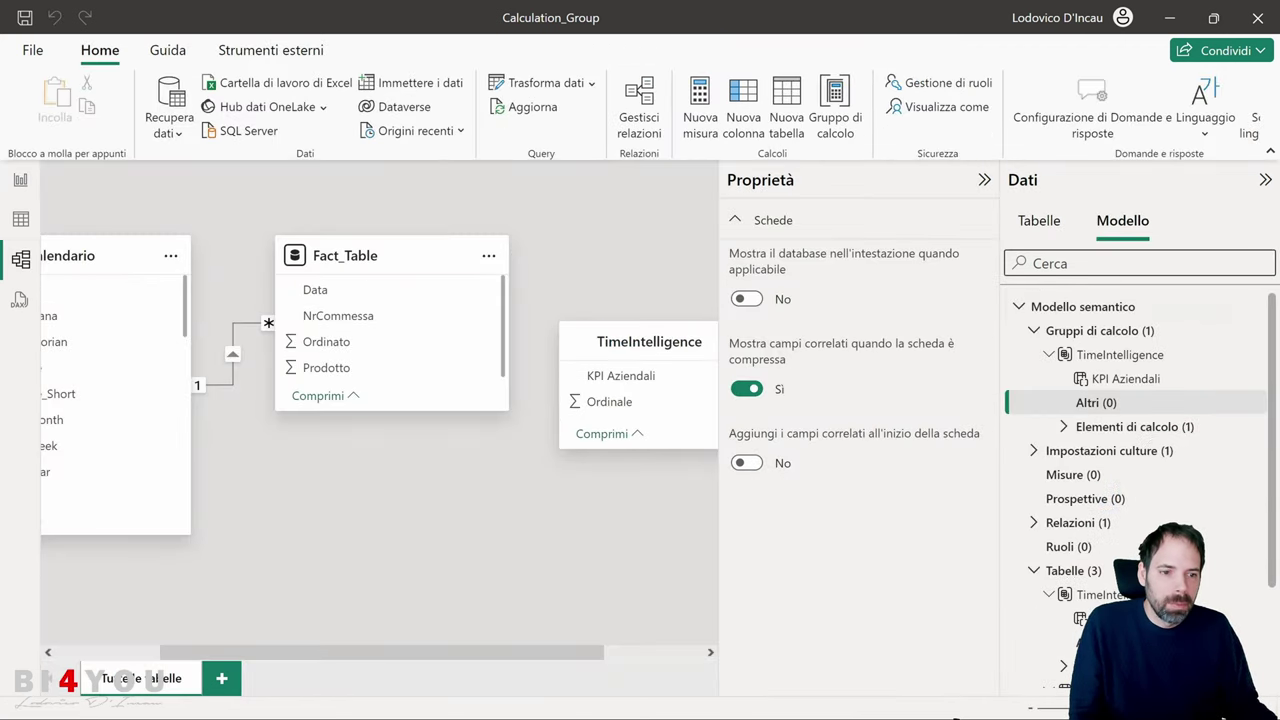
right_click(1099, 408)
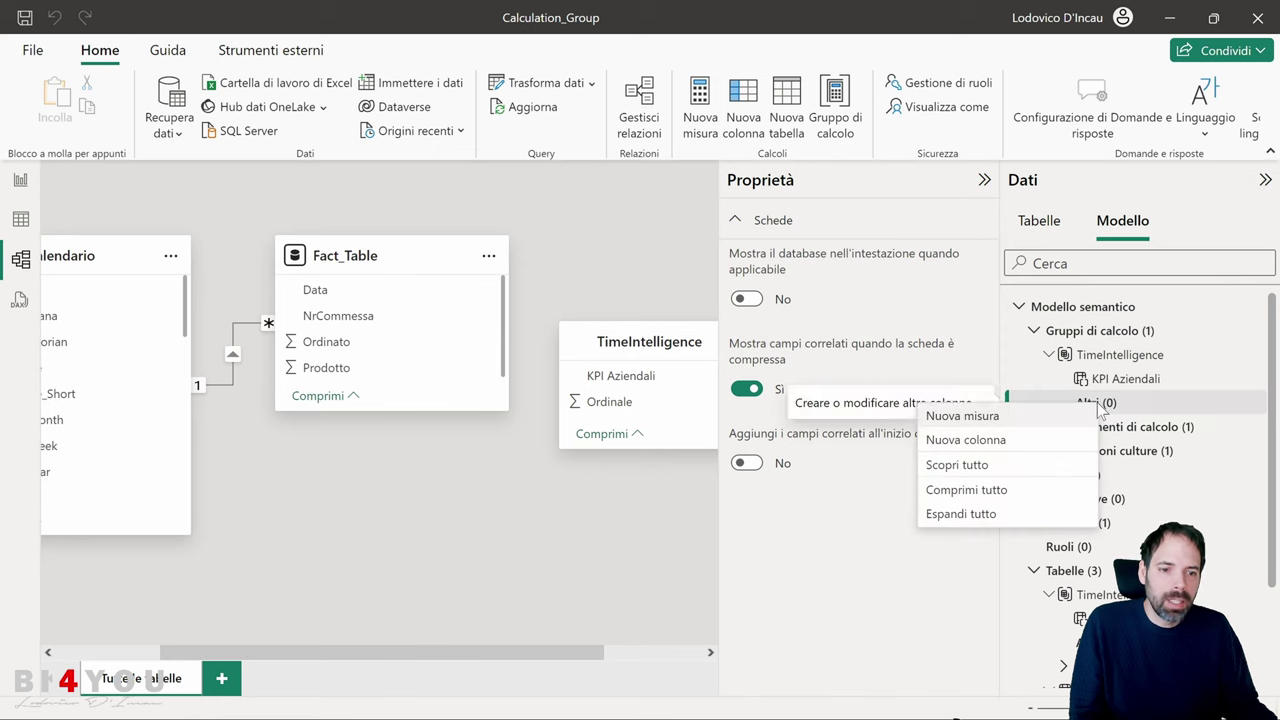
left_click(1000, 420)
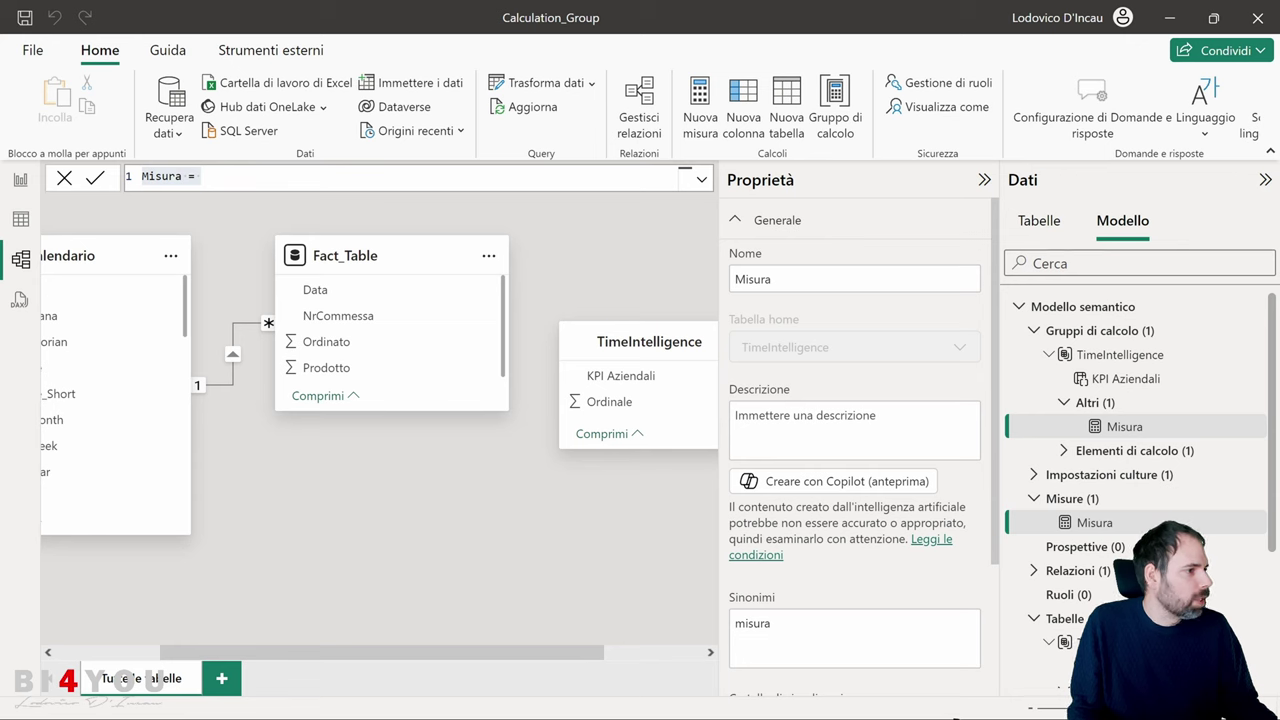
key("ctrl+a")
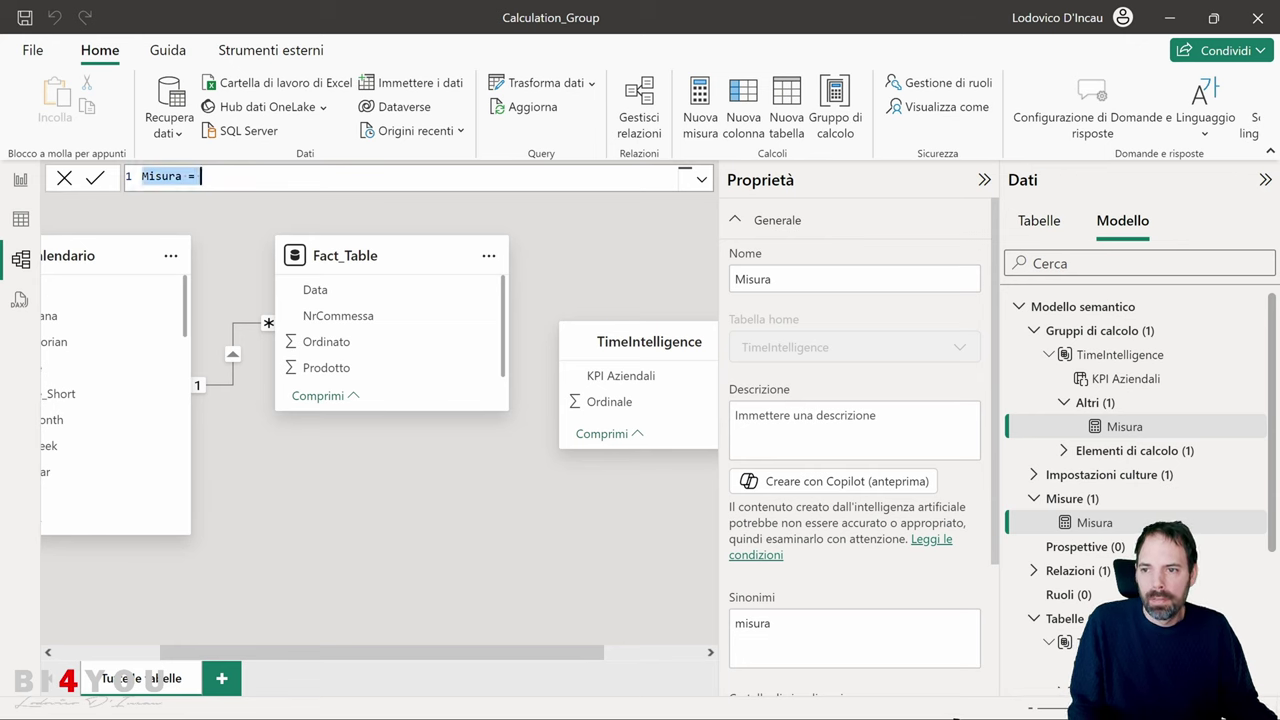
type("Ordinato = Sum(Fact_Table[Ordinato])")
key("Return")
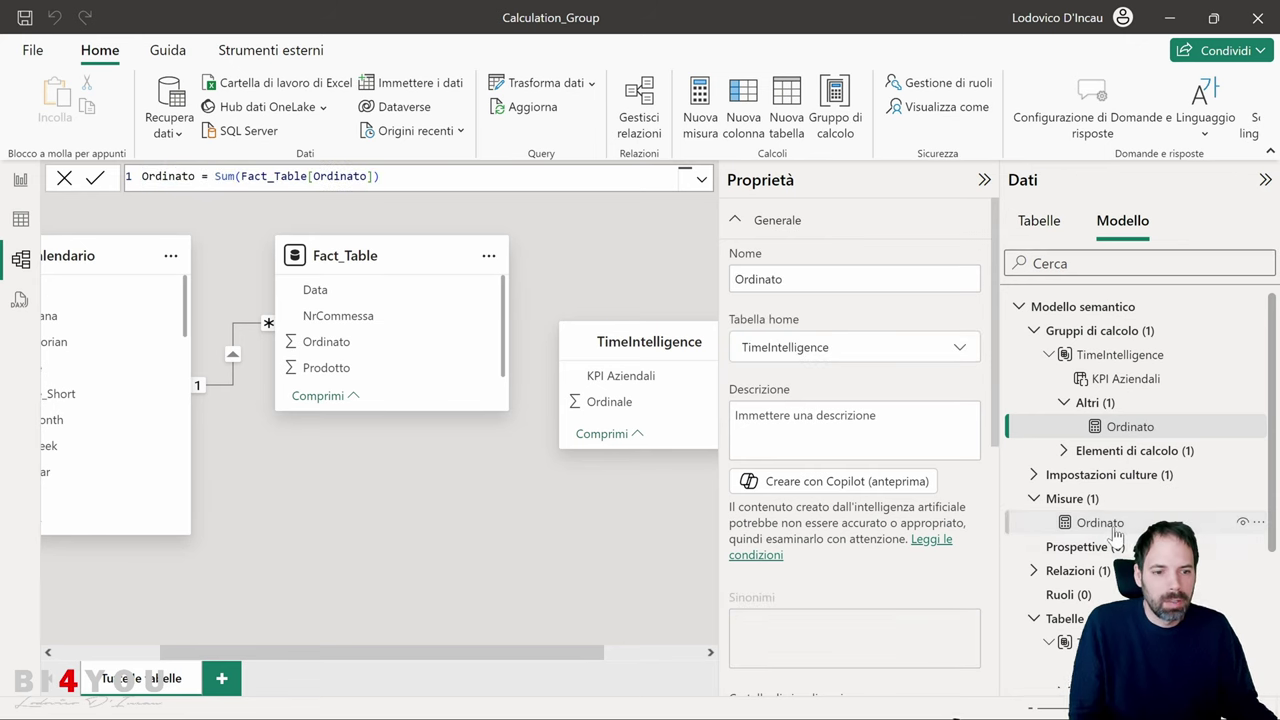
- Delete that Ordinato measure and recreate it with Sum(Fact_Table[Ordinato]) in Altri
left_click(1258, 522)
left_click(1120, 408)
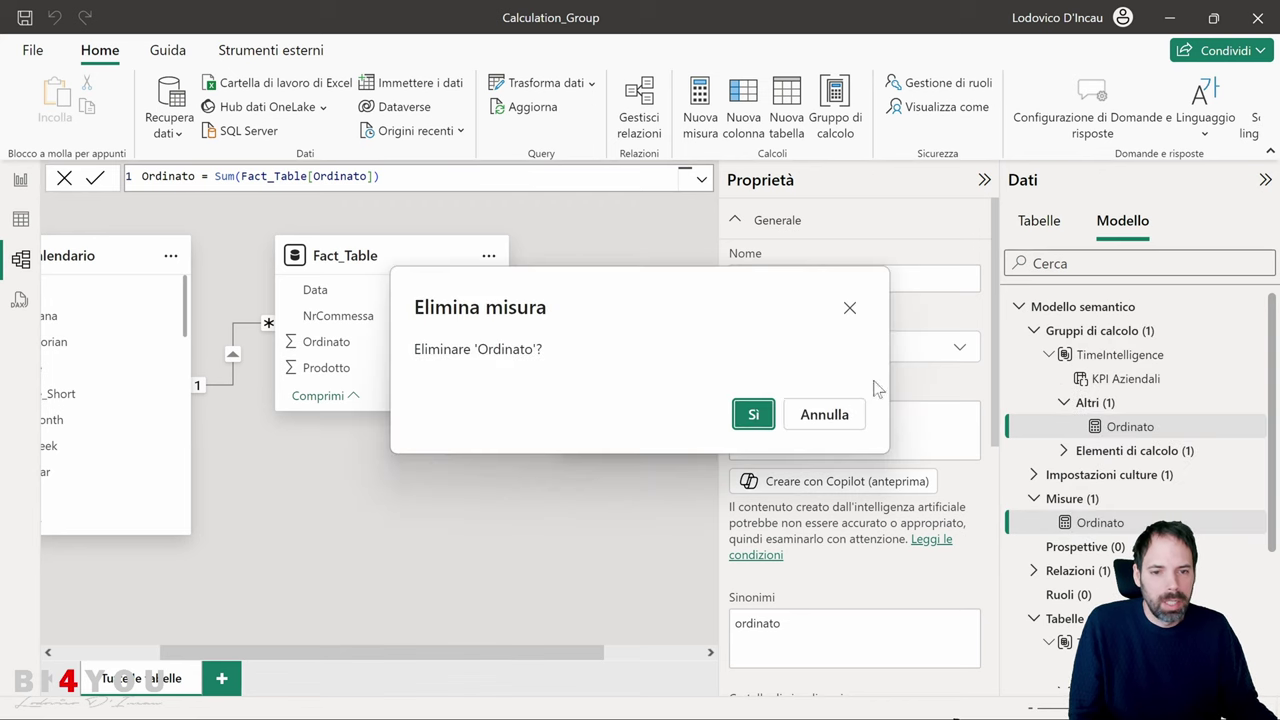
key("Escape")
left_click(1098, 403)
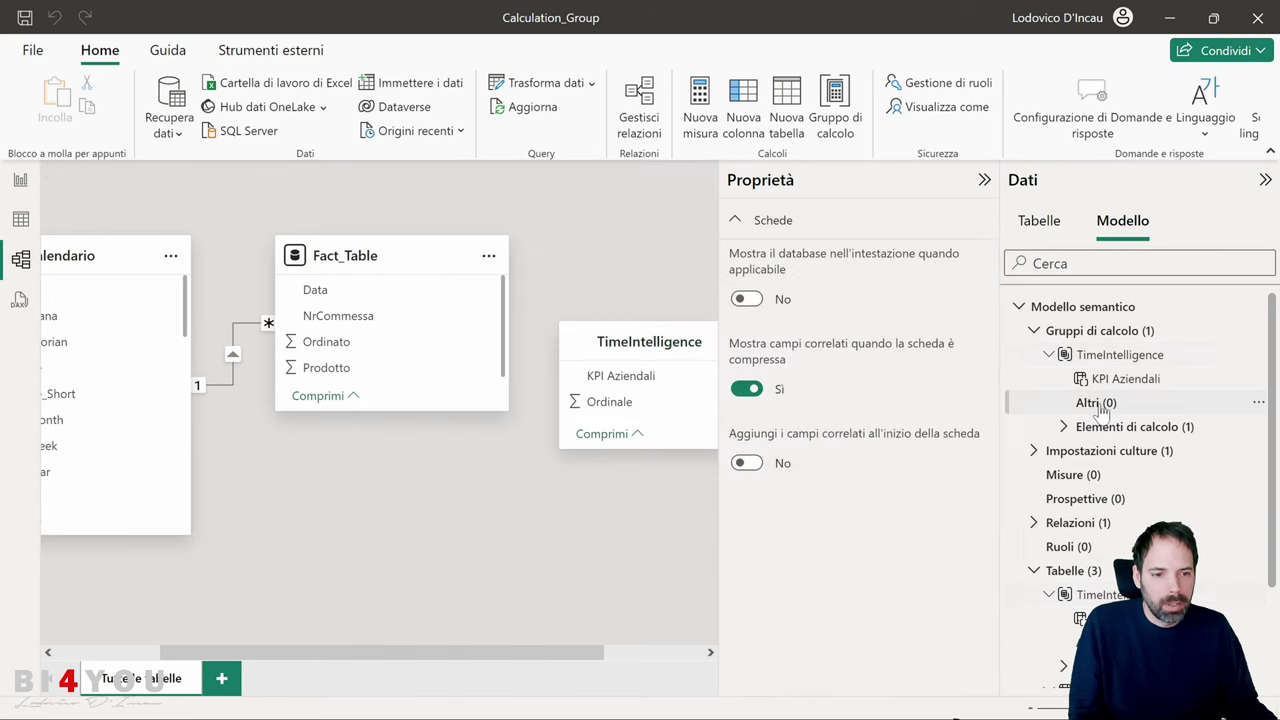
right_click(1100, 405)
left_click(1030, 420)
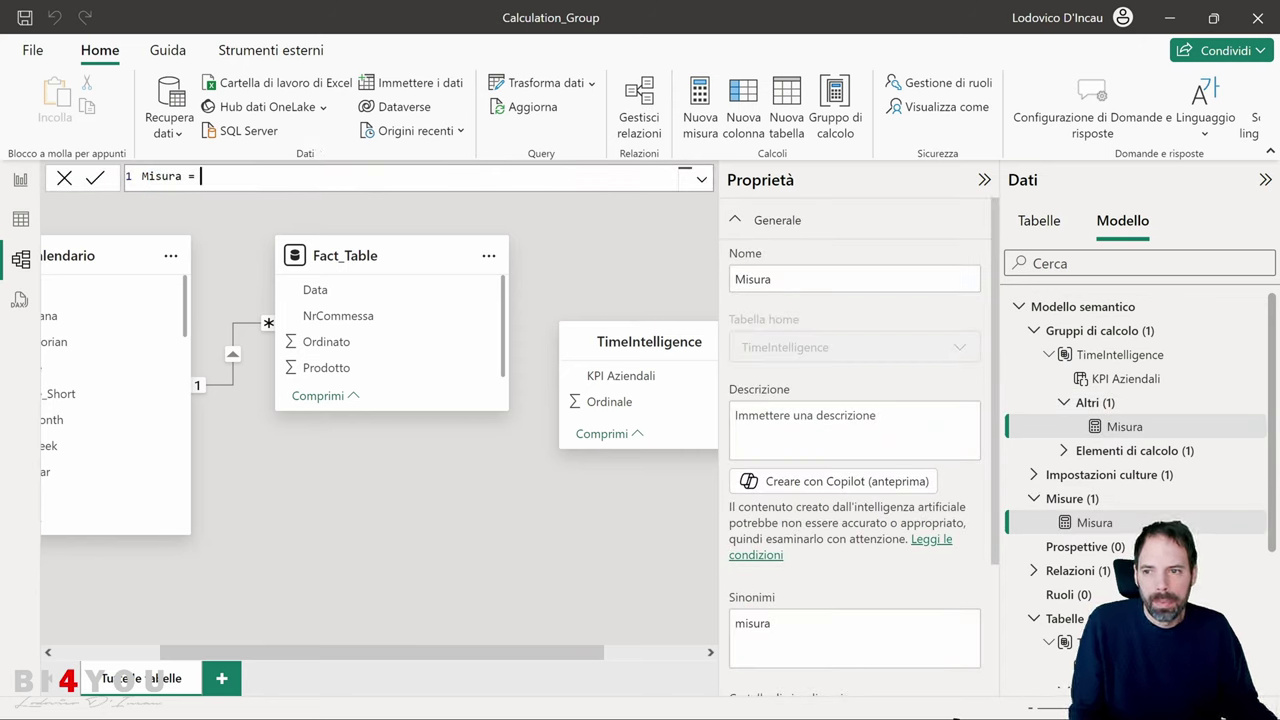
key("ctrl+a")
type("Ordinato = Sum(Fact_Table[Ordinato])")
key("Return")
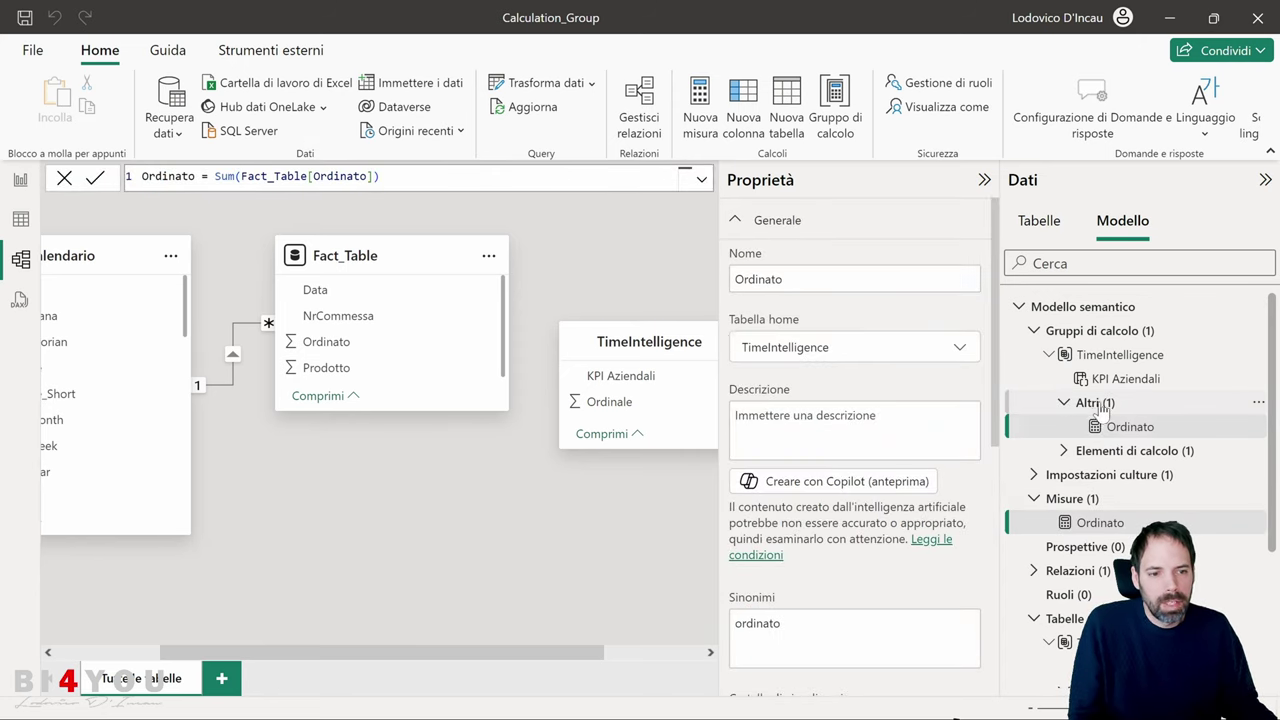
- Add a Prodotto measure defined as Sum(Fact_Table[Prodotto]) in Altri
left_click(1100, 404)
right_click(1100, 405)
left_click(1030, 415)
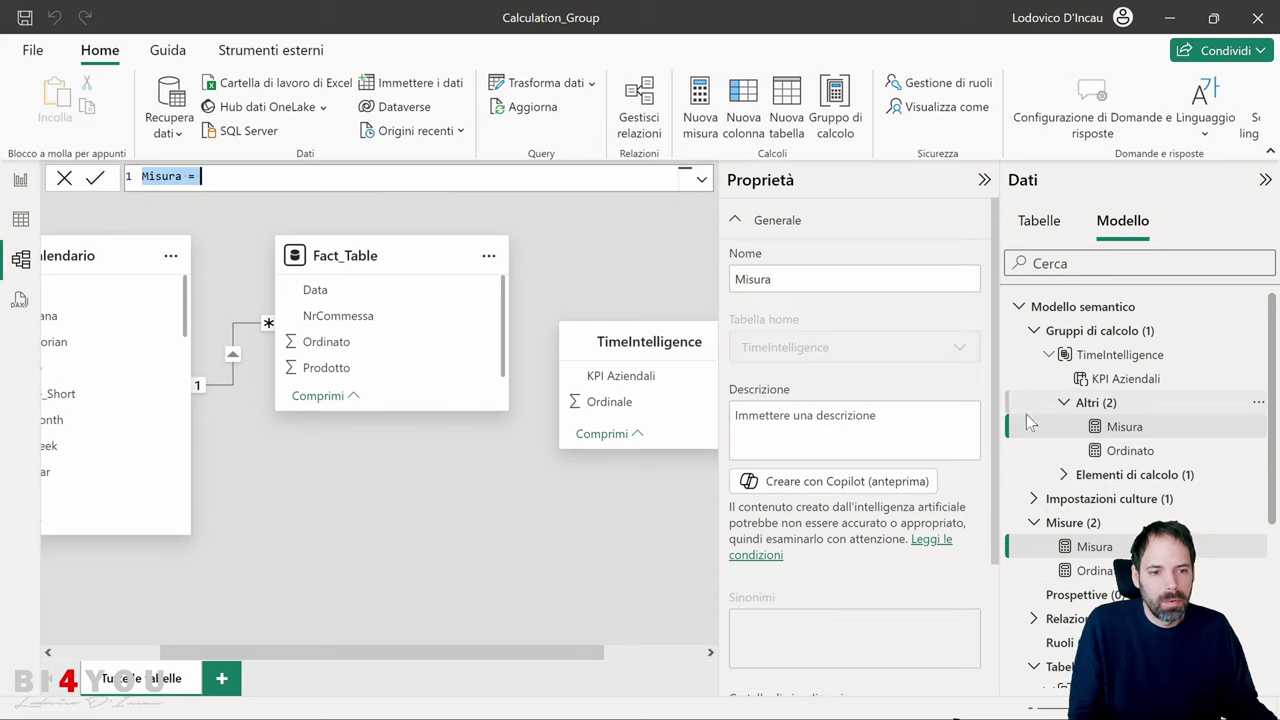
key("End")
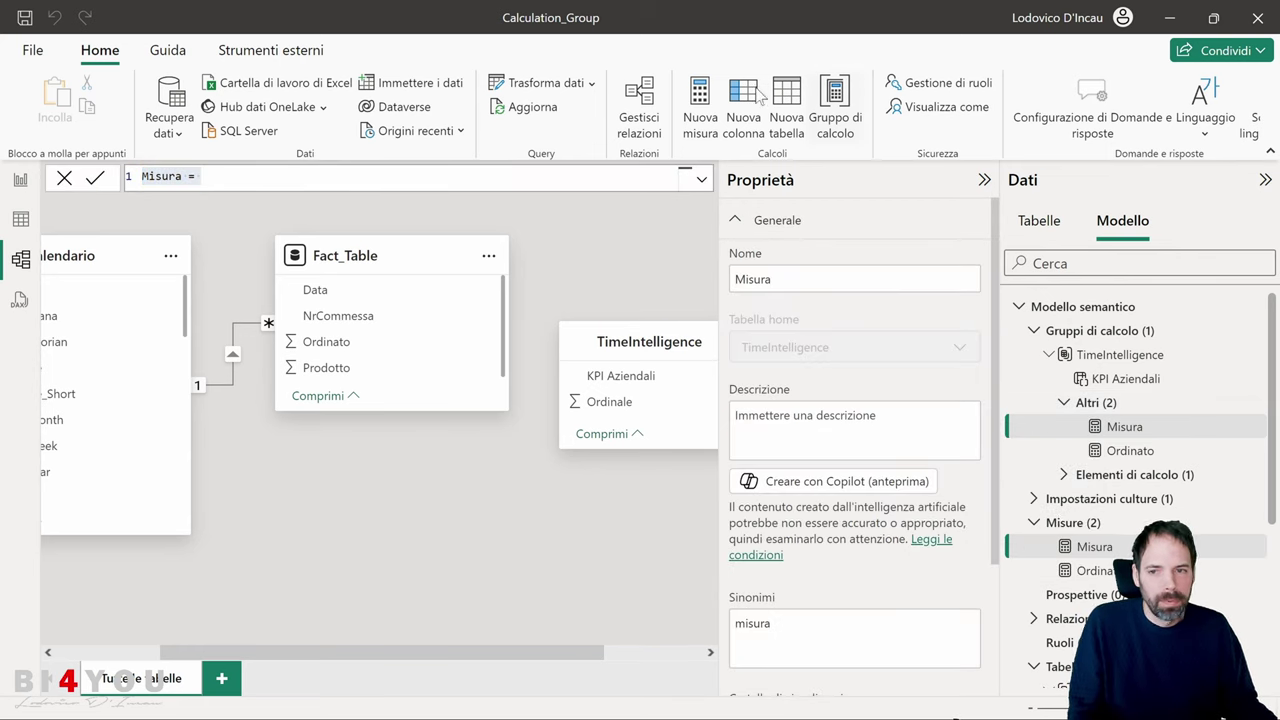
key("ctrl+a")
type("Prodotto = Sum(Fact_Table[Prodotto])")
key("Return")
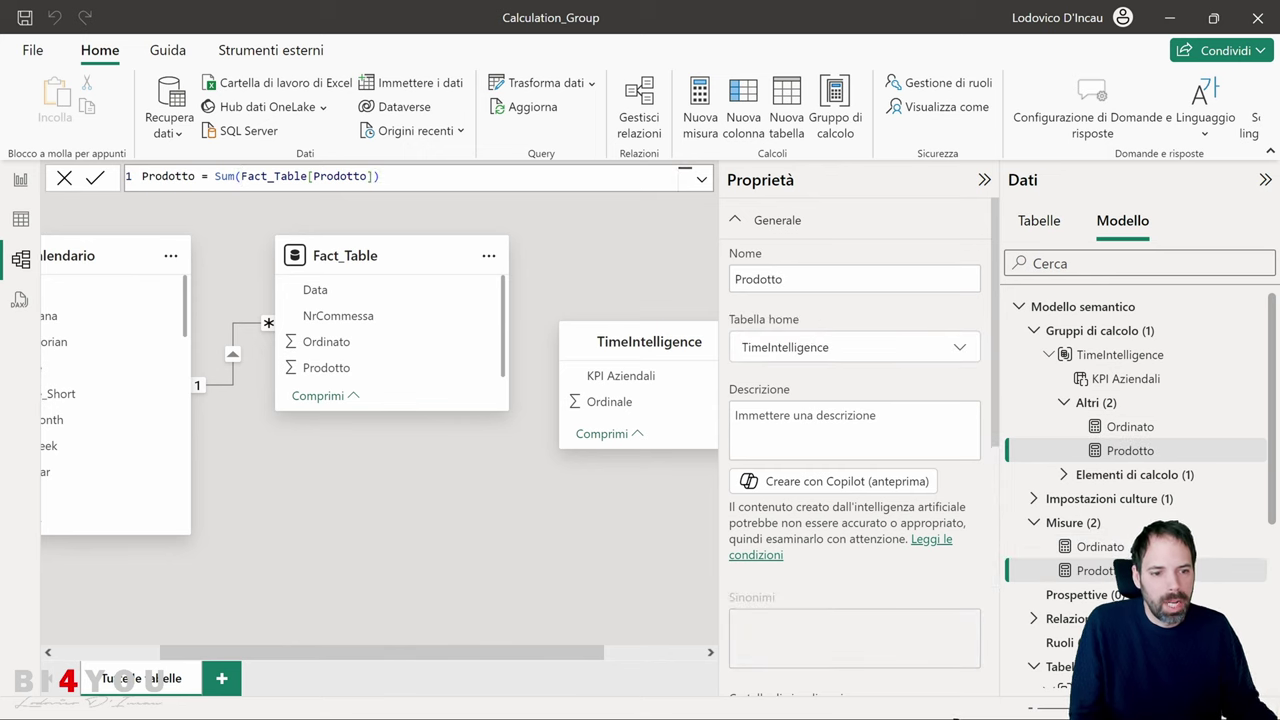
- Collapse the Misure and Tabelle lists in the model tree and return to the report
left_click(1130, 450)
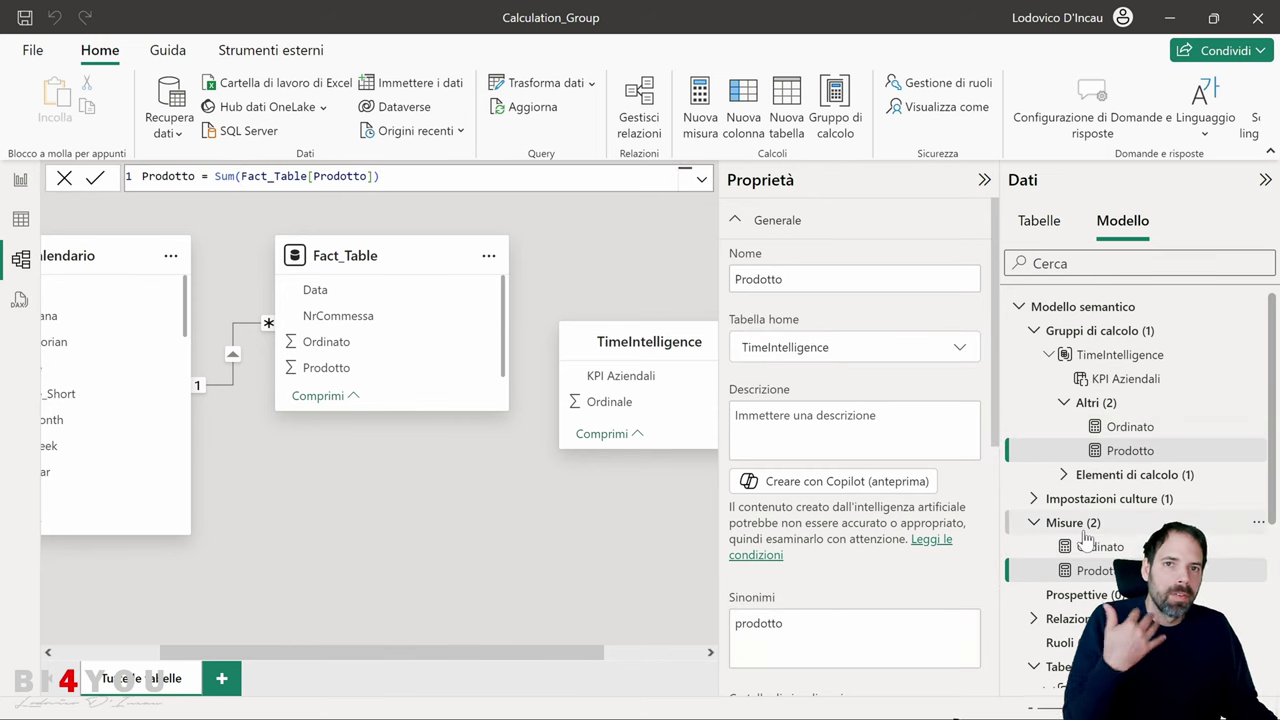
left_click(1034, 522)
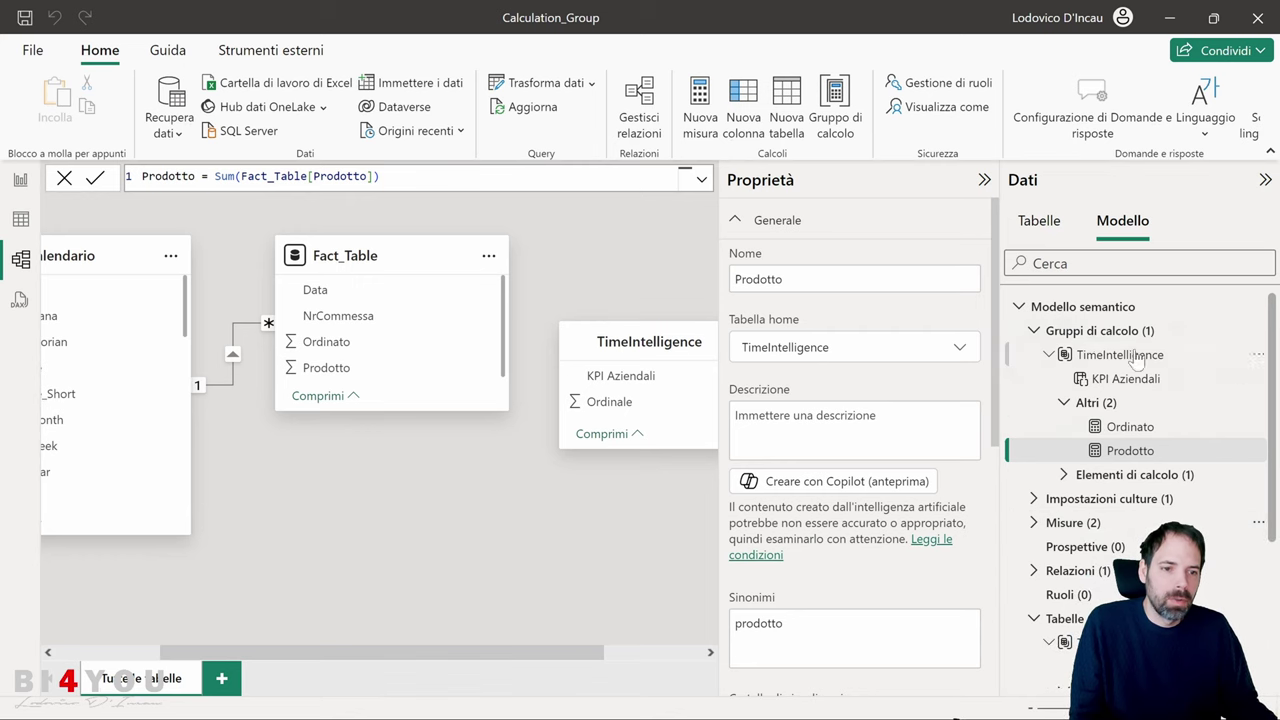
scroll(1088, 378, "down", 3)
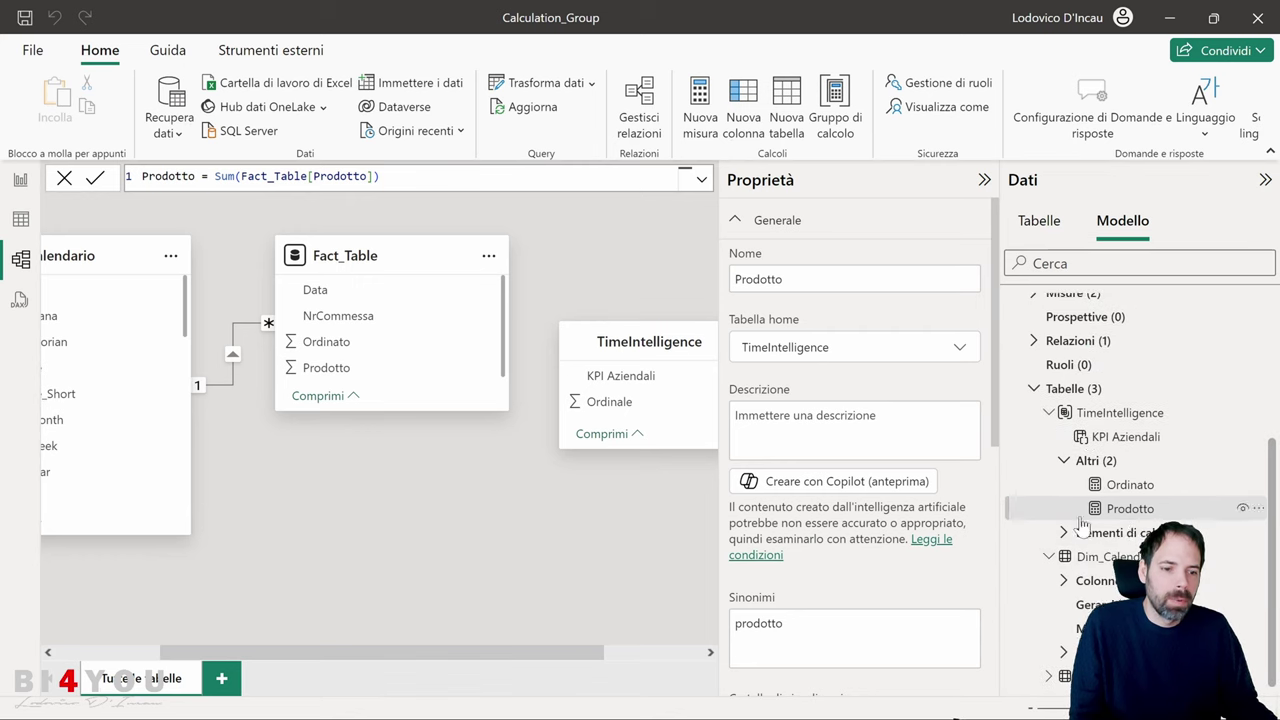
left_click(1036, 402)
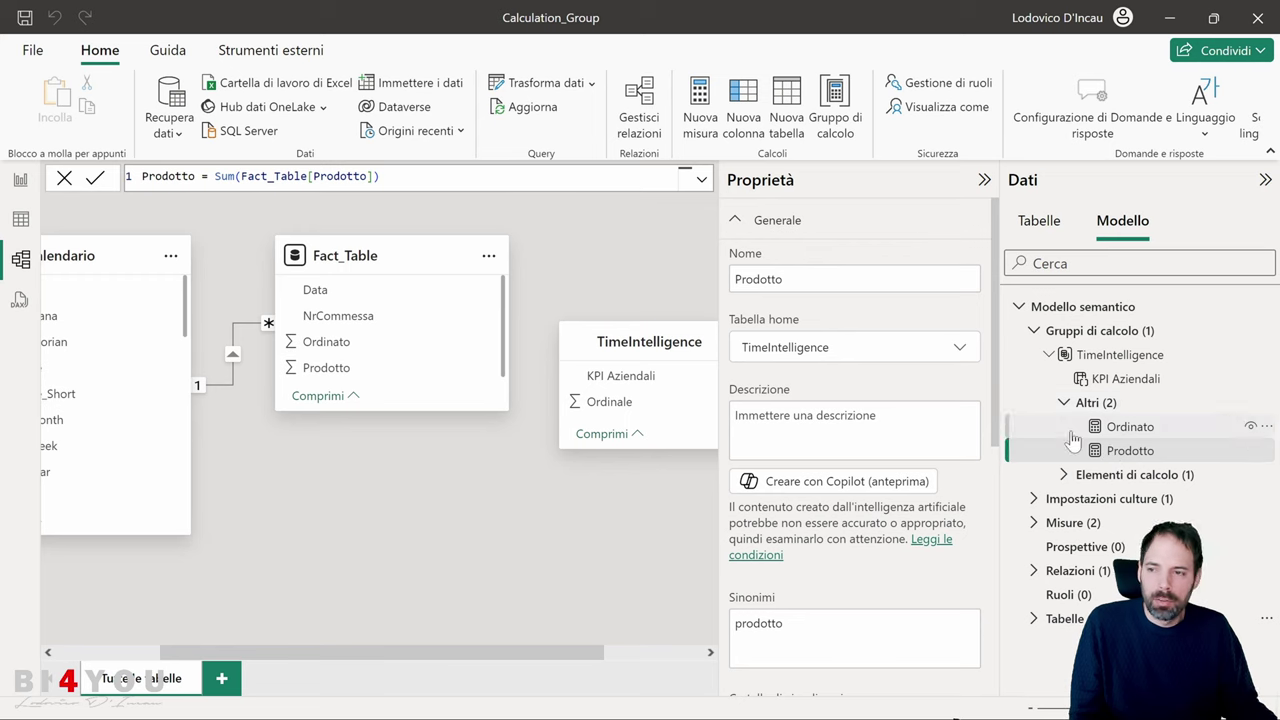
left_click(20, 179)
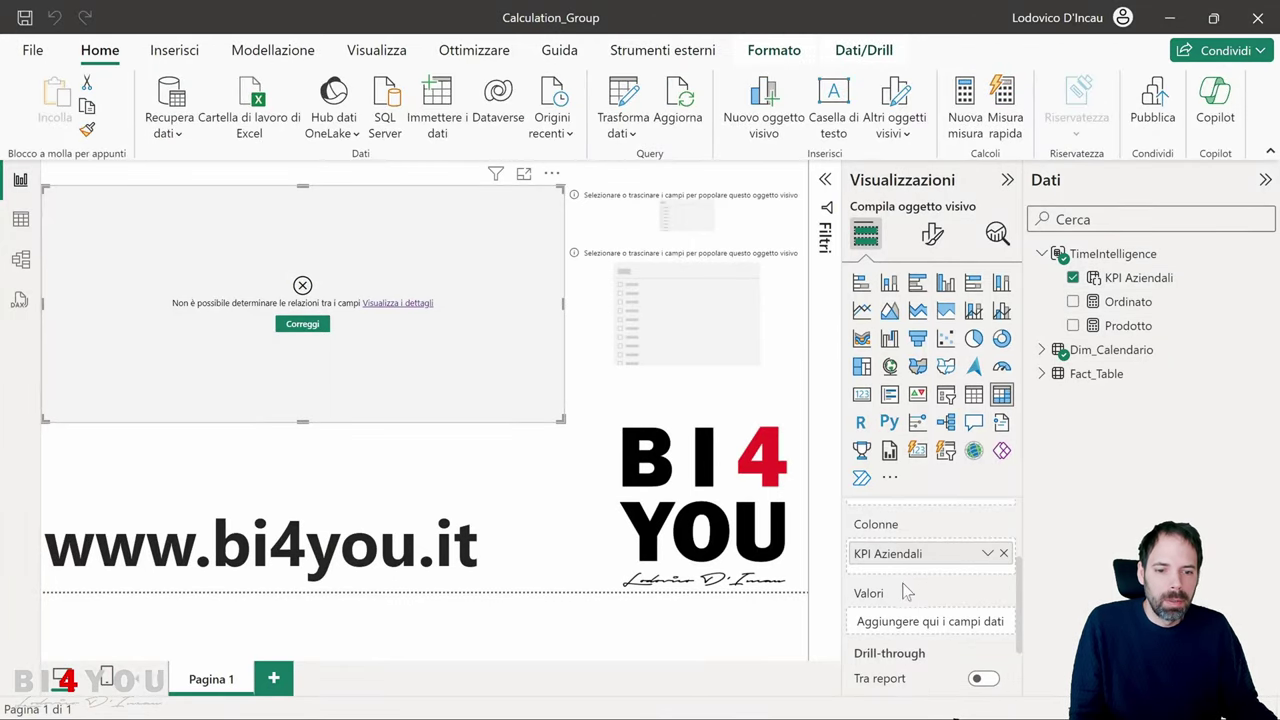
- Put Prodotto in the matrix's Valori and format it with thousands separators
left_click_drag(1128, 326, 903, 623)
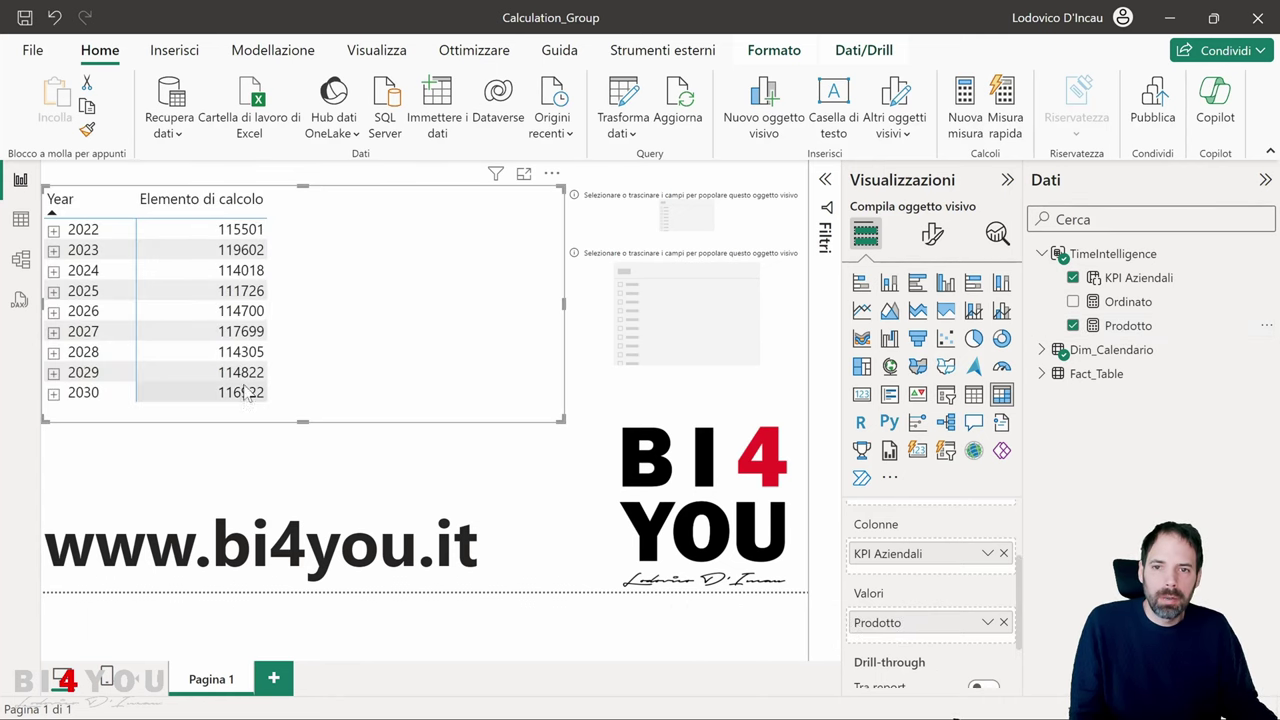
left_click(1128, 326)
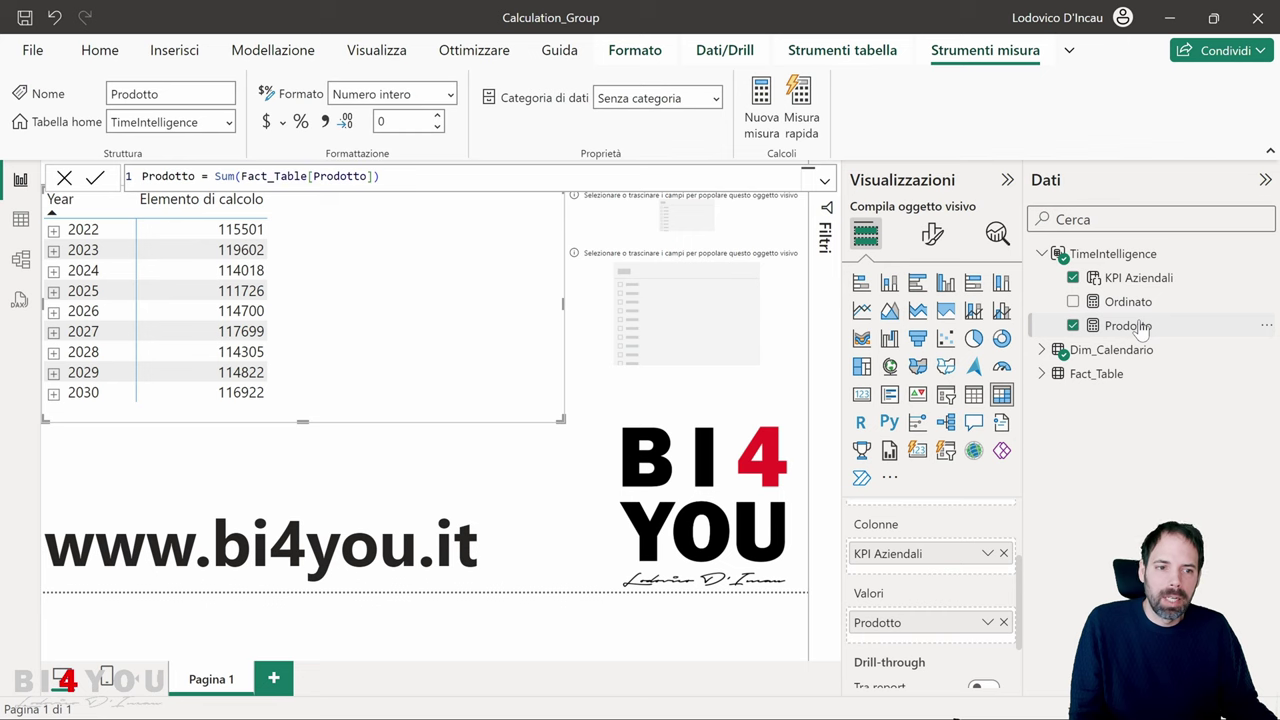
left_click(330, 118)
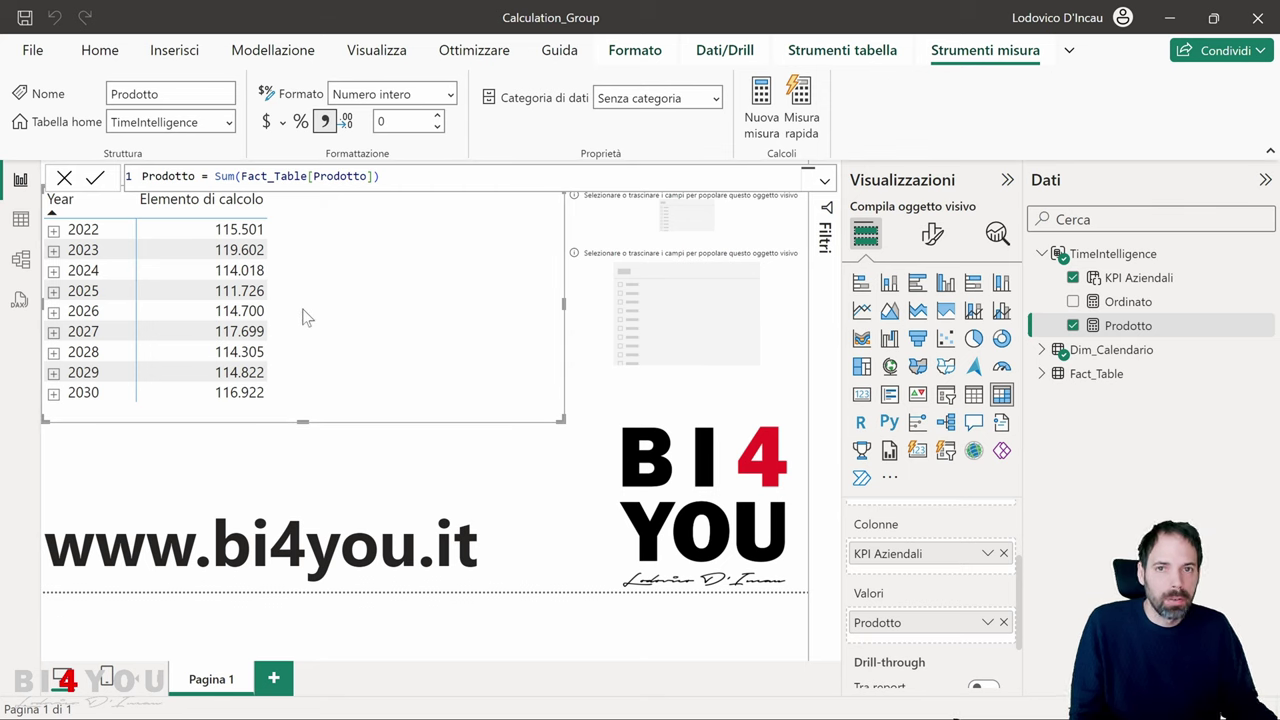
left_click(20, 259)
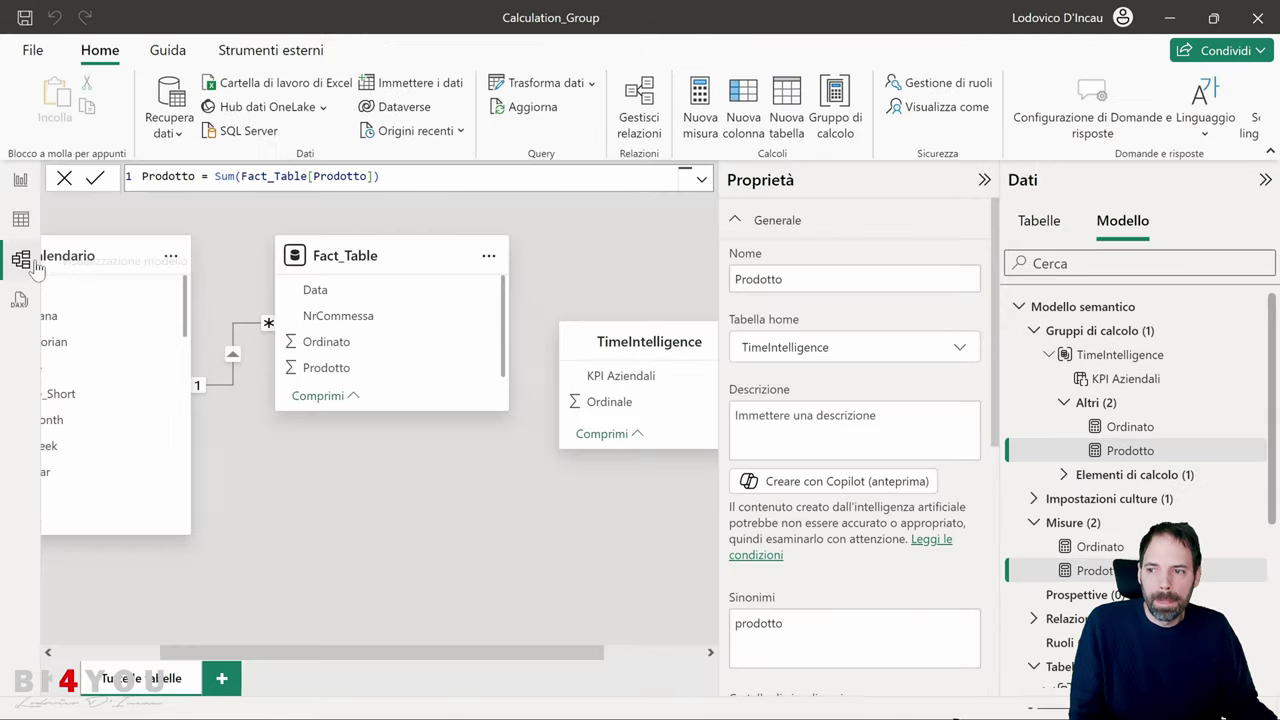
- Examine the Elemento di calcolo item's SELECTEDMEASURE() formula, briefly checking the report page
left_click(1064, 475)
left_click(1158, 499)
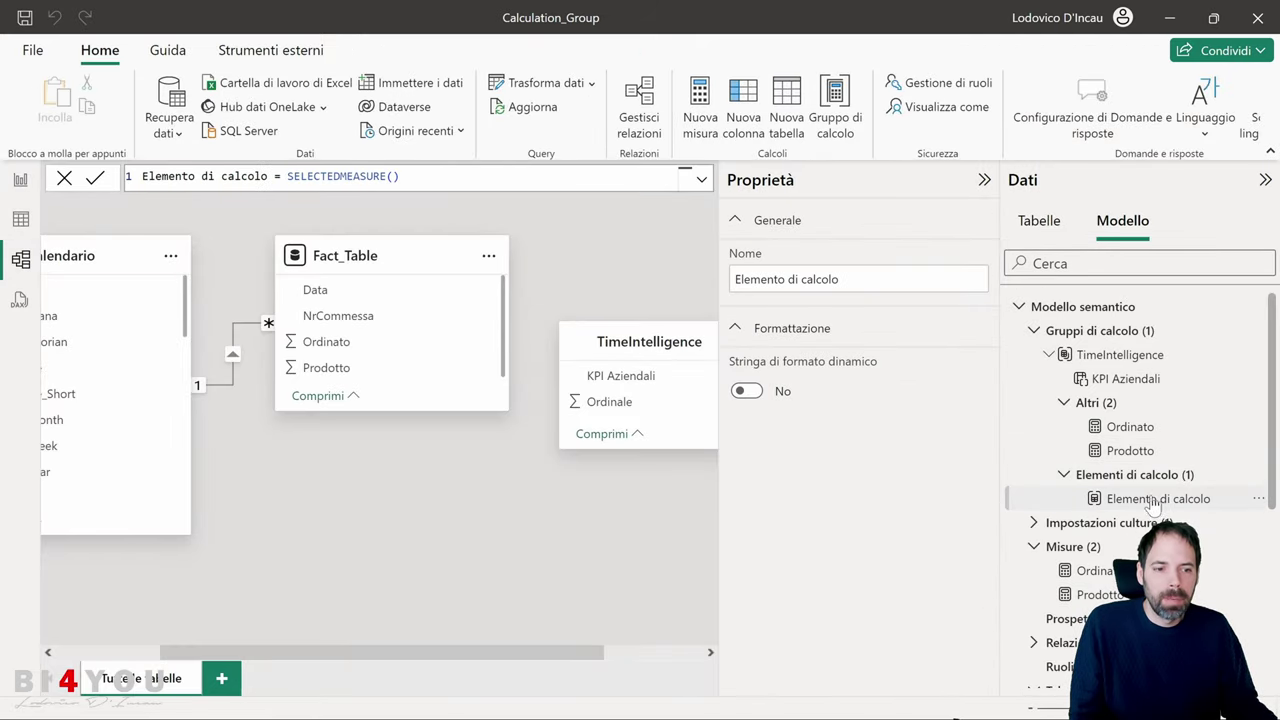
left_click(20, 181)
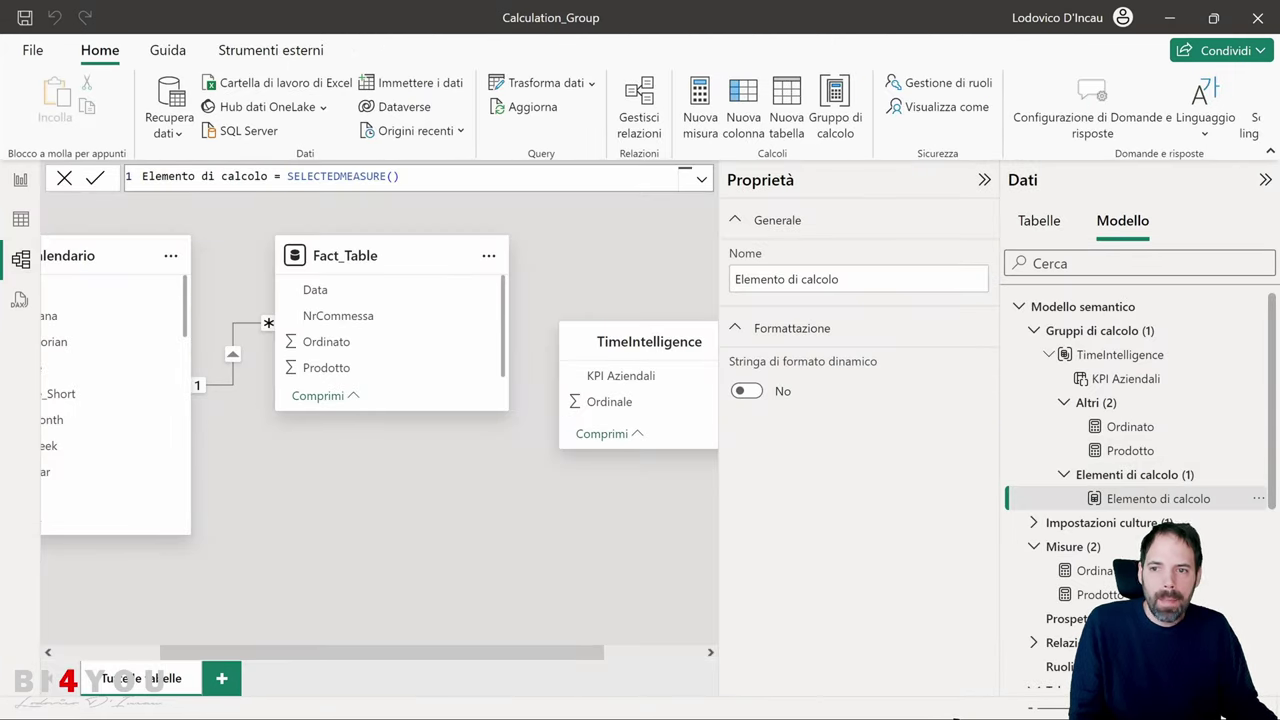
scroll(563, 183, "up", 3)
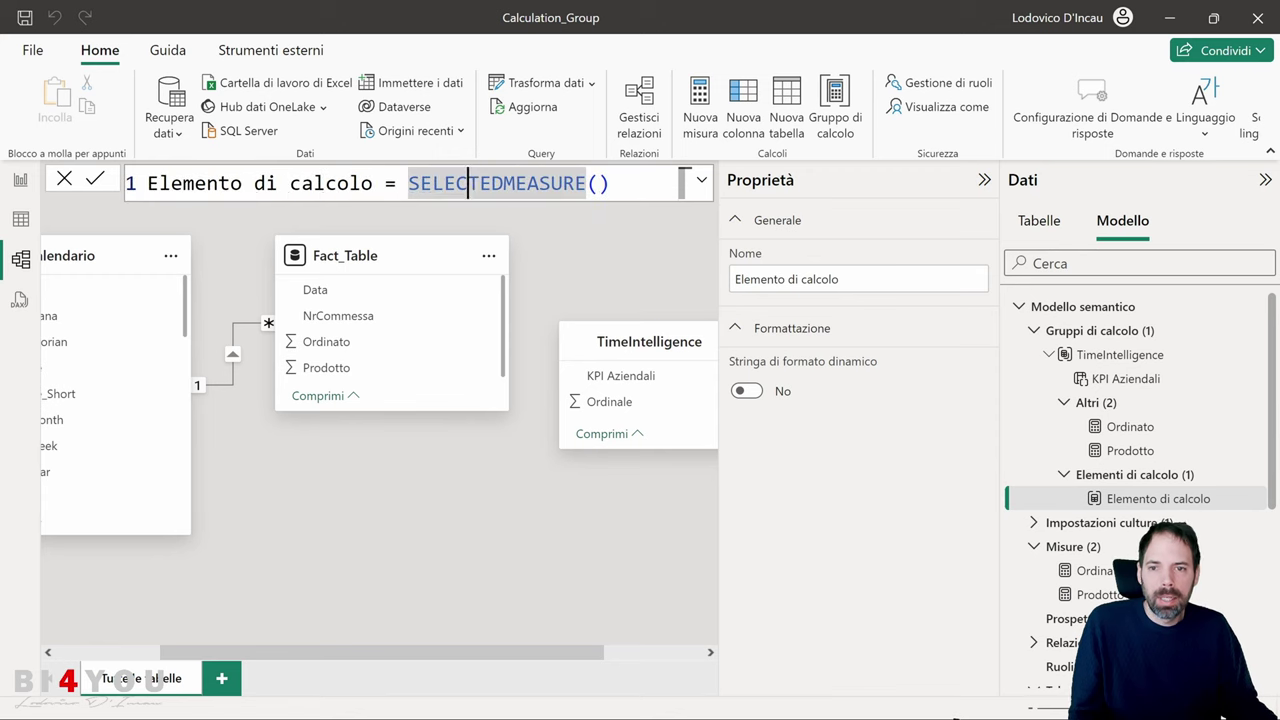
left_click_drag(563, 183, 408, 183)
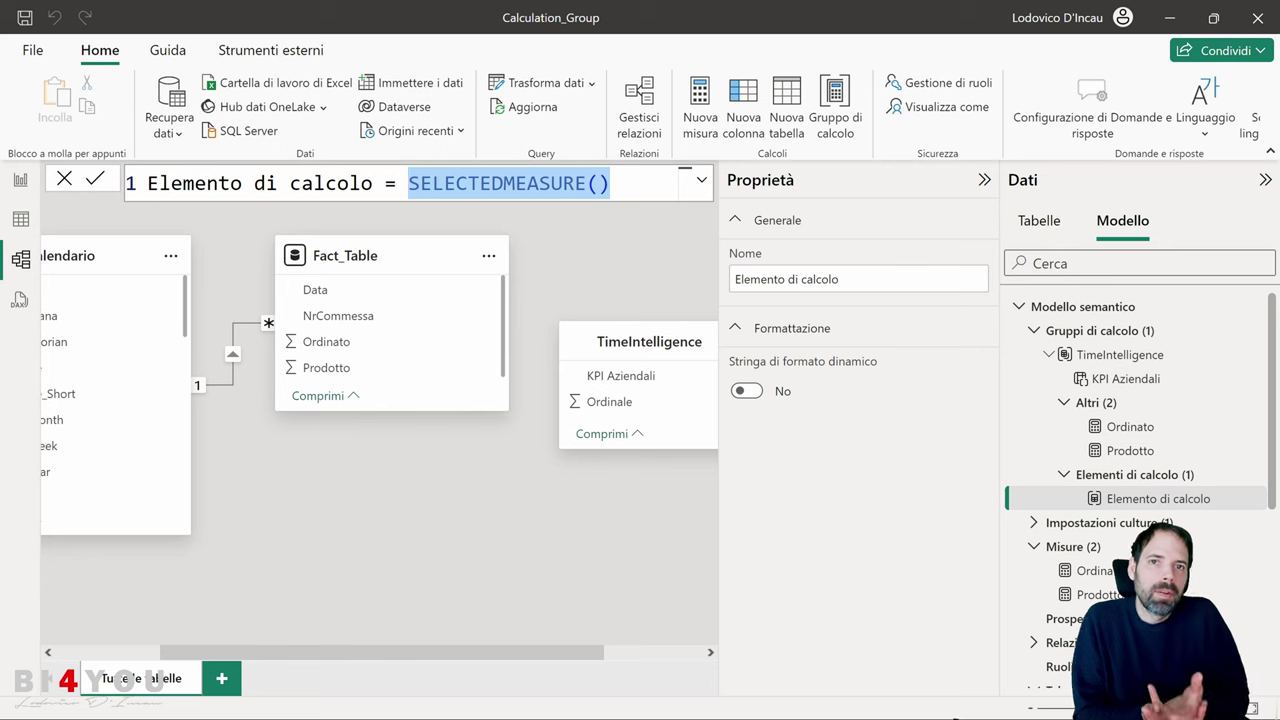
left_click(20, 180)
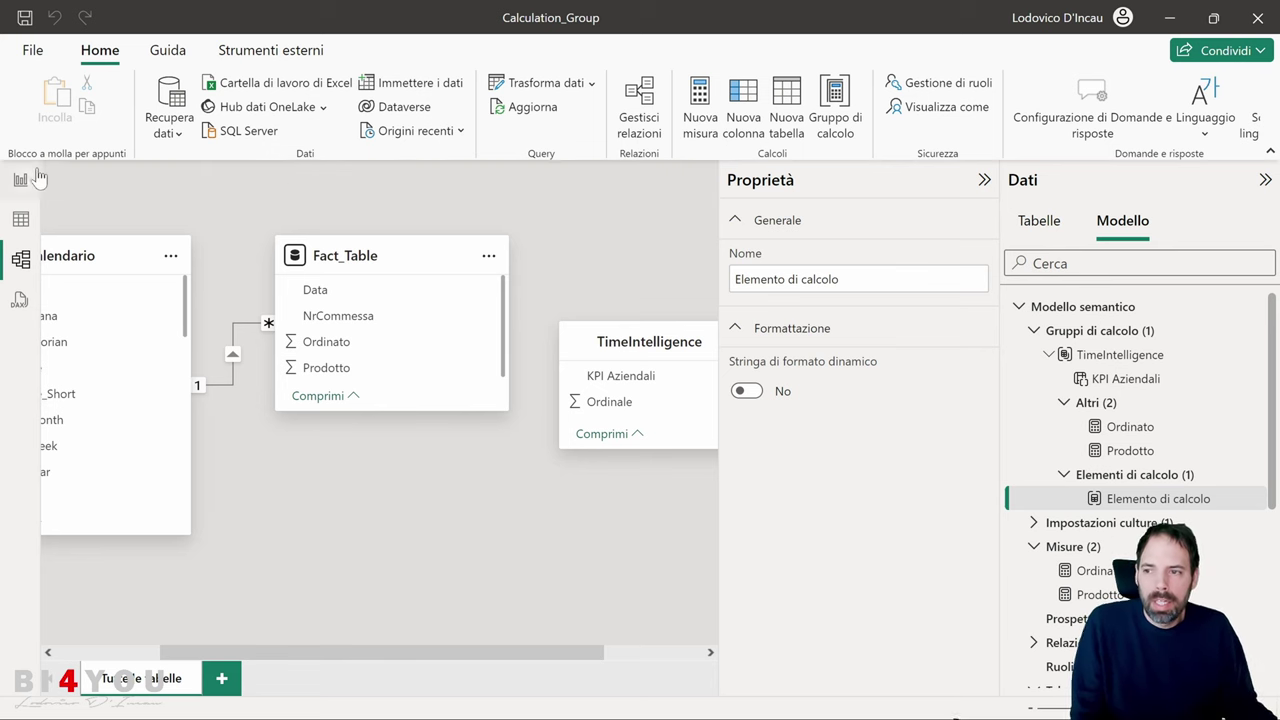
scroll(928, 612, "down", 1)
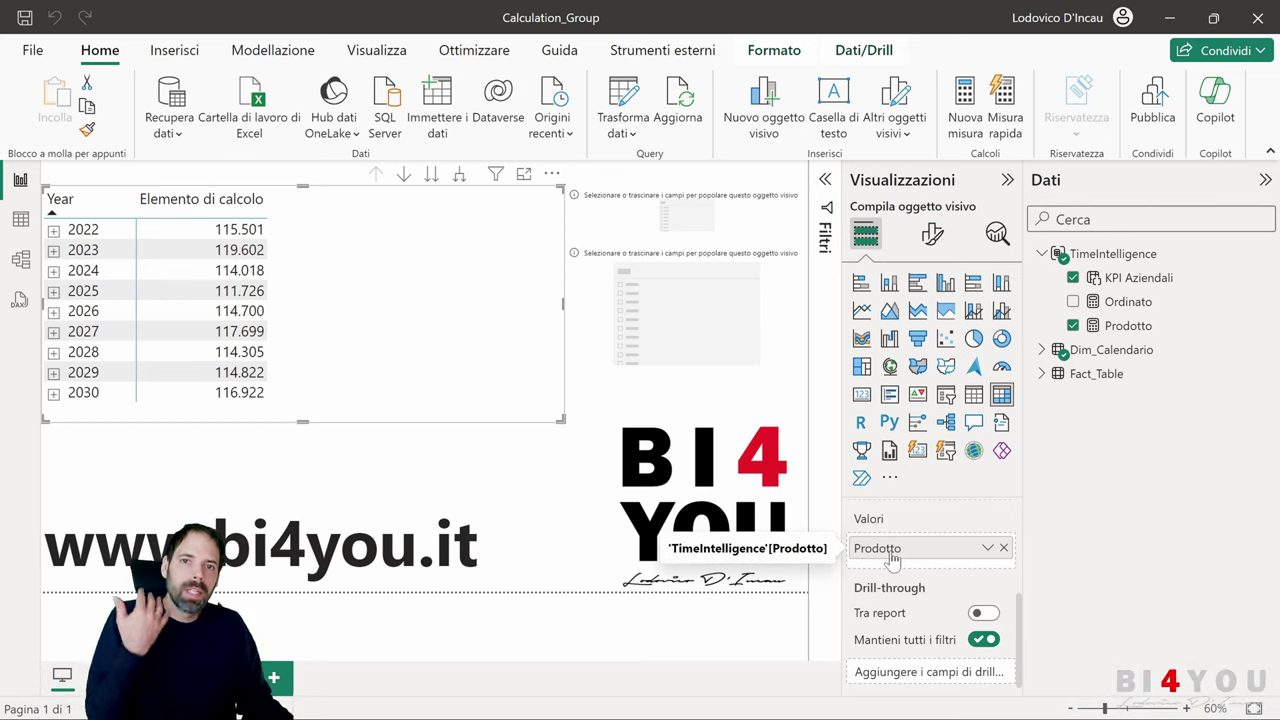
left_click(20, 259)
- Select the Elemento di calcolo item and collapse the properties pane
left_click(1122, 506)
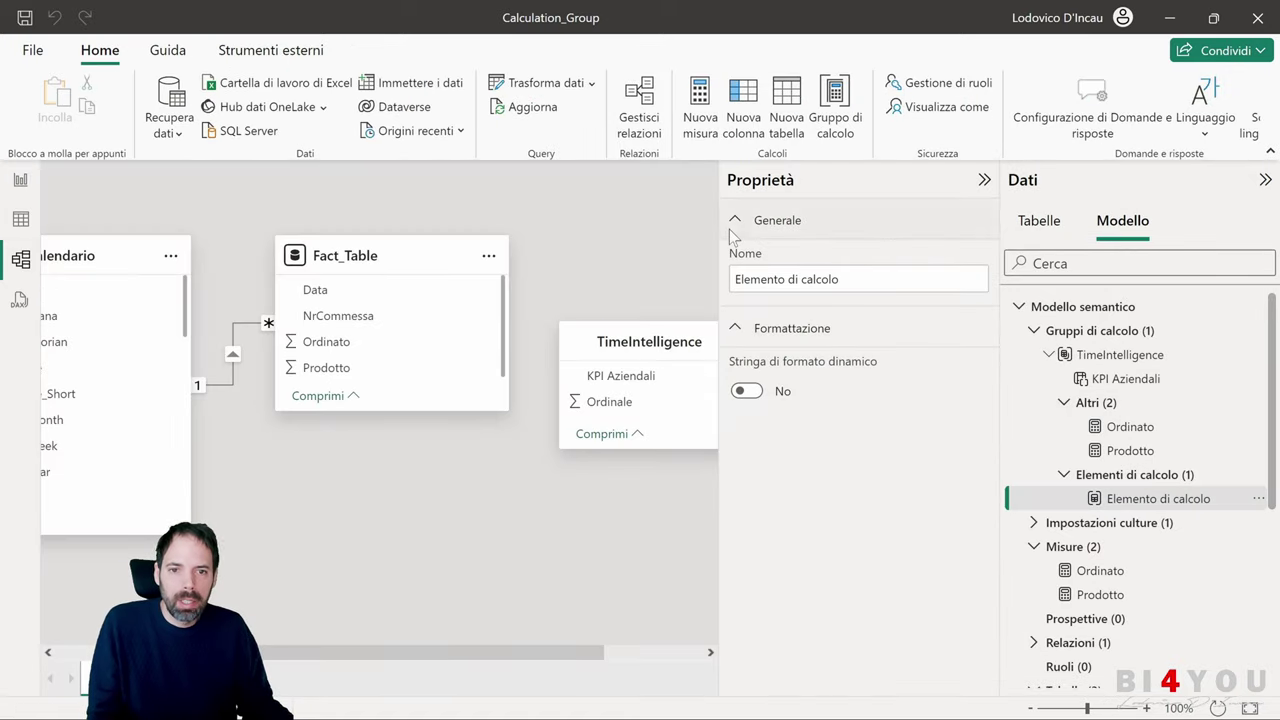
left_click(1132, 451)
left_click(1065, 500)
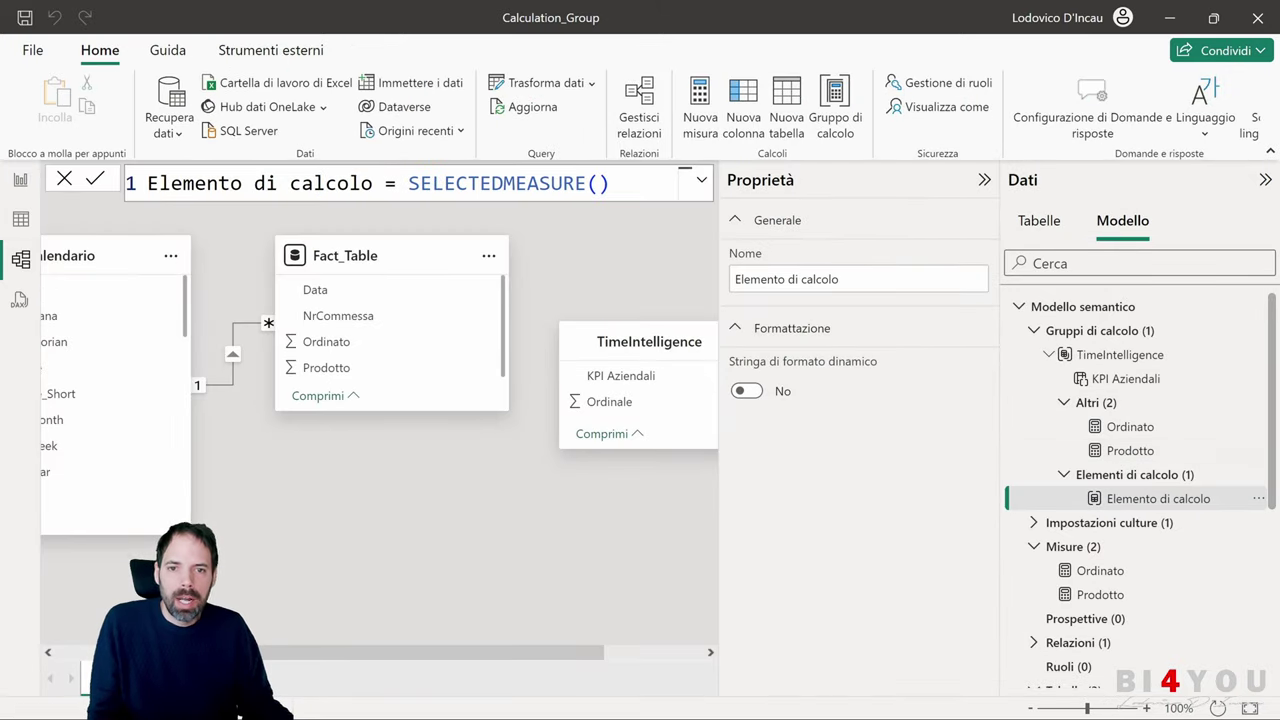
left_click(984, 181)
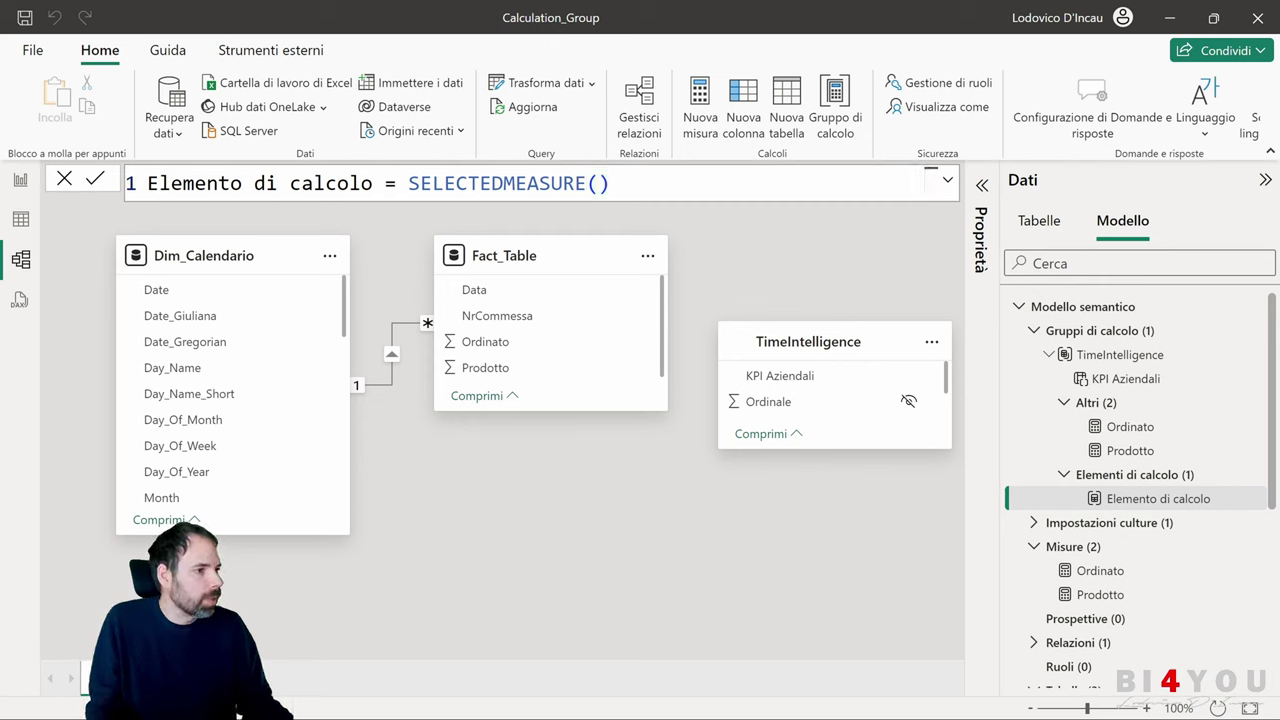
key("Up")
- Replace the item's formula with the YOY DAX (CY minus SAMEPERIODLASTYEAR PY) and commit it
left_click(1141, 499)
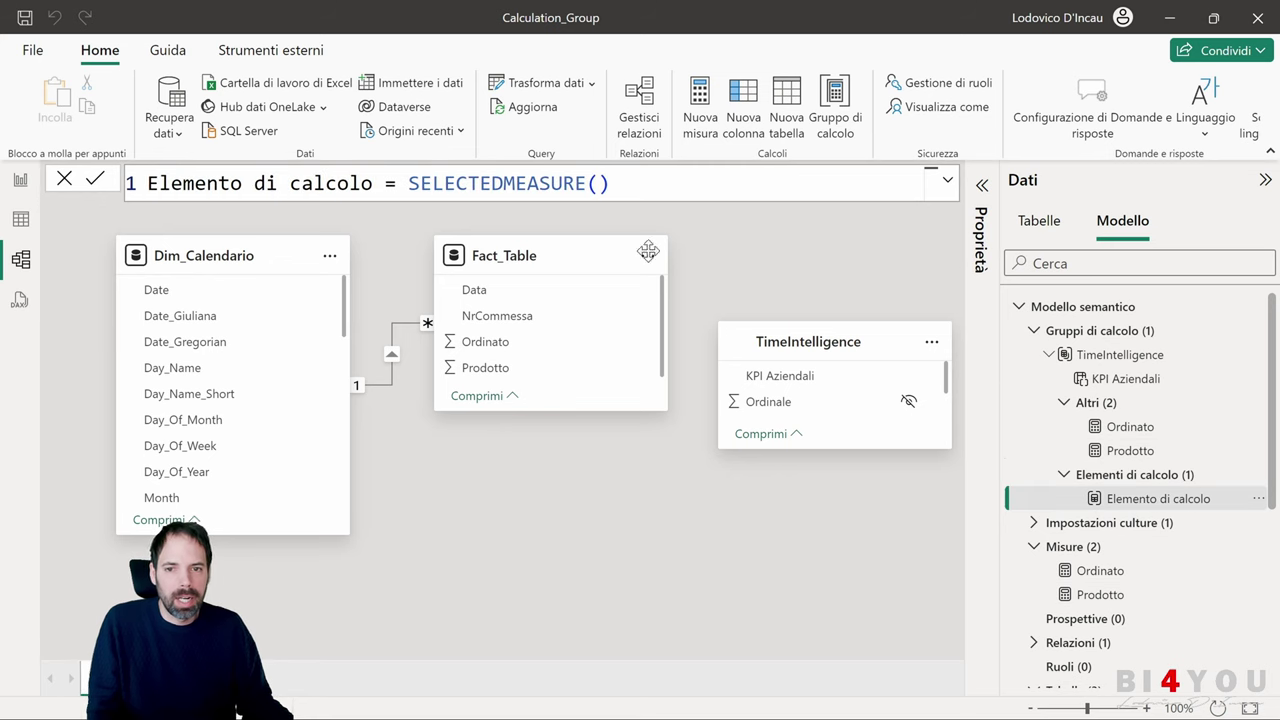
key("ctrl+a")
type("YOY =     VAR CY = SELECTEDMEASURE()     VAR PY = CALCULATE( SELECTEDMEASURE(), SAMEPERIODLASTYEAR(Dim_Calendario[Date]) ) Return     CY-PY")
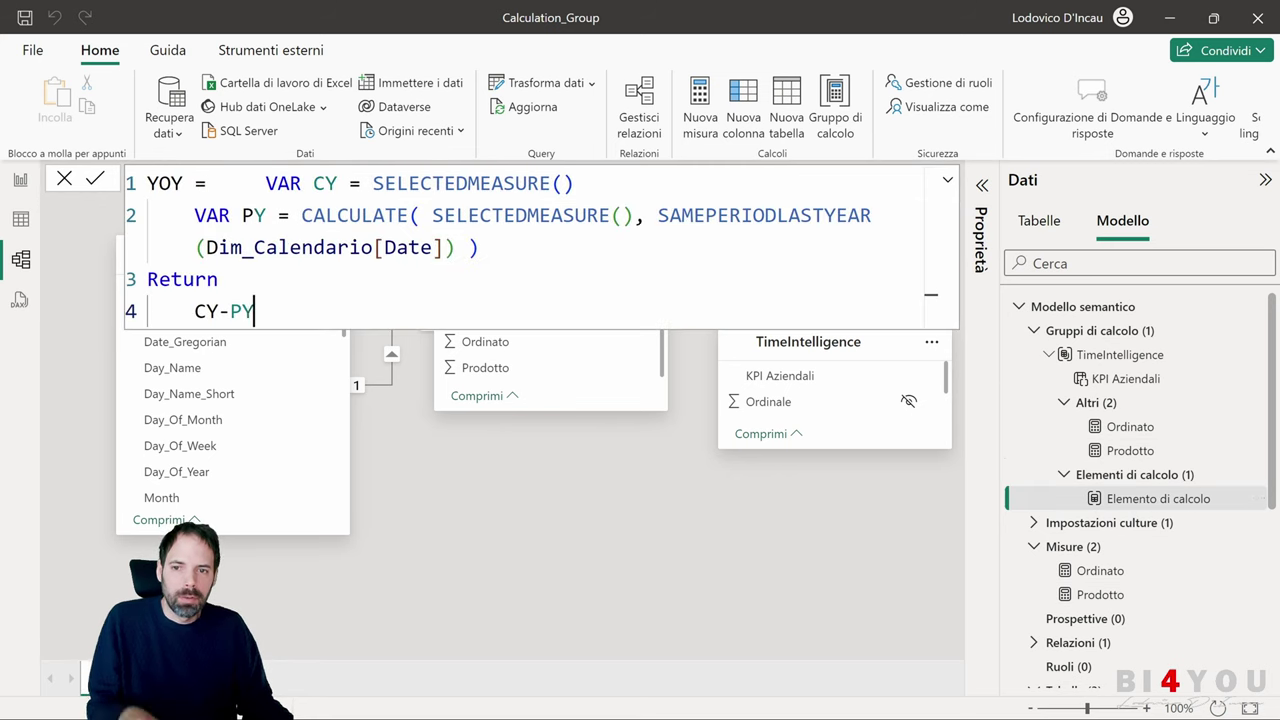
key("Up")
key("Up")
key("Up")
key("Up")
key("Left")
key("BackSpace")
key("BackSpace")
key("BackSpace")
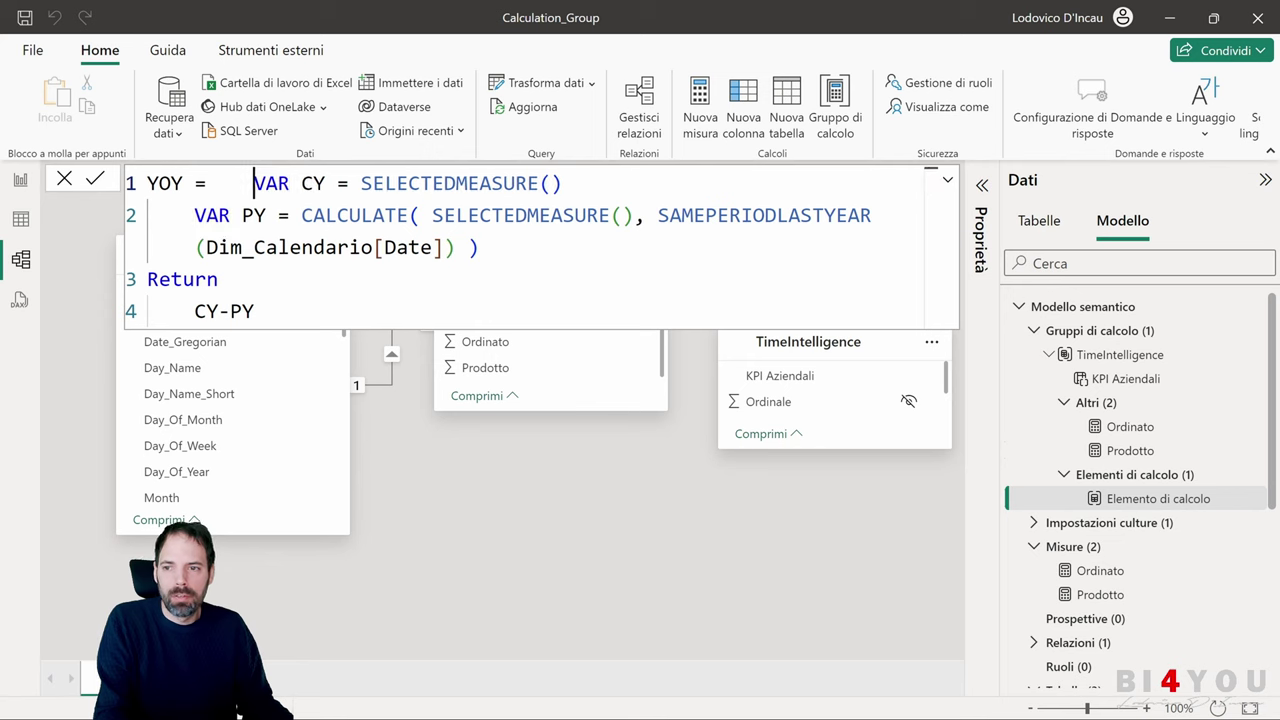
key("BackSpace")
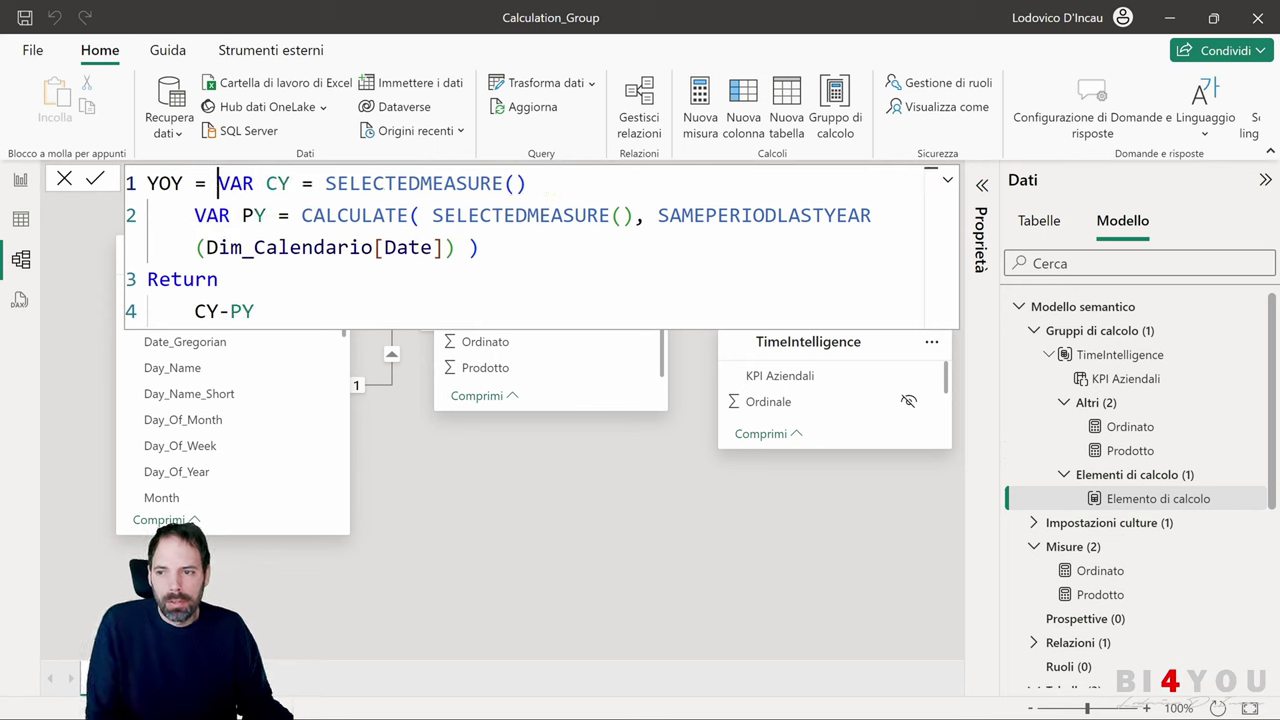
left_click_drag(183, 184, 125, 190)
left_click(95, 178)
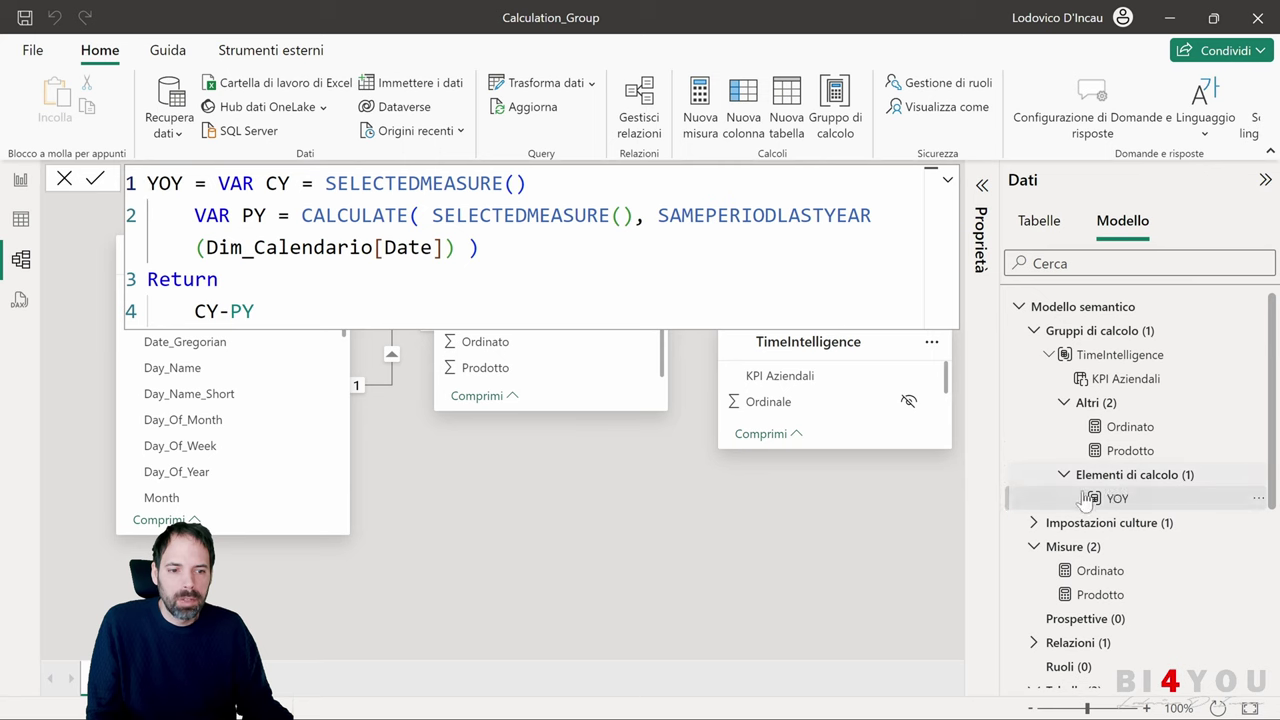
- Review SELECTEDMEASURE() and the PY CALCULATE with SAMEPERIODLASTYEAR(Dim_Calendario[Date])
left_click(1120, 499)
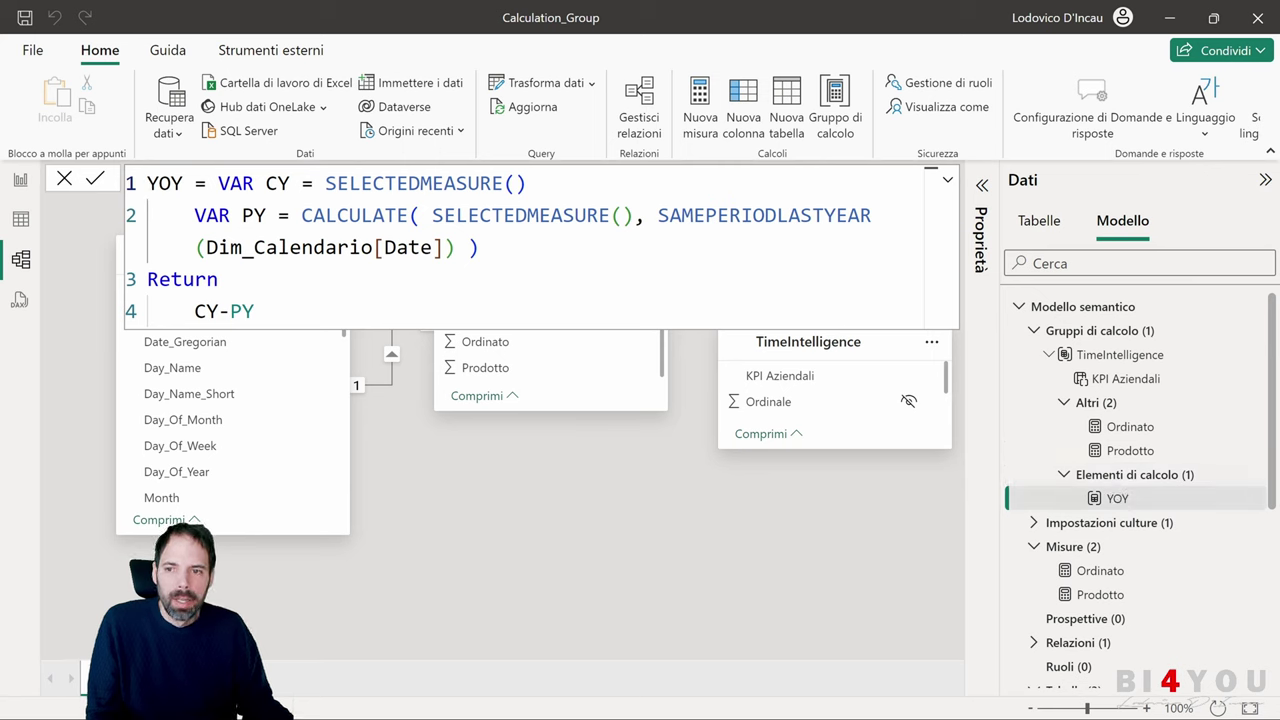
left_click_drag(325, 183, 527, 183)
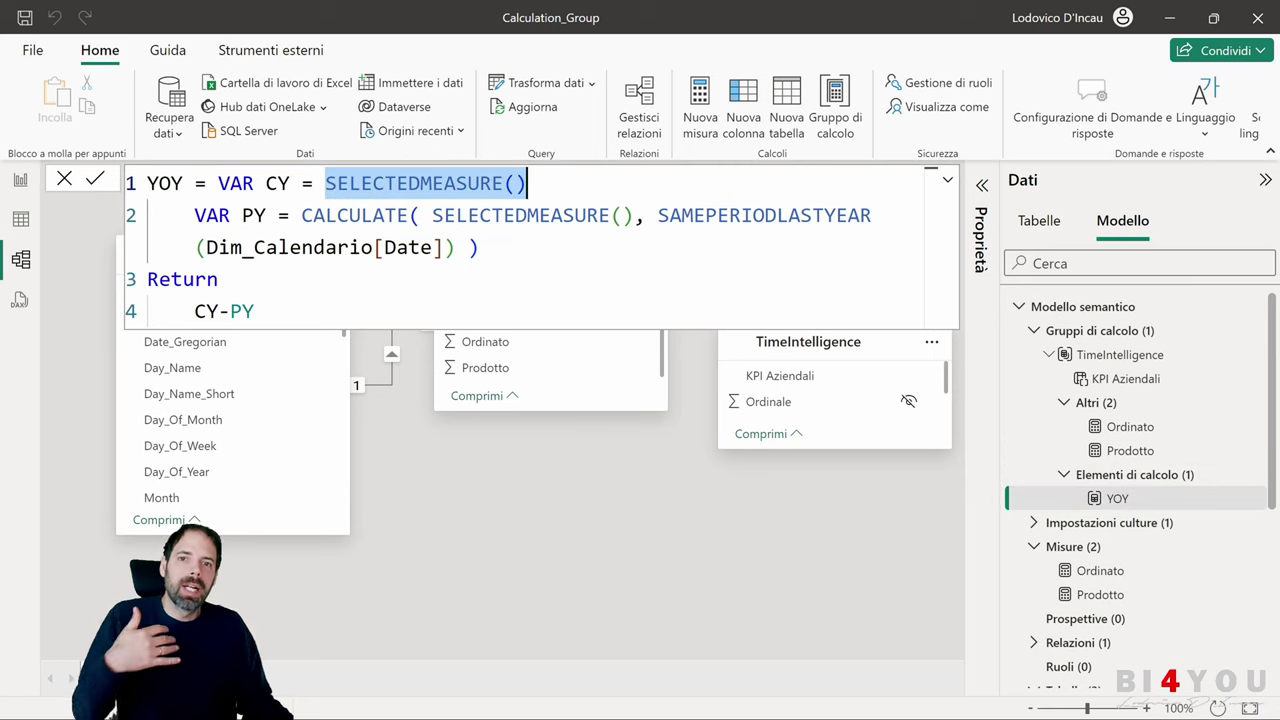
left_click_drag(266, 183, 634, 215)
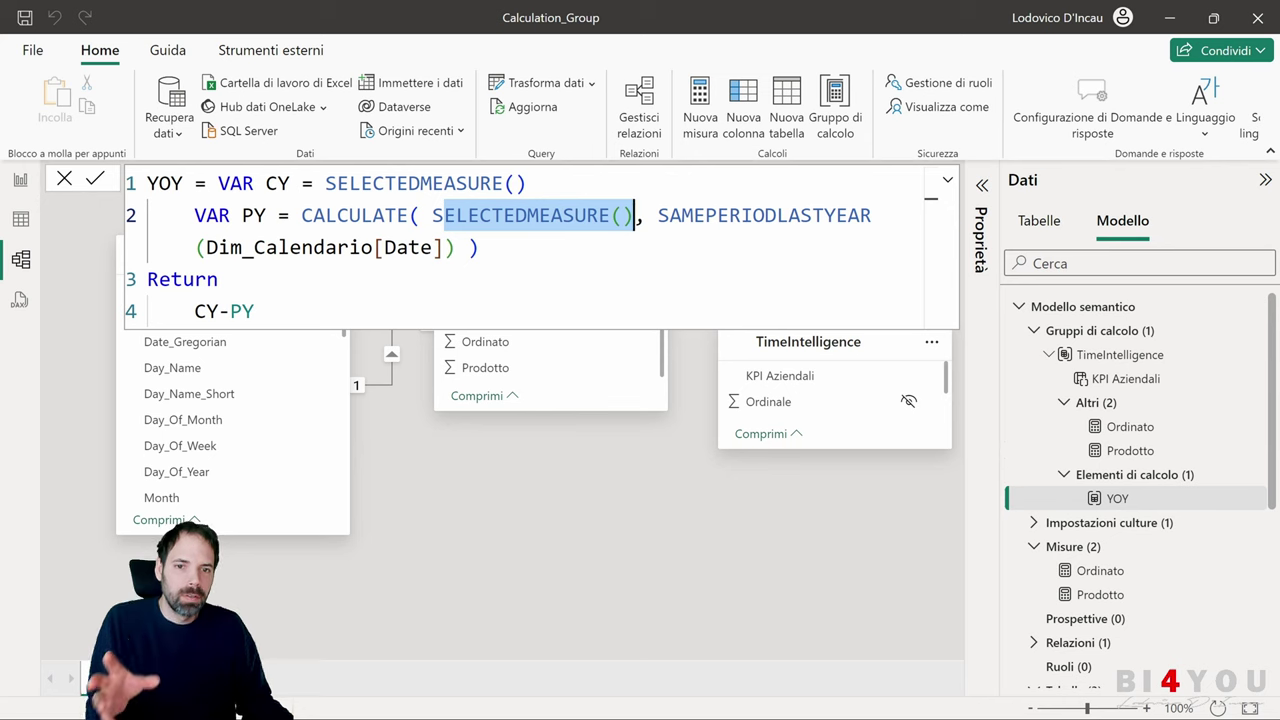
left_click_drag(658, 215, 872, 215)
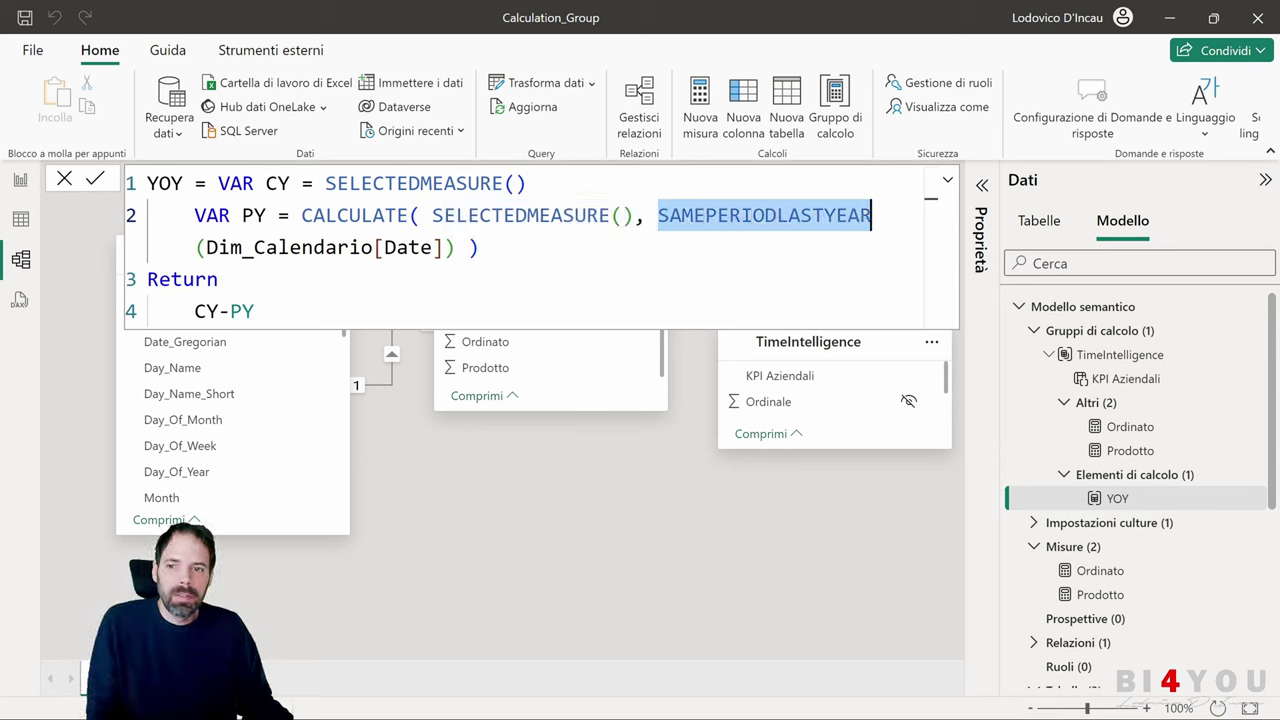
key("Right")
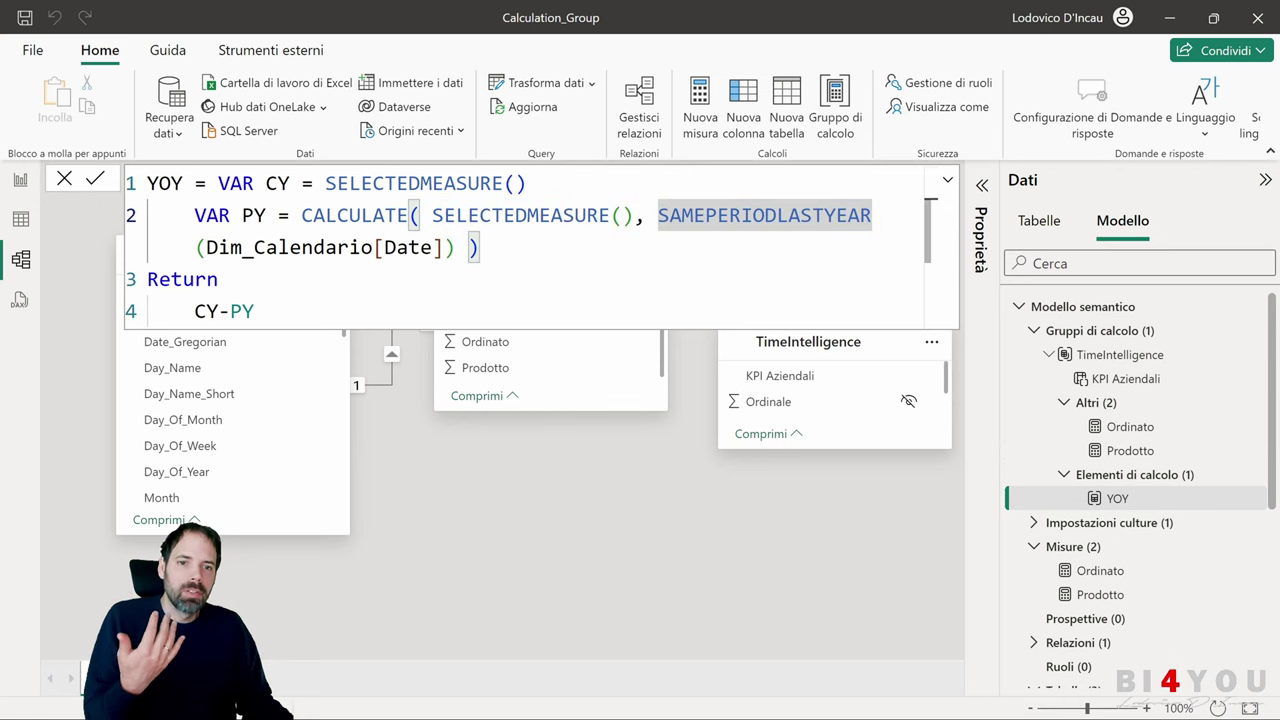
key("Right")
key("shift+Right")
key("shift+Right")
key("shift+Right")
key("shift+Right")
key("shift+Right")
key("shift+Right")
key("shift+Right")
key("shift+Right")
key("shift+Right")
key("shift+Right")
key("shift+Right")
key("shift+Right")
key("shift+Right")
key("shift+Right")
key("shift+Right")
key("shift+Right")
key("shift+Right")
key("shift+Right")
key("shift+Right")
key("shift+Right")
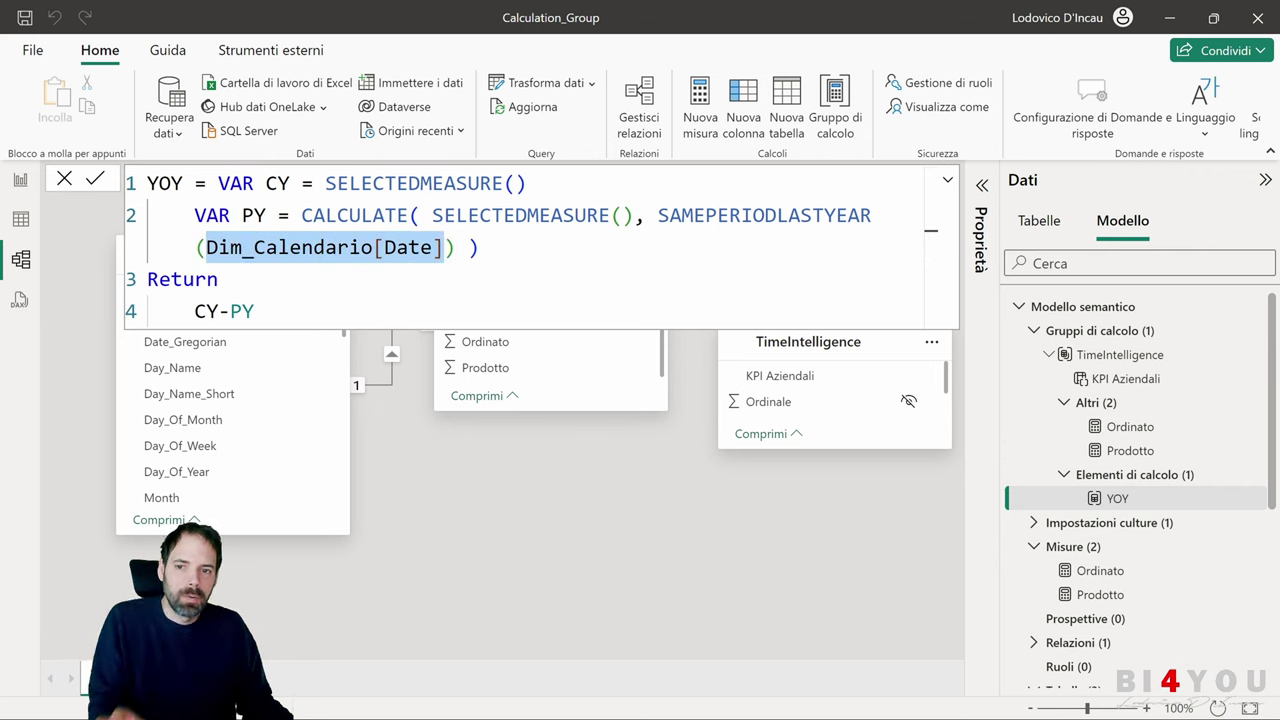
key("shift+alt+Right")
key("shift+alt+Right")
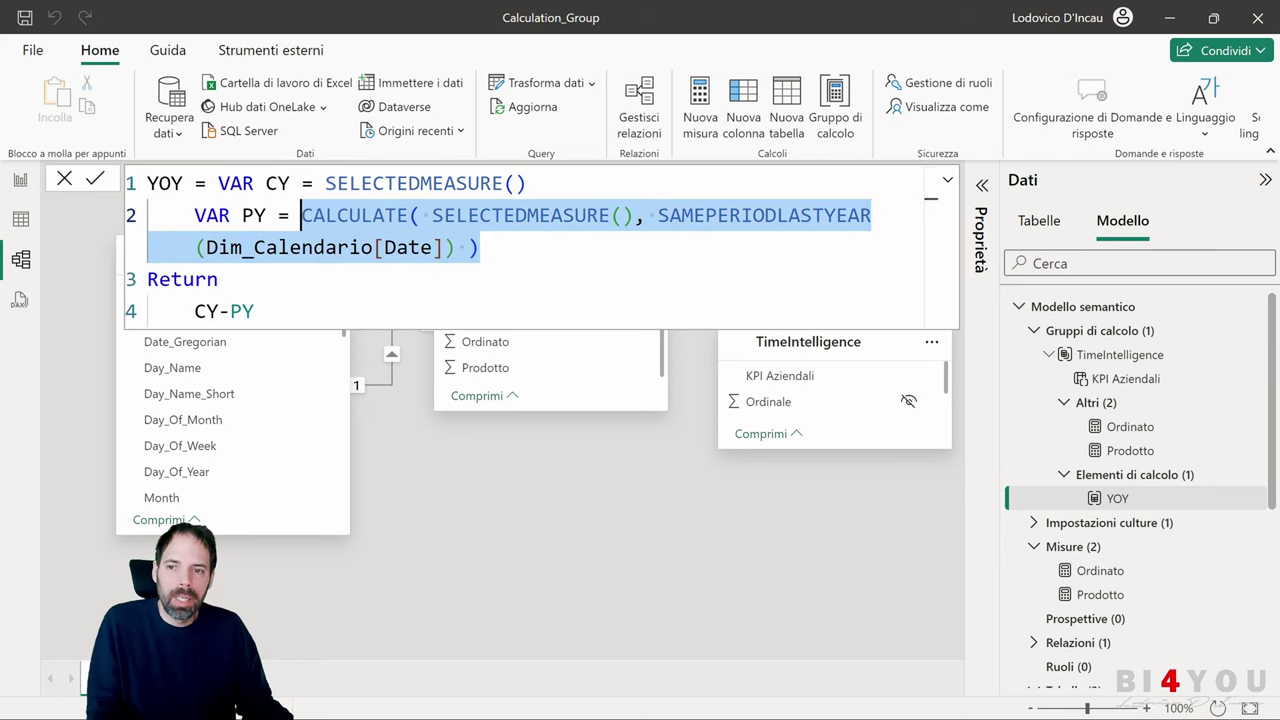
- Highlight the CY variable, the Return keyword and the CY-PY result line
left_click(265, 183)
key("shift+Right")
key("shift+Right")
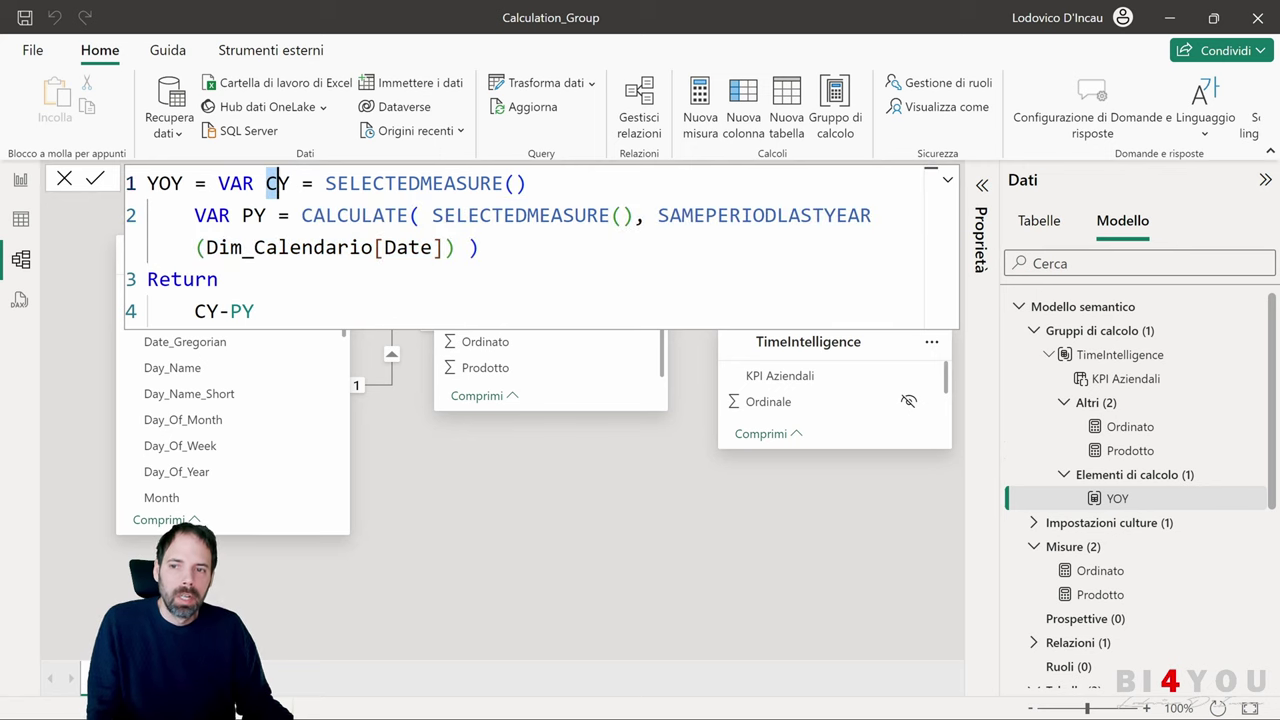
key("Down")
key("Down")
key("Down")
key("ctrl+shift+Left")
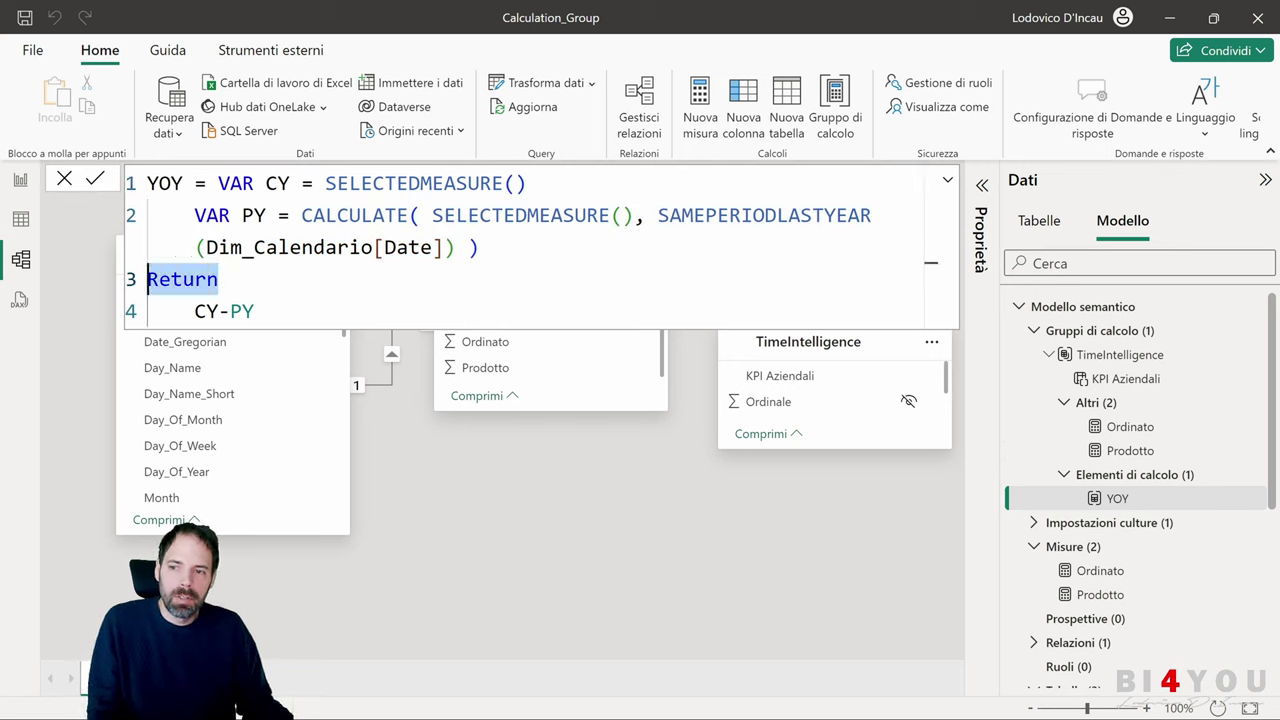
key("Down")
key("shift+Right")
key("shift+Right")
key("End")
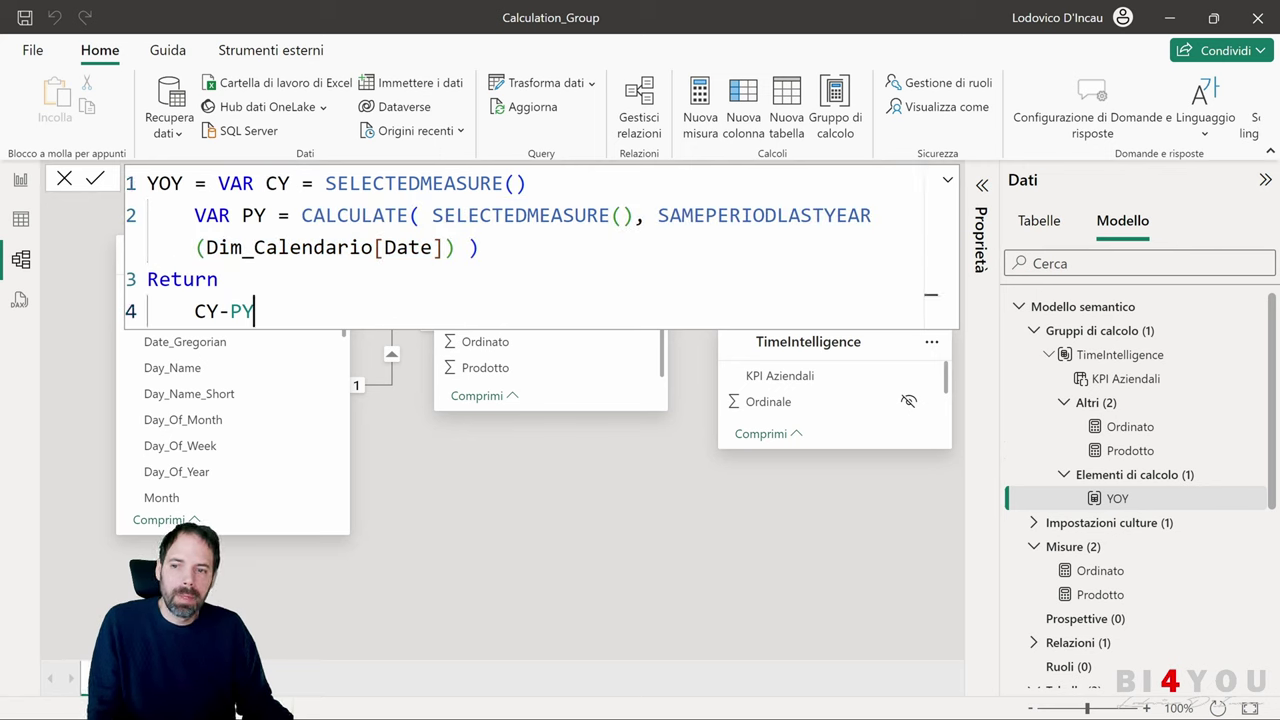
key("shift+Left")
key("shift+Left")
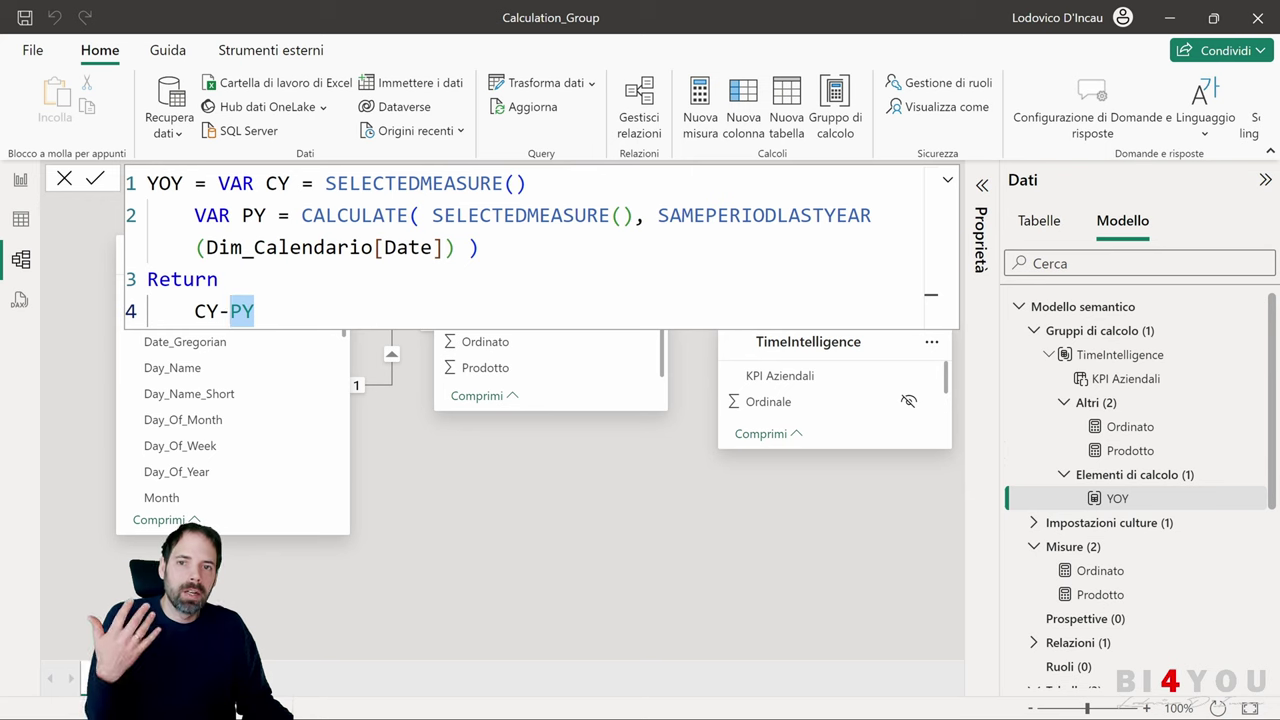
key("Up")
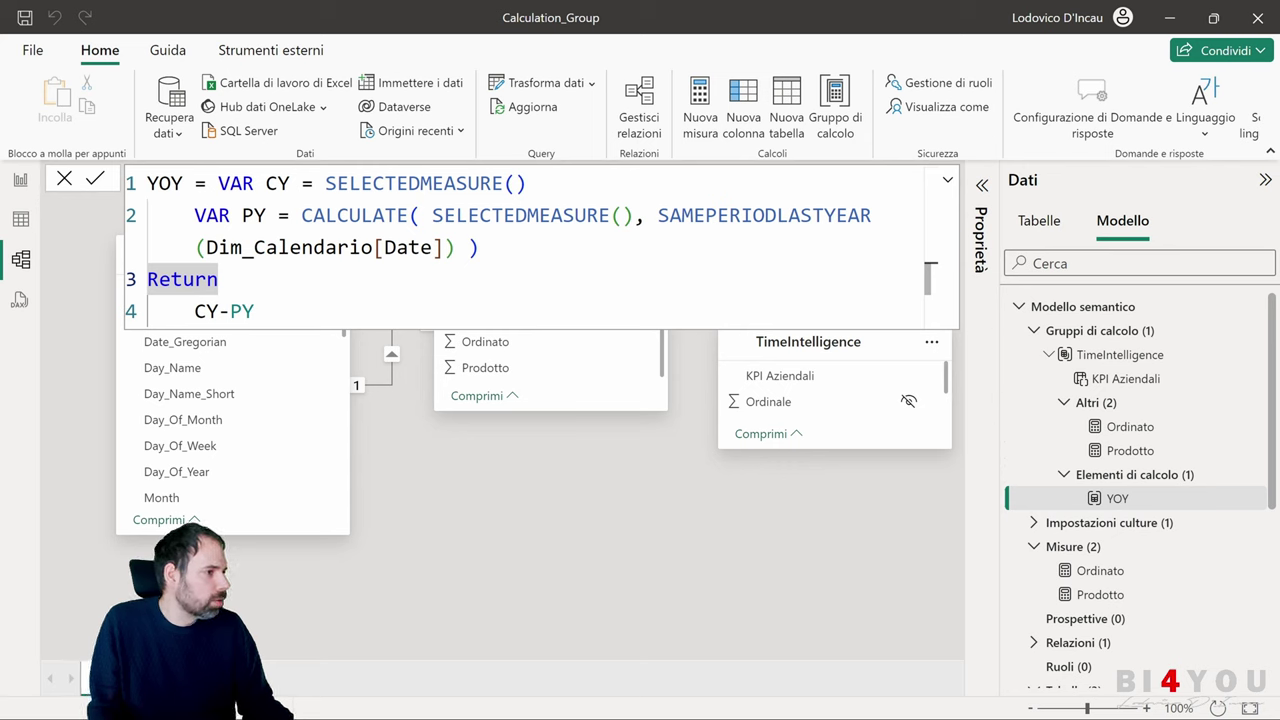
- Add calculation item MTD = CALCULATE(SELECTEDMEASURE(), DATESMTD(Dim_Calendario[Date]))
left_click(1116, 479)
right_click(1116, 484)
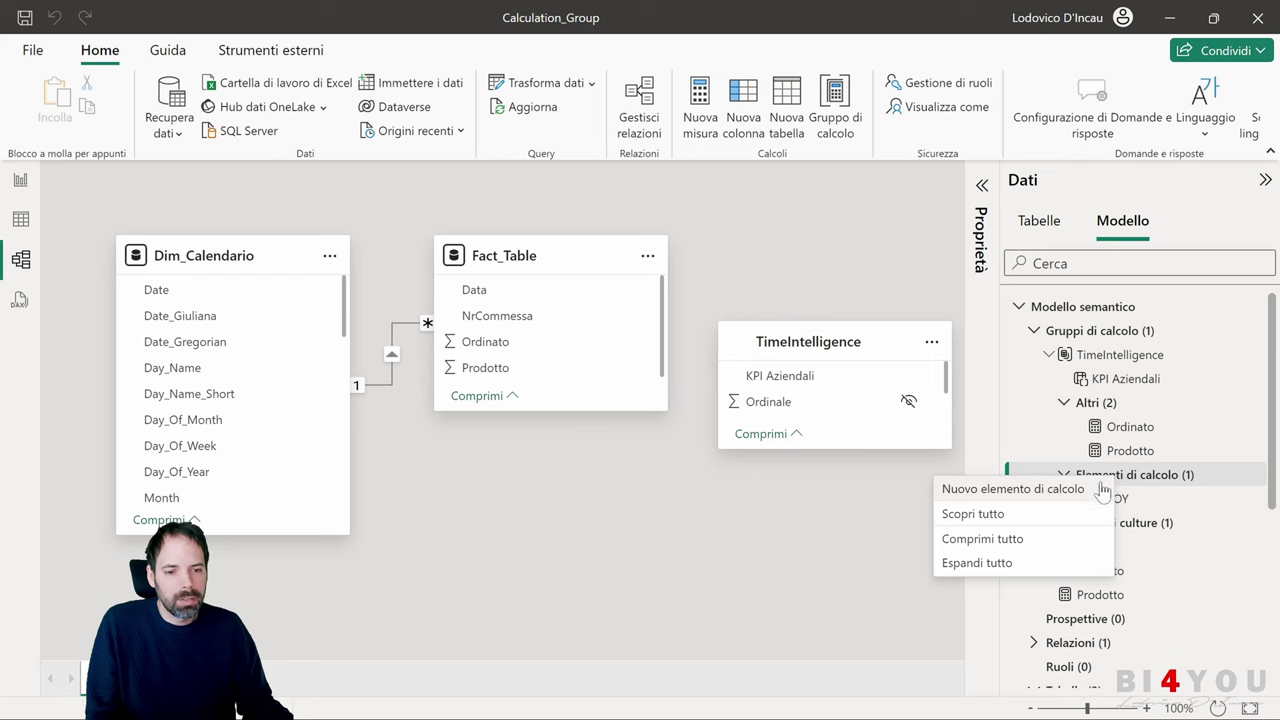
left_click(1046, 491)
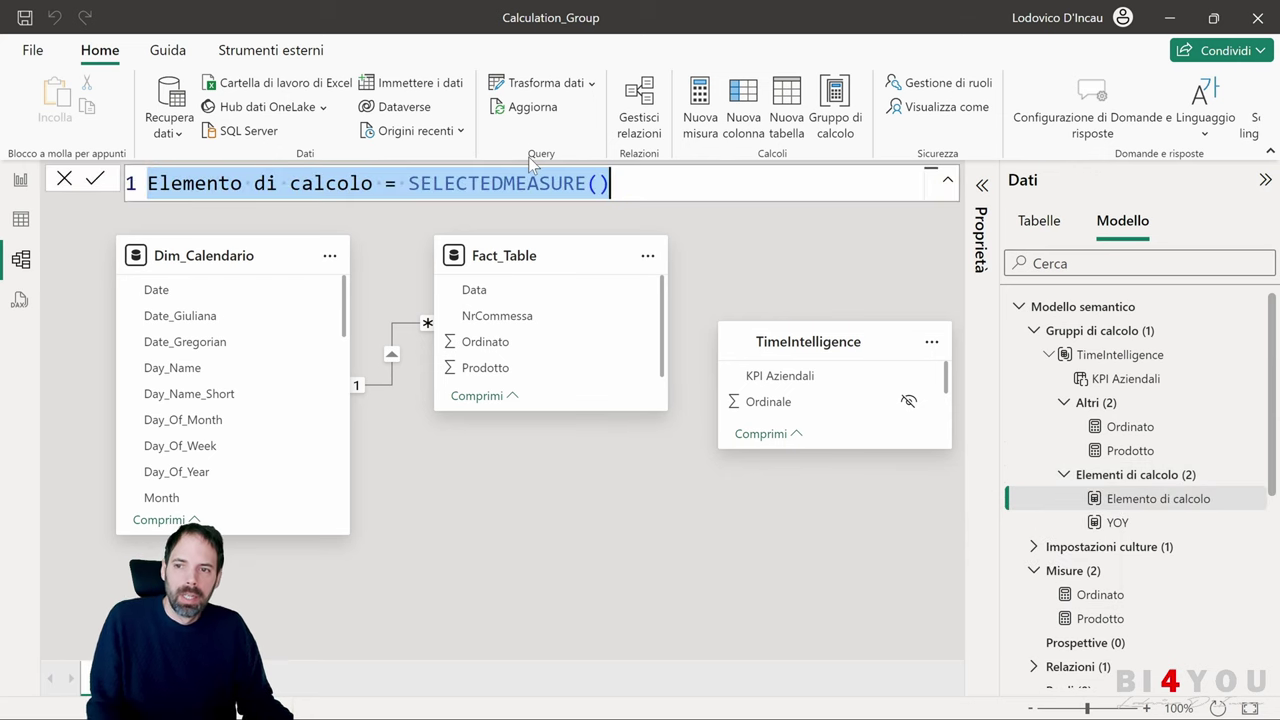
type("MTD = CALCULATE( SELECTEDMEASURE(), DATESMTD(Dim_Calendario[Date]) )")
key("Return")
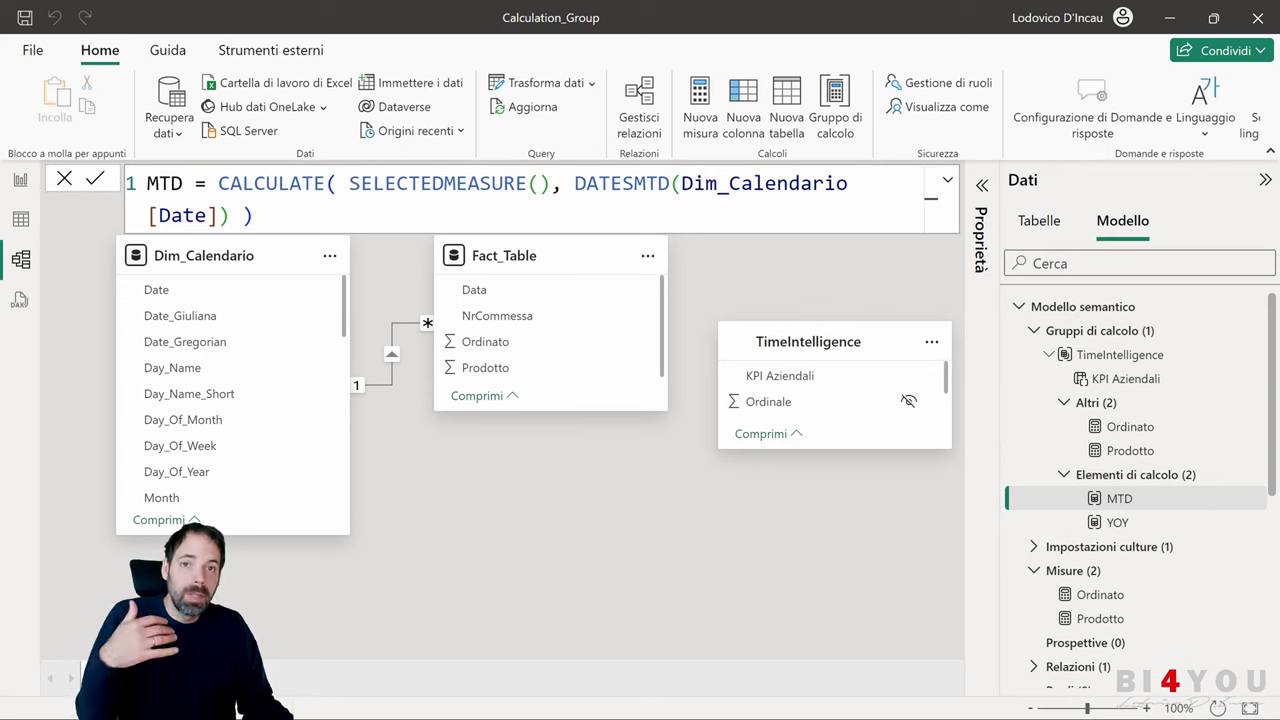
- Highlight SELECTEDMEASURE() and DATESMTD in the MTD formula
left_click_drag(552, 183, 348, 183)
left_click_drag(575, 183, 657, 183)
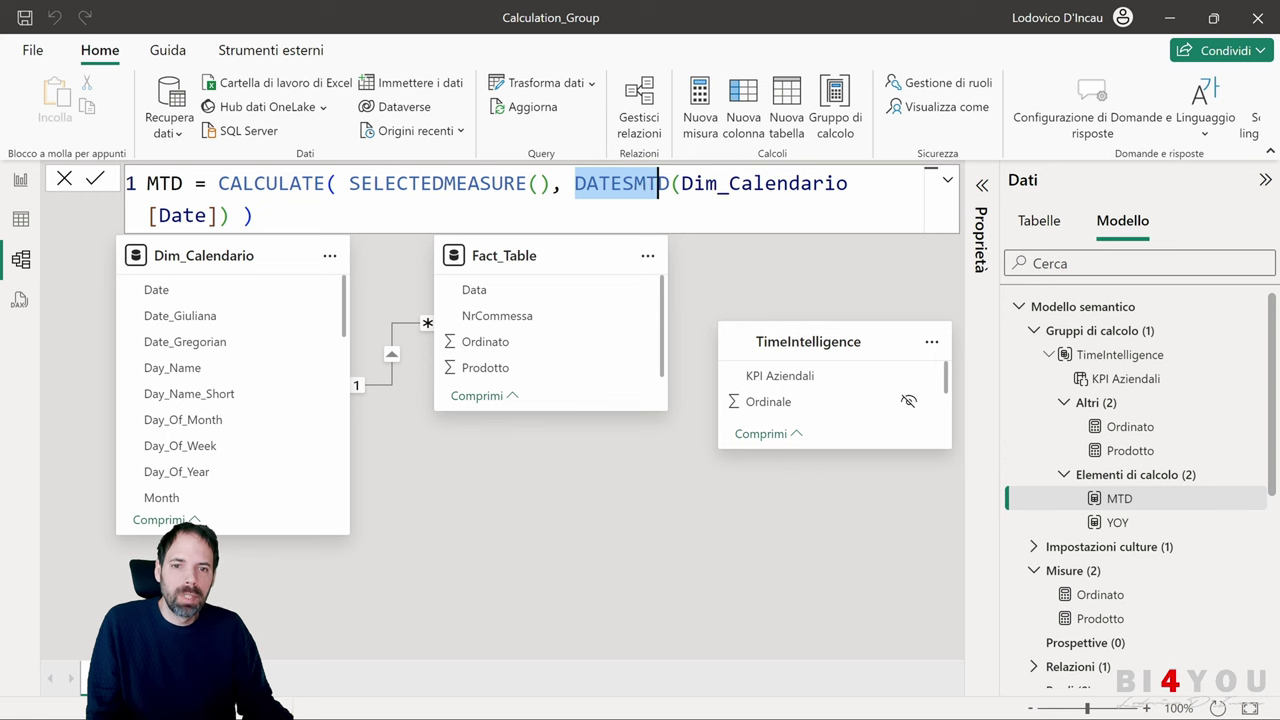
left_click(610, 215)
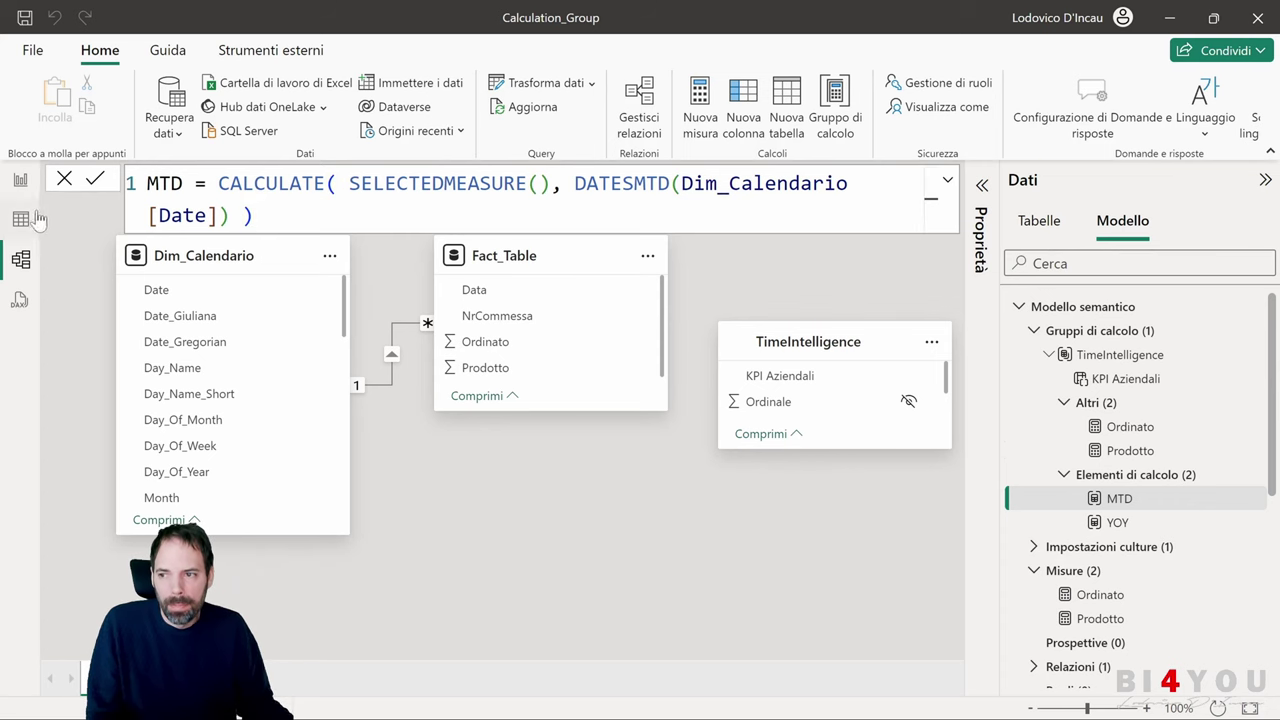
- Add a KPI Aziendali slicer and test filtering the matrix by MTD and YOY
left_click(20, 180)
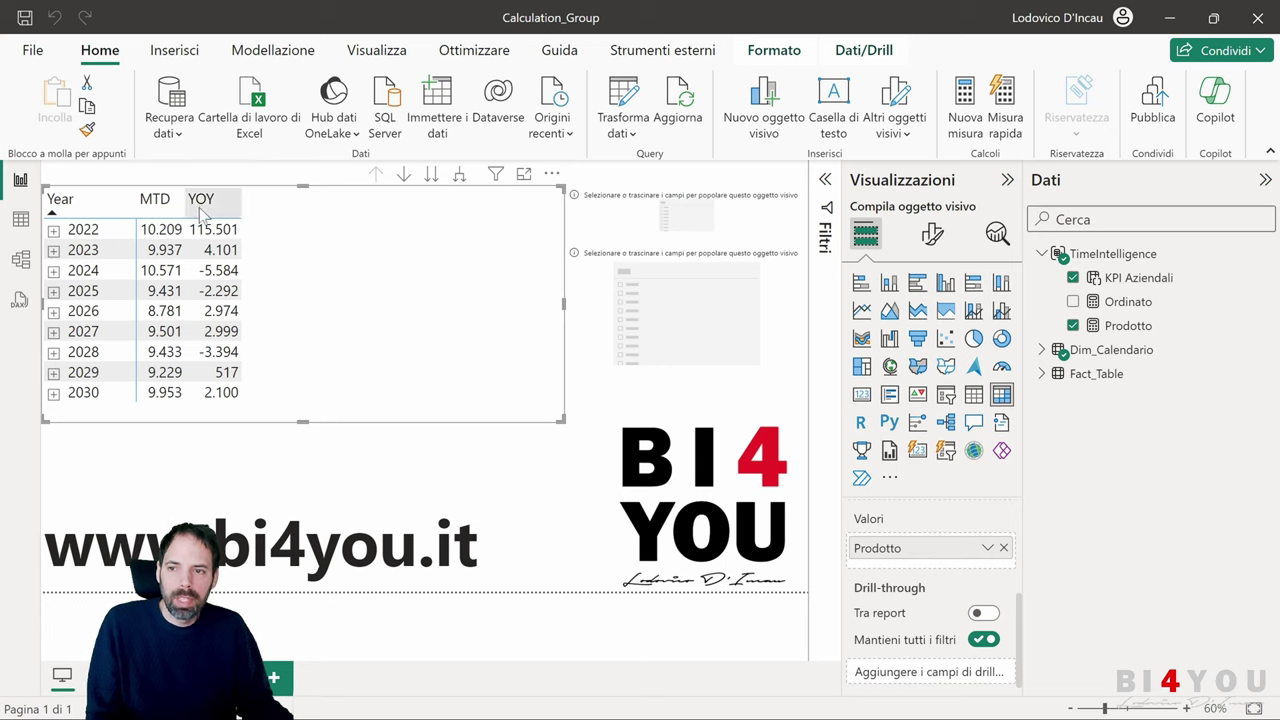
left_click(795, 318)
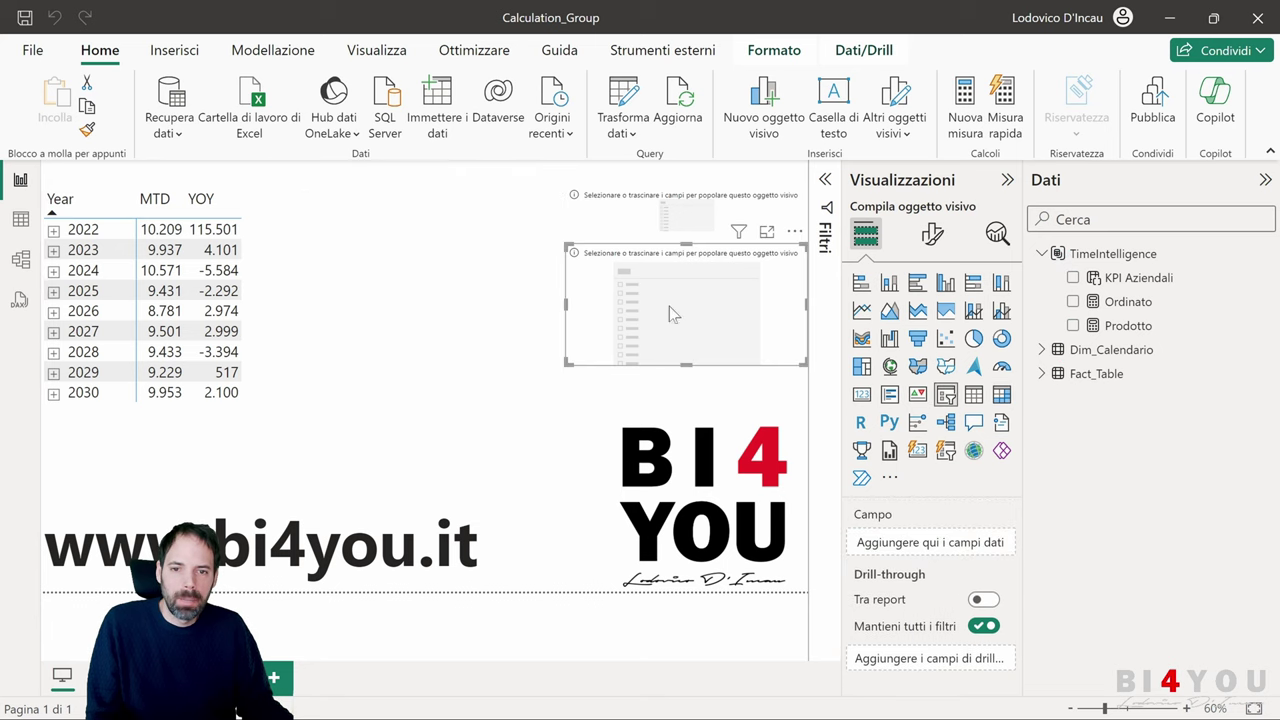
left_click_drag(1118, 278, 940, 543)
left_click(655, 291)
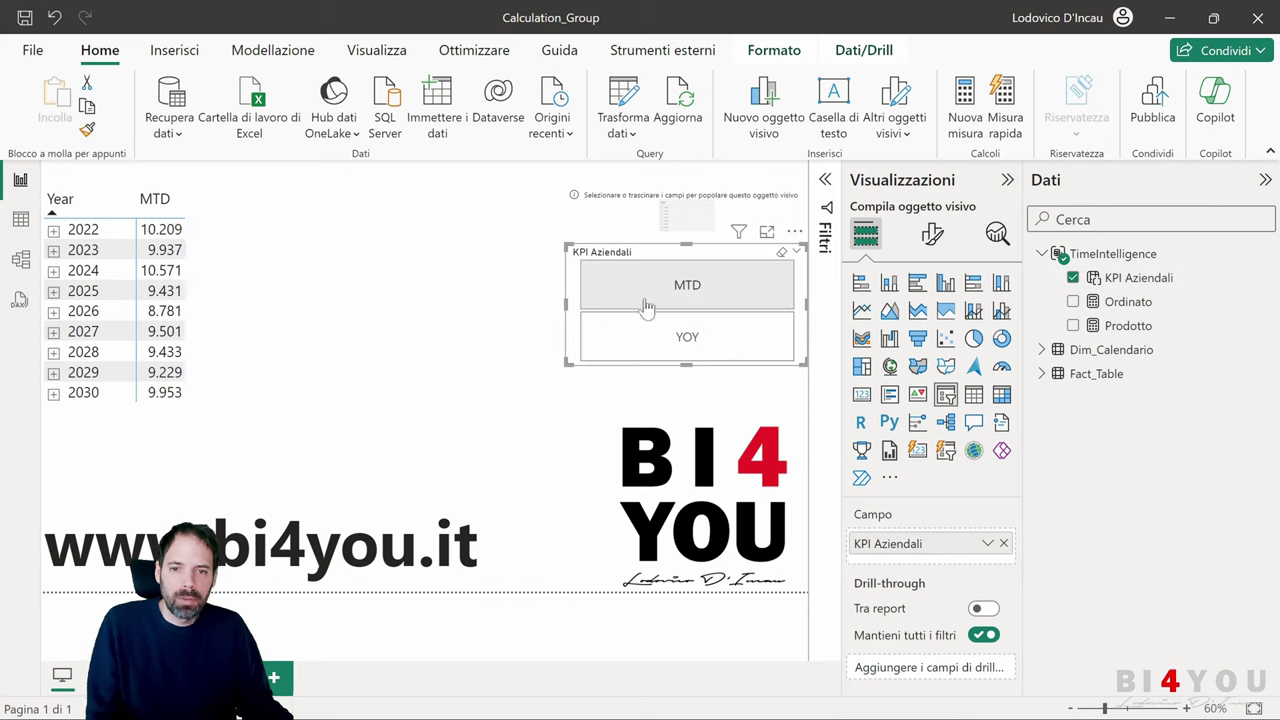
left_click(646, 340)
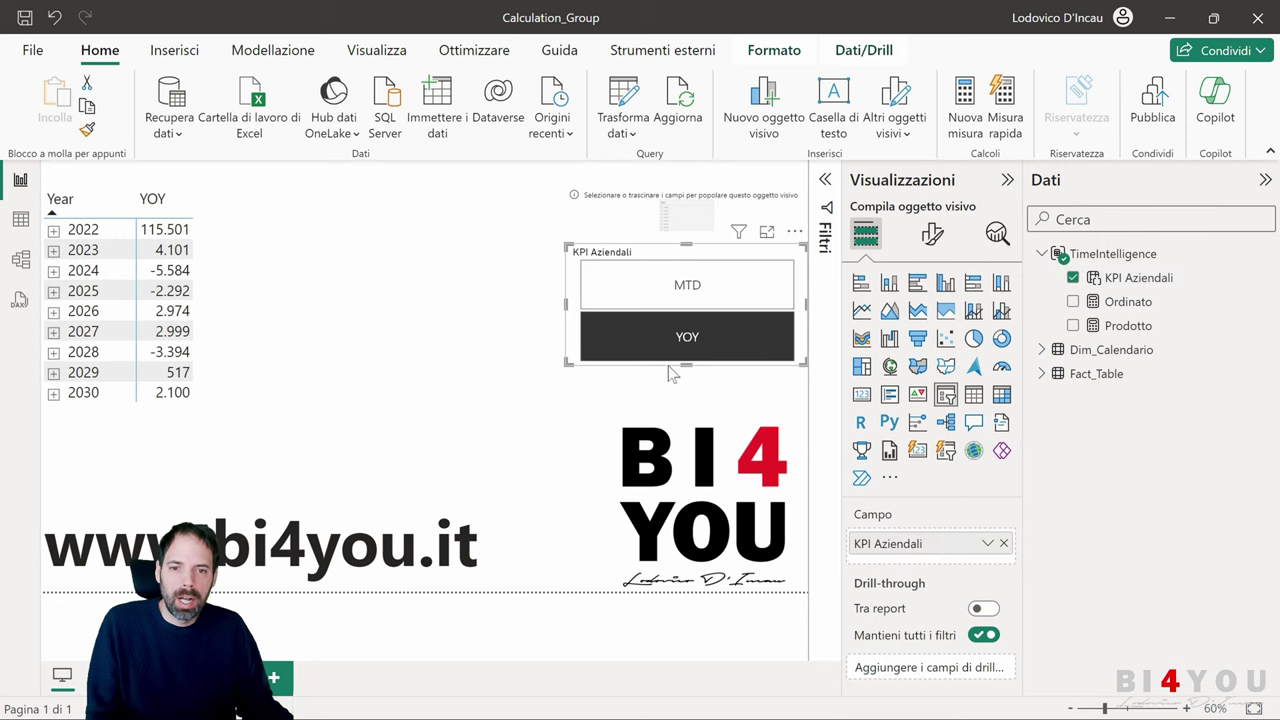
left_click(782, 256)
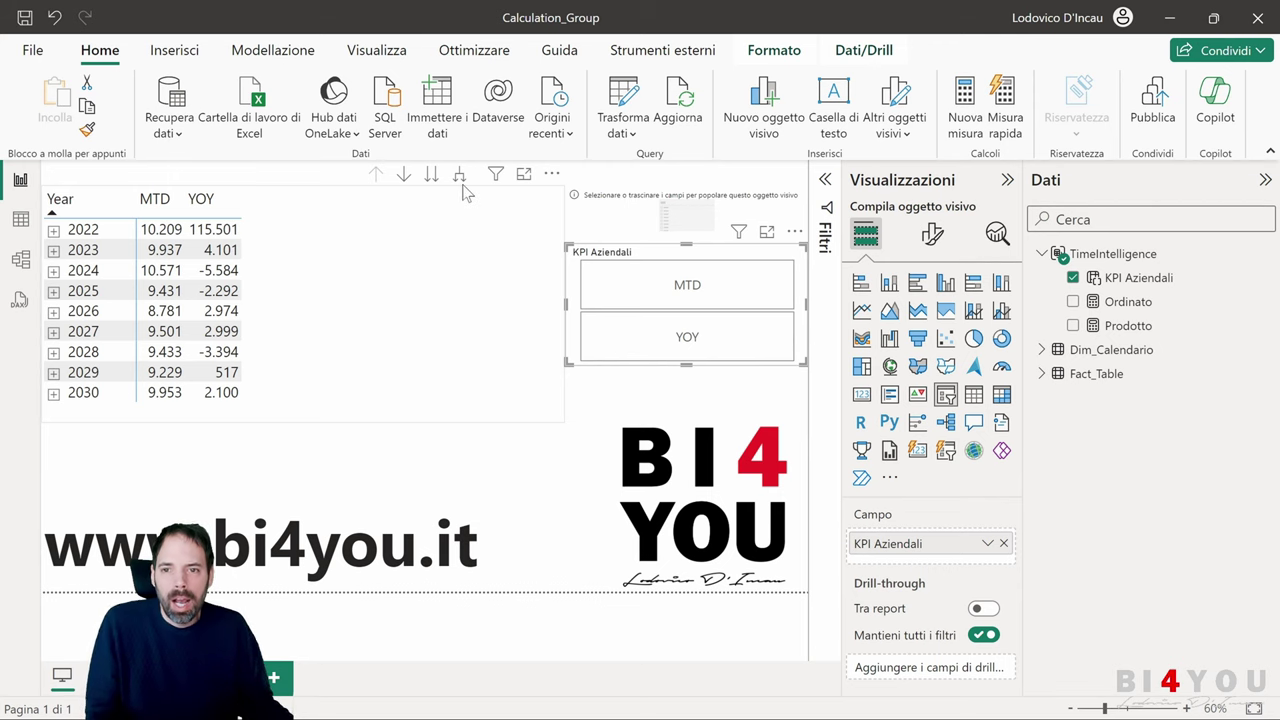
- Inspect the calculation group in Table view, then return to the report's Modellazione commands
left_click(18, 221)
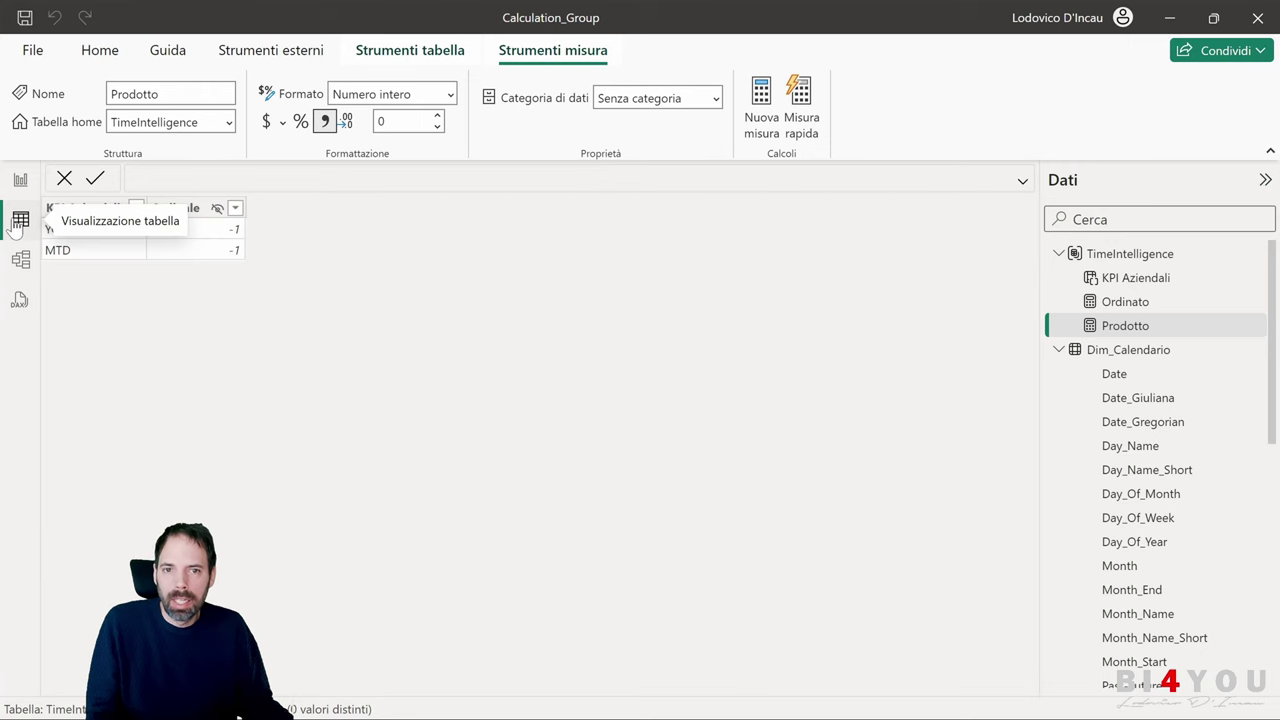
left_click(262, 50)
left_click(385, 52)
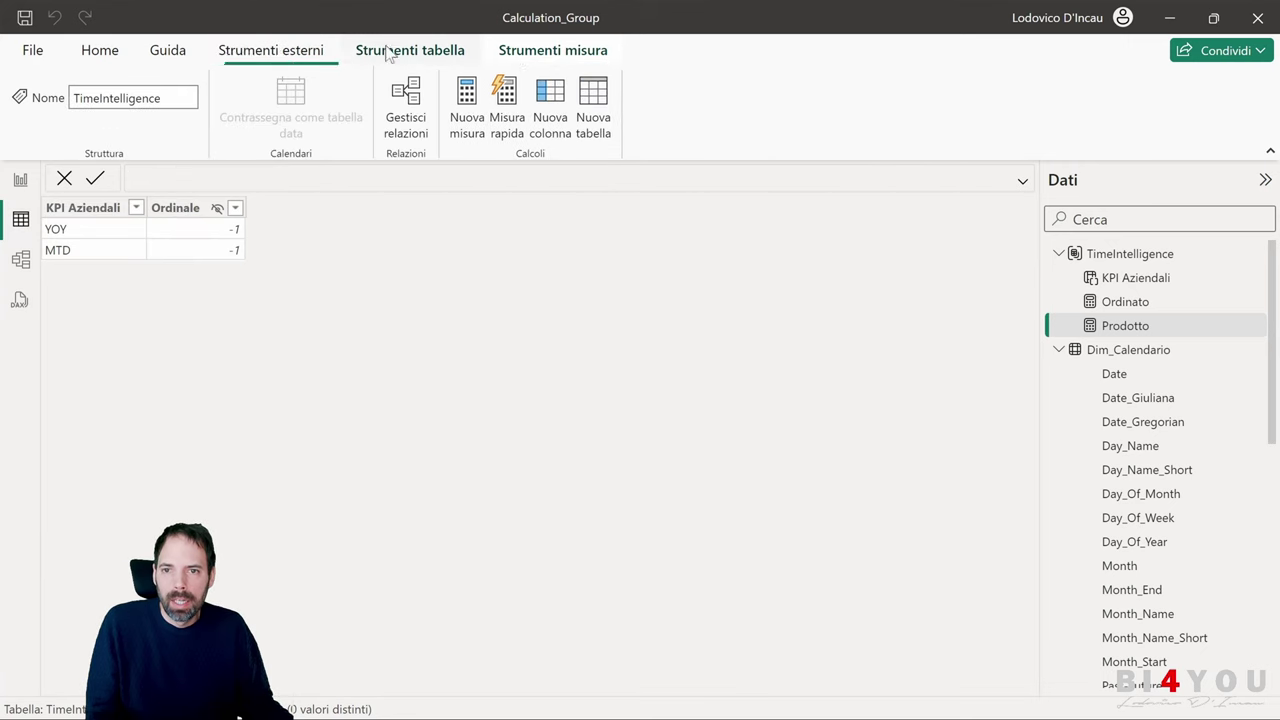
left_click(590, 50)
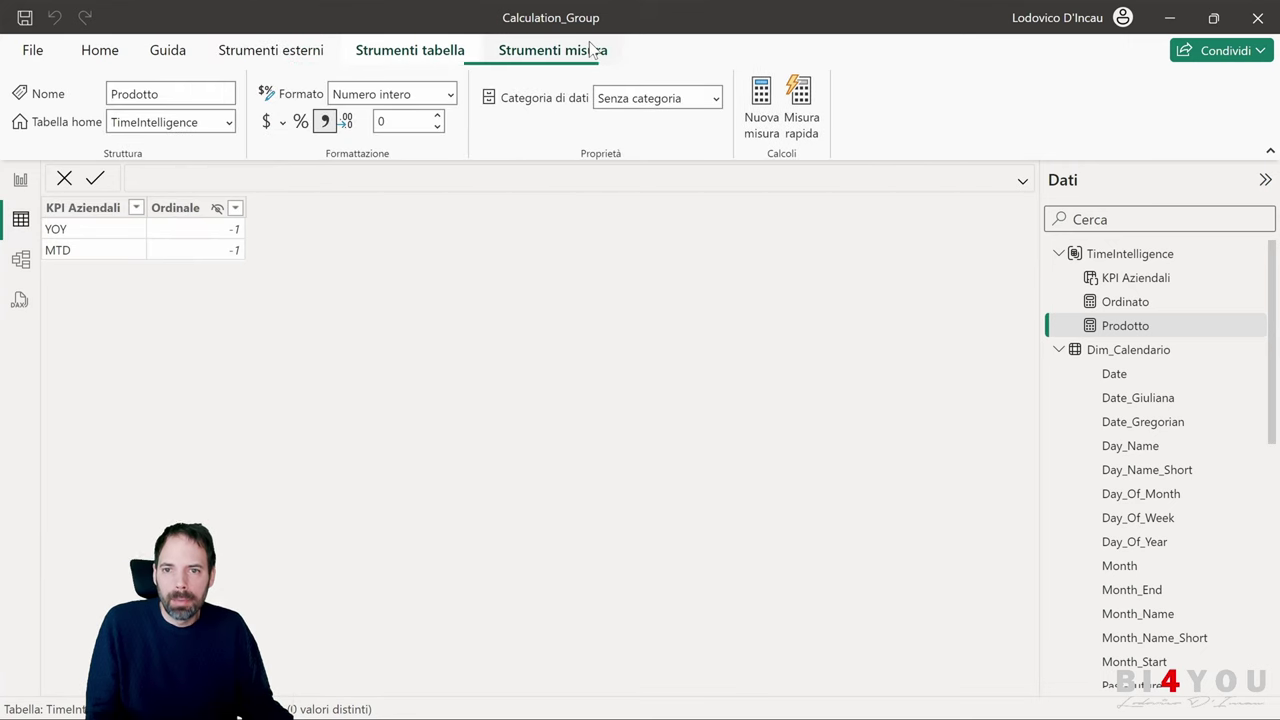
left_click(21, 180)
left_click(283, 50)
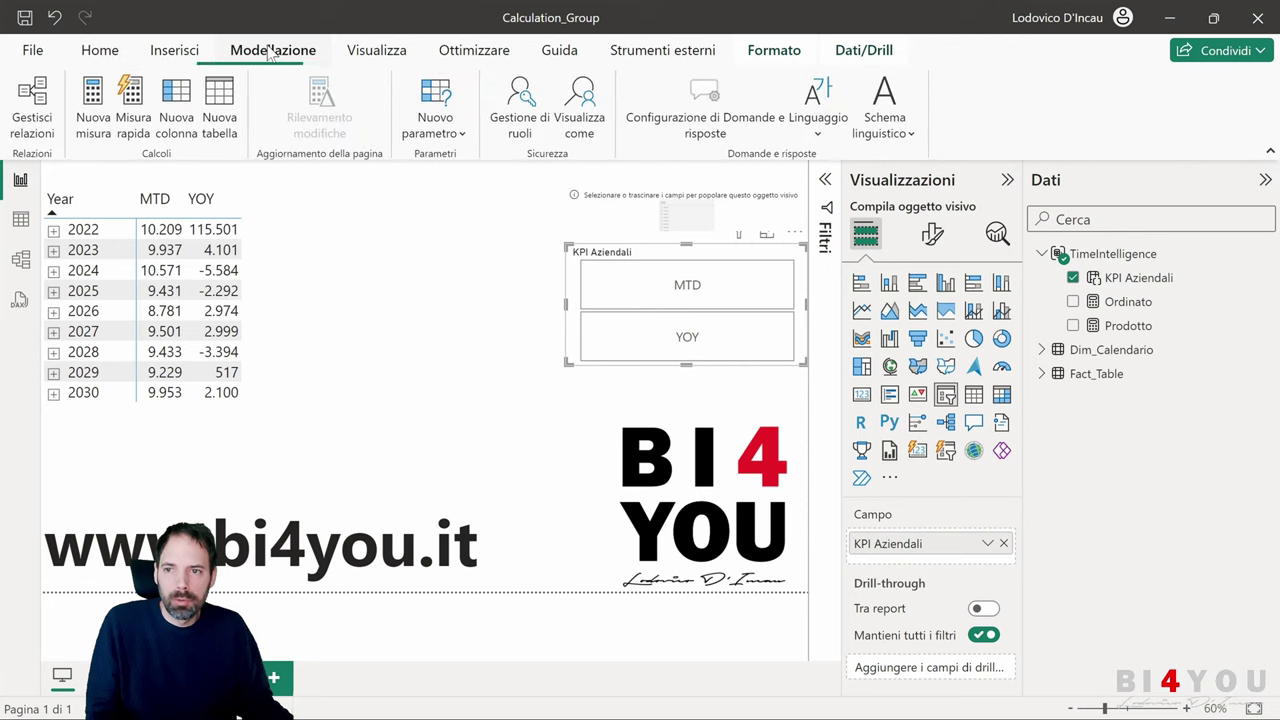
- Create a fields parameter named 'Switch Misure' containing the Ordinato and Prodotto measures
left_click(455, 138)
left_click(434, 200)
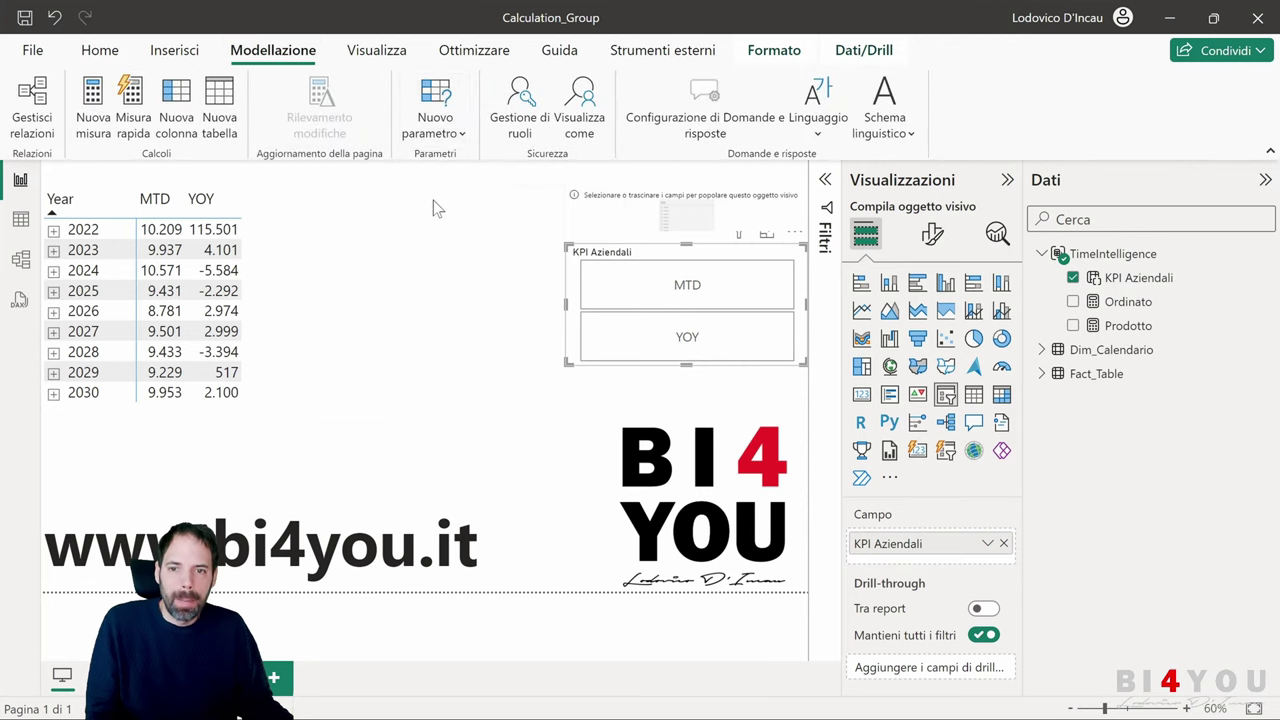
left_click(667, 351)
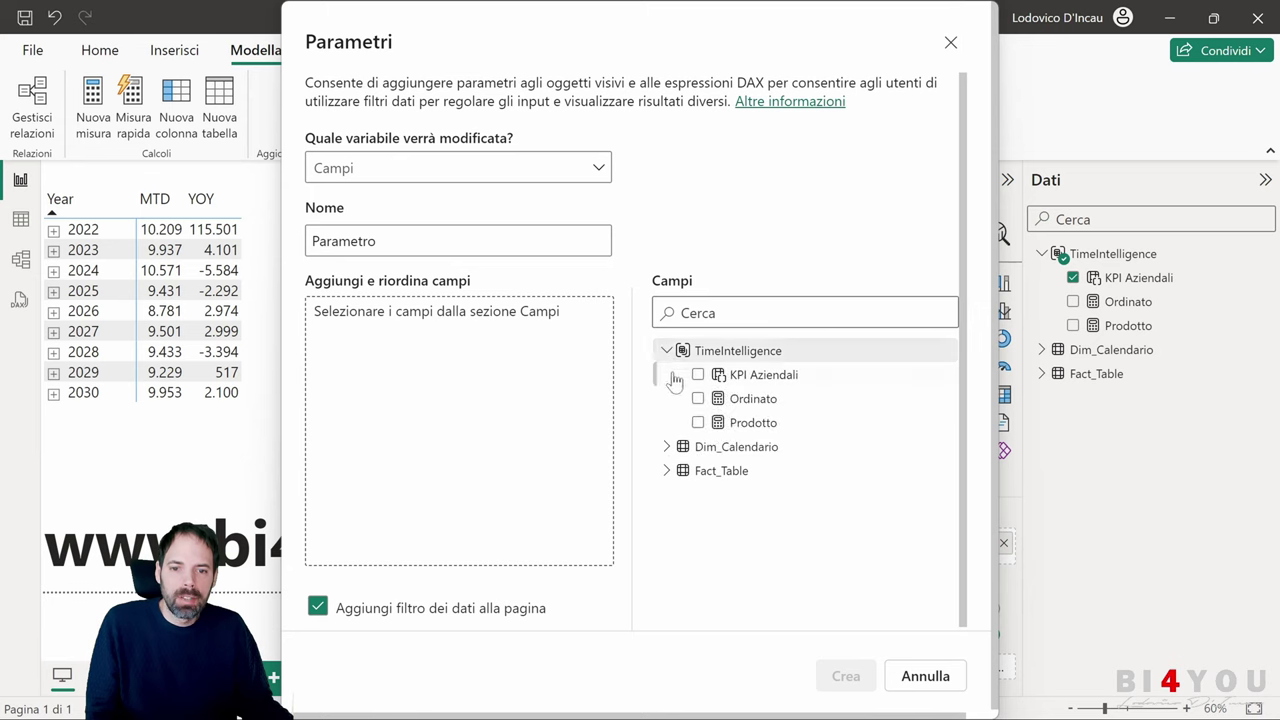
left_click(697, 392)
left_click(699, 416)
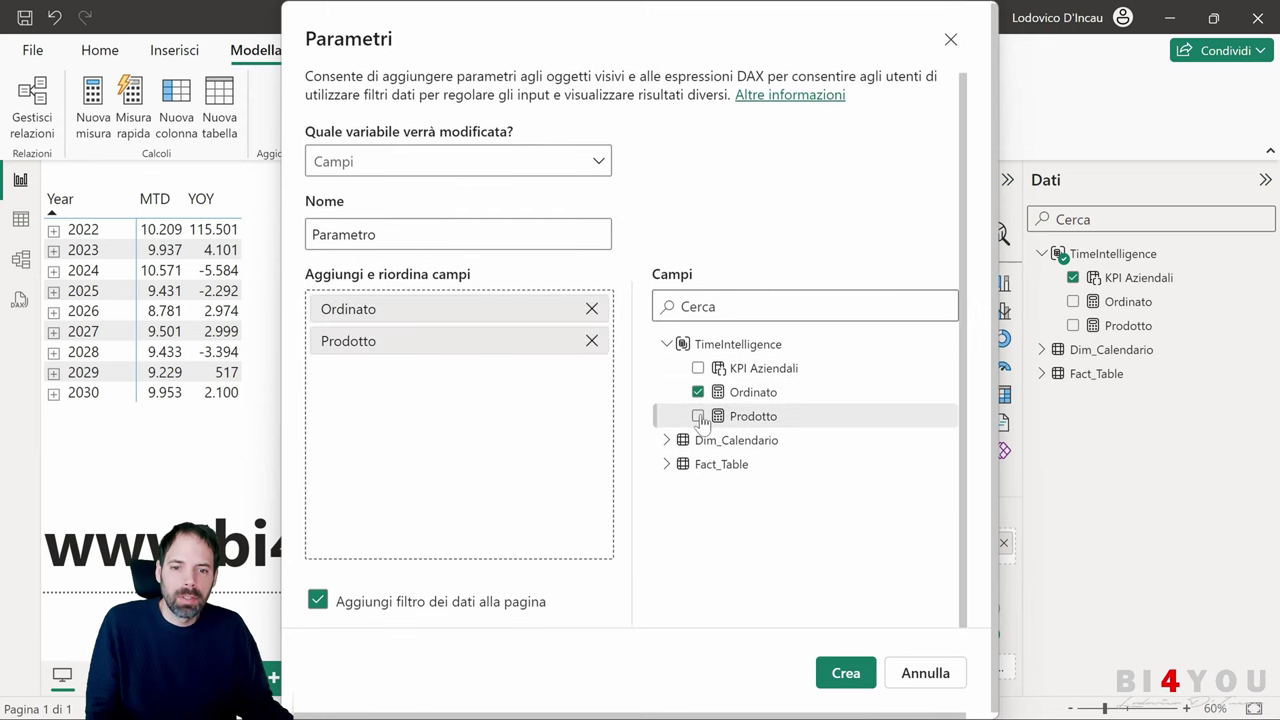
key("shift+Tab")
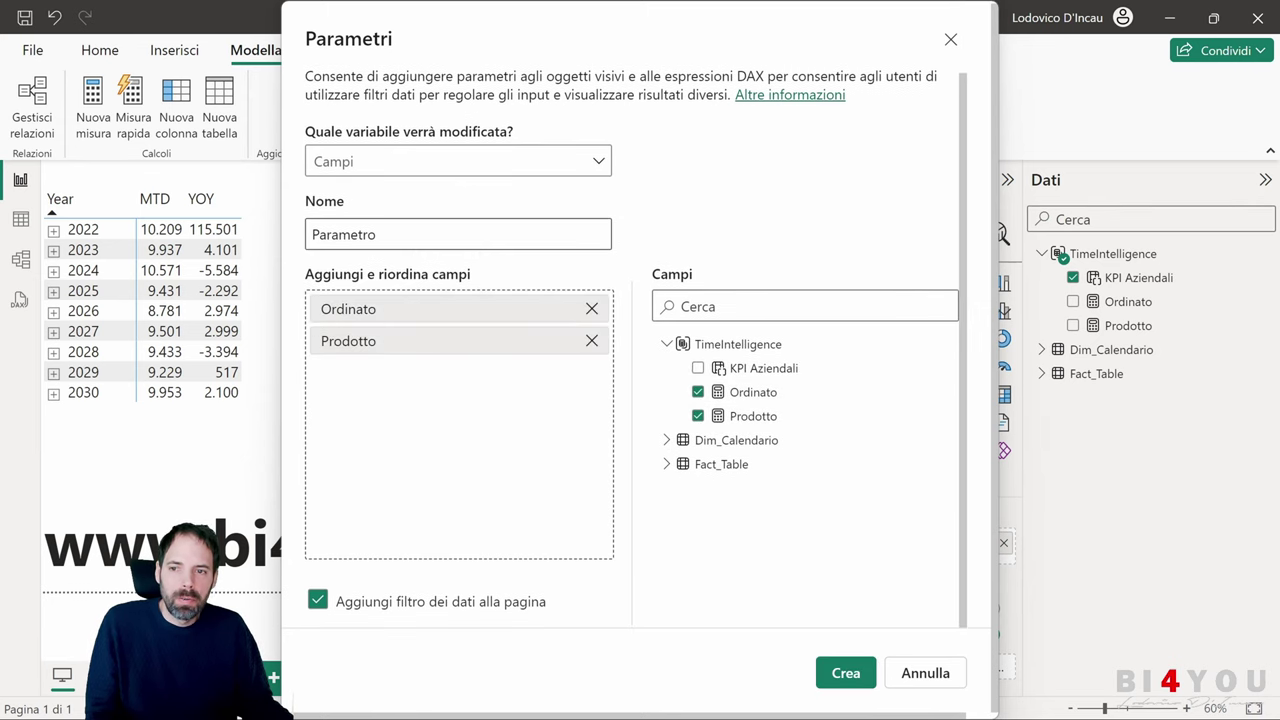
key("ctrl+a")
type("S")
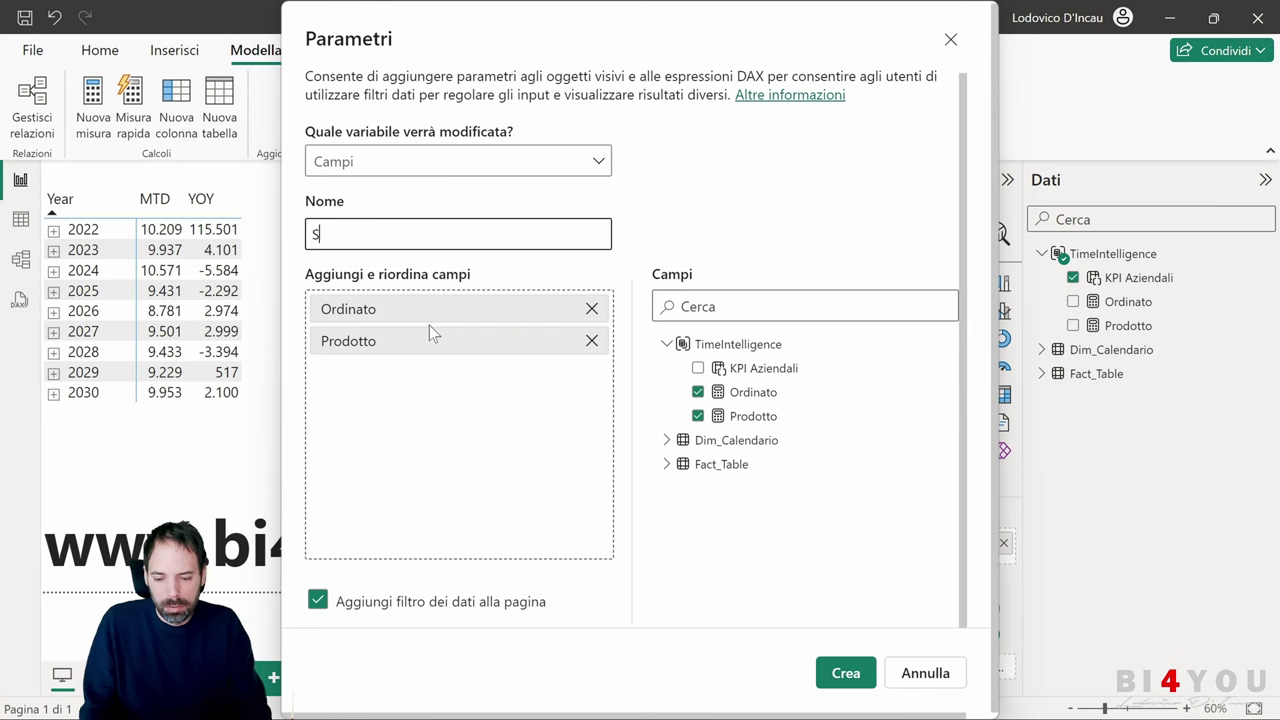
type("witch Misure")
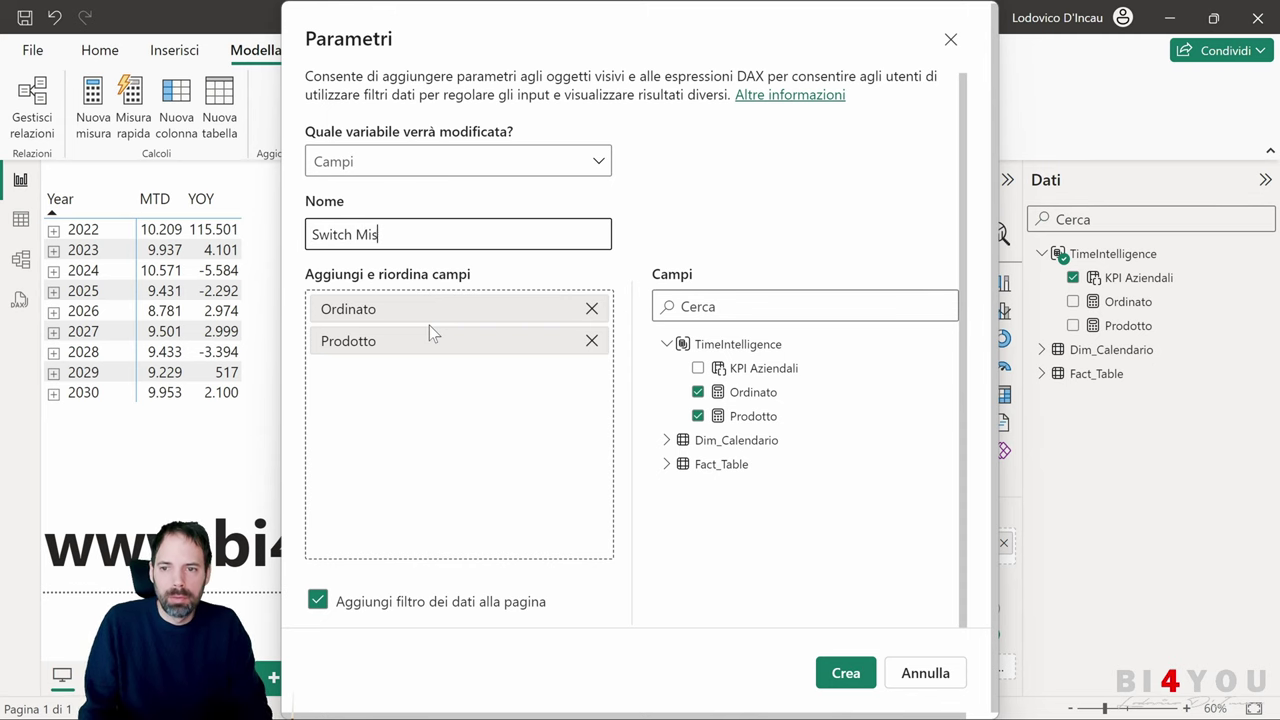
left_click(845, 674)
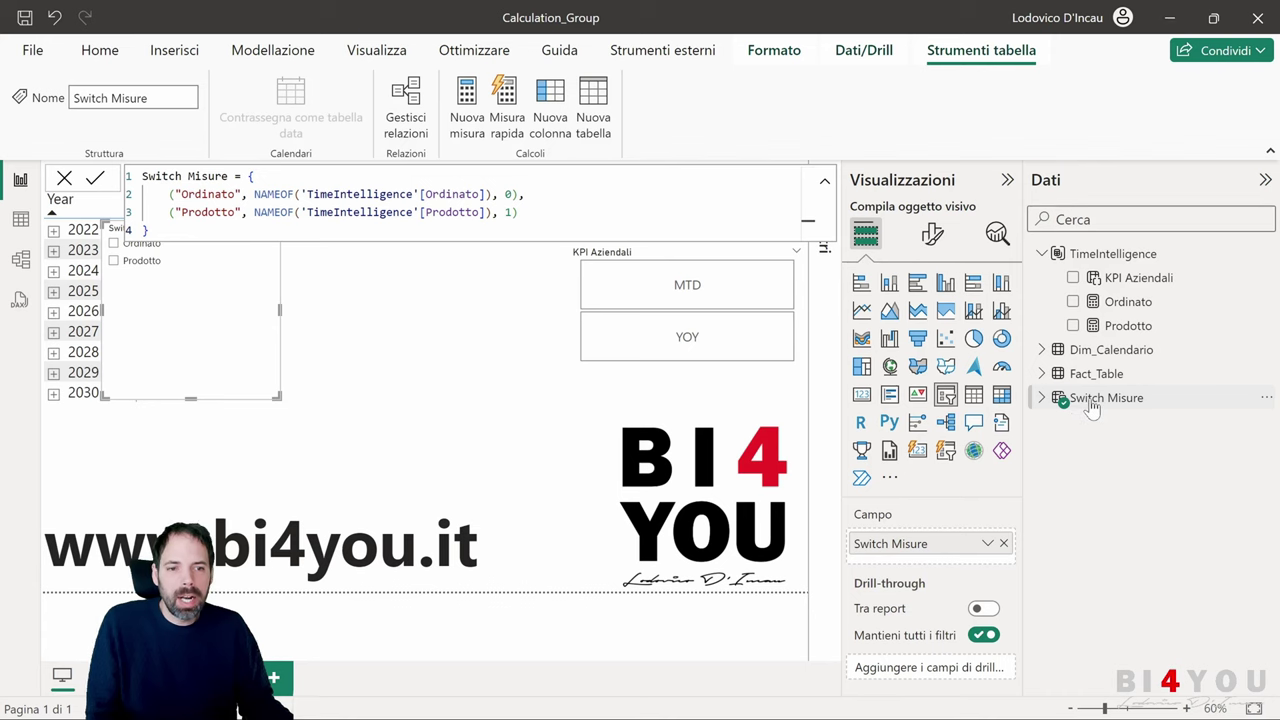
- Turn the empty top visual into a Switch Misure slicer
left_click(588, 398)
left_click(675, 220)
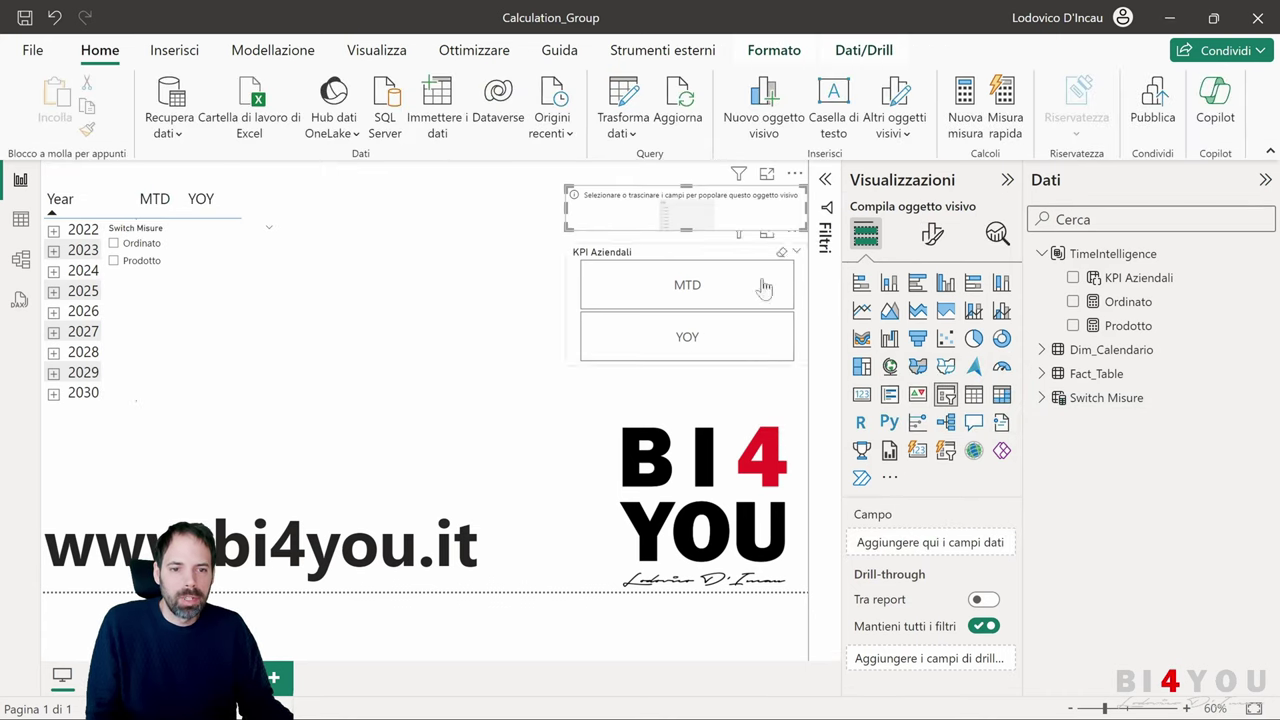
left_click(1042, 397)
left_click_drag(1127, 425, 910, 545)
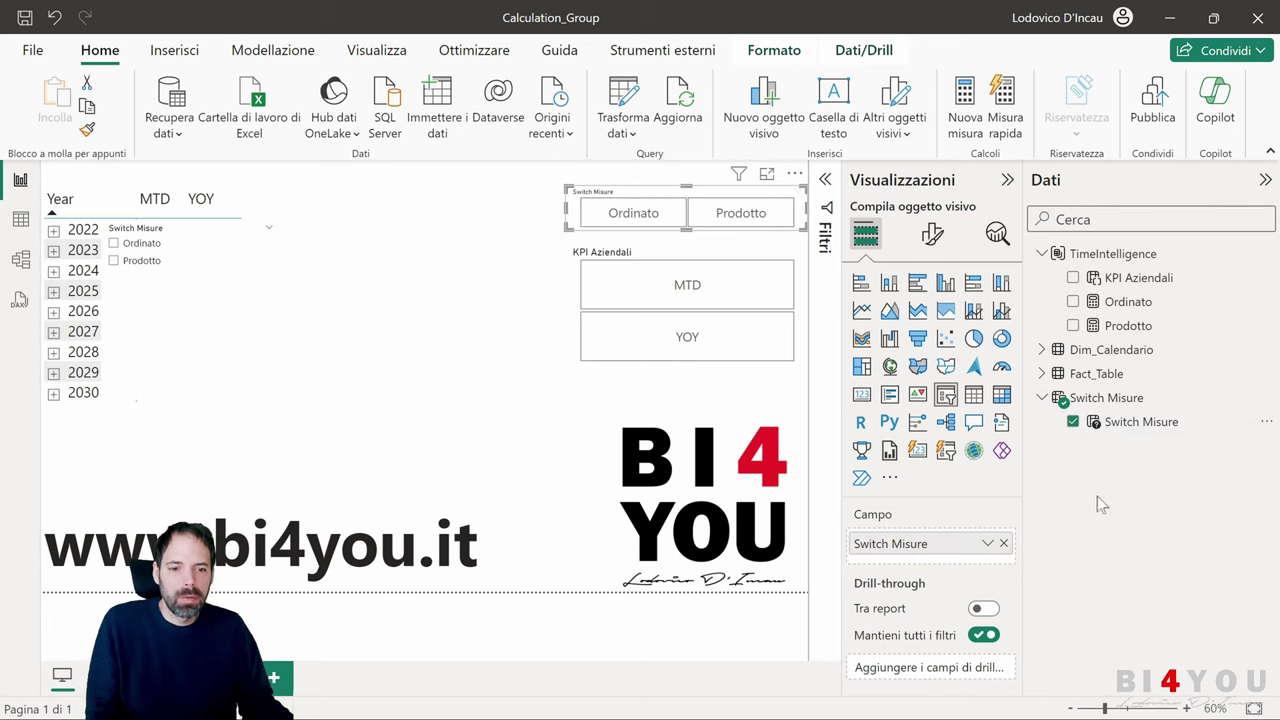
- Replace Prodotto with Switch Misure in the matrix values
left_click(420, 275)
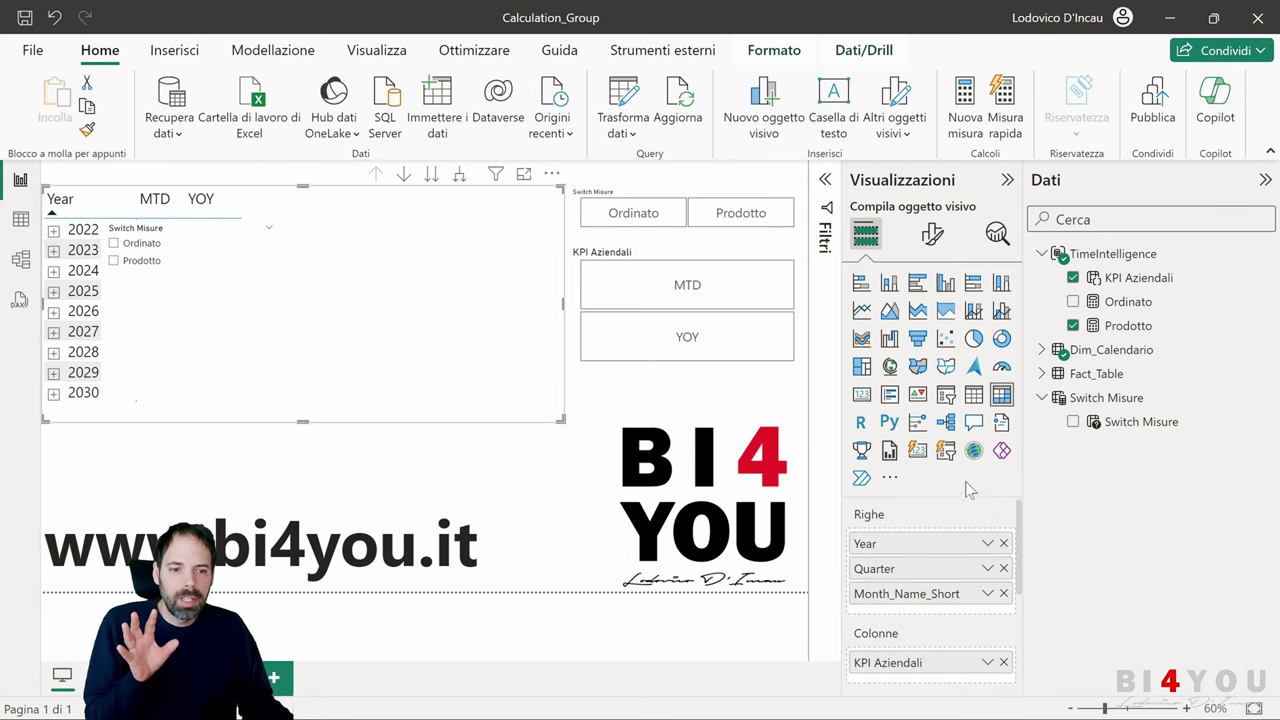
scroll(900, 640, "down", 1)
scroll(900, 660, "down", 3)
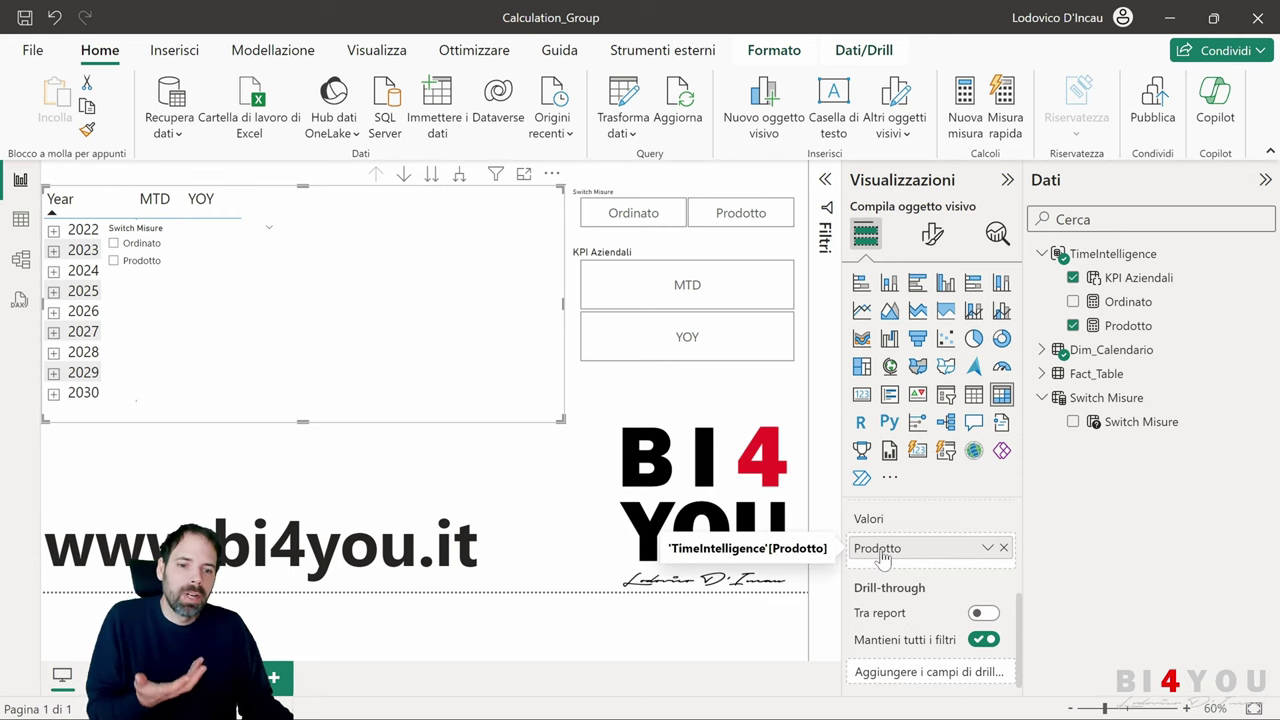
left_click(1004, 548)
left_click_drag(1125, 421, 905, 556)
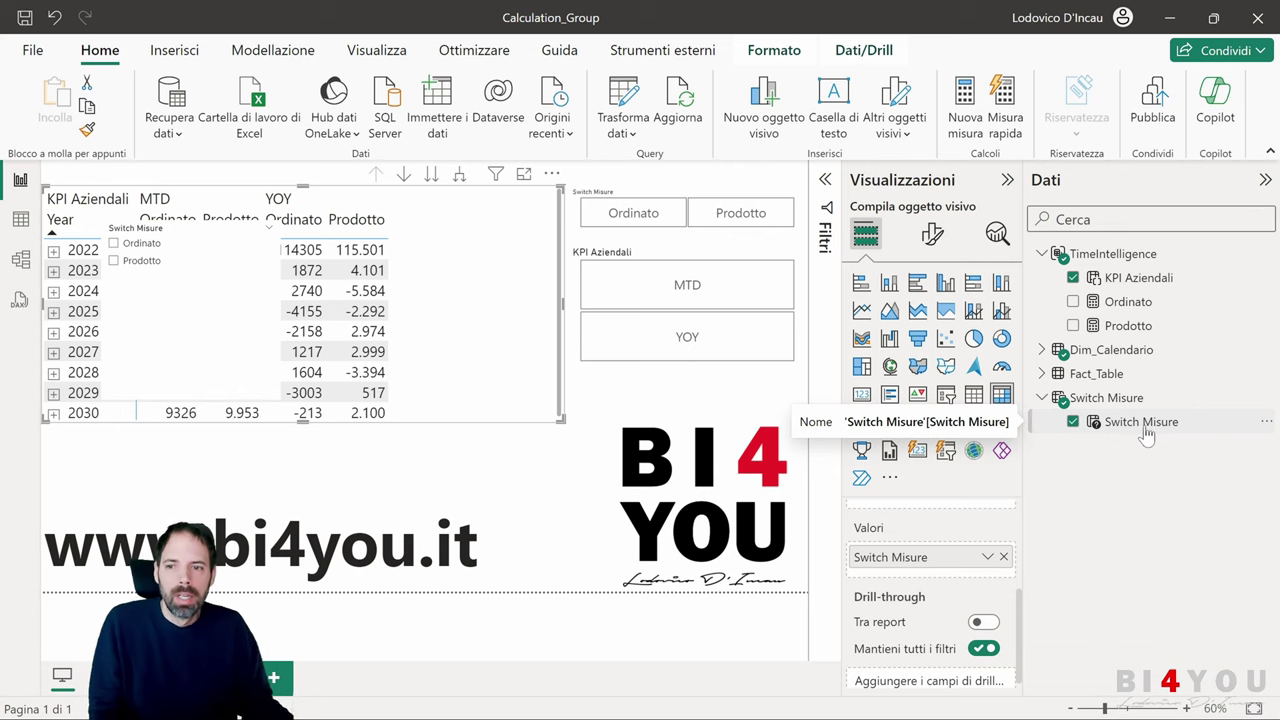
- Delete the small Switch Misure list slicer and set the button slicer to Prodotto
left_click(640, 214)
left_click(175, 294)
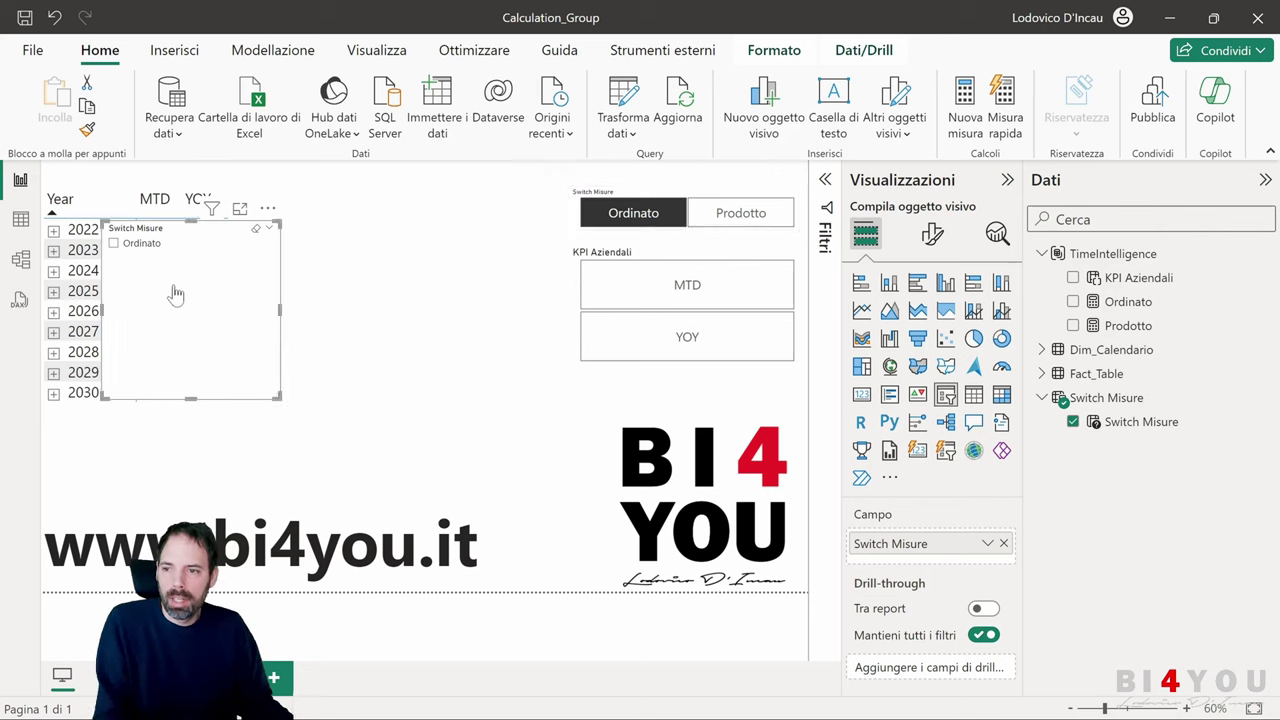
key("Delete")
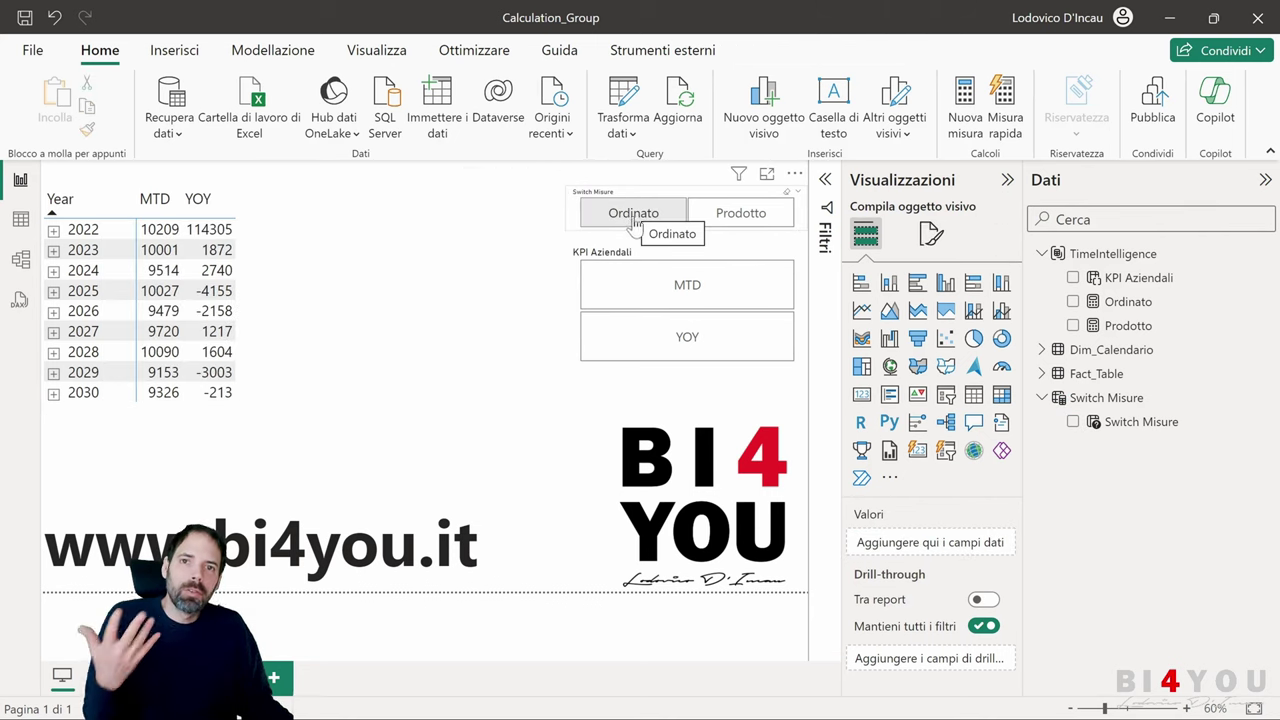
left_click(630, 218)
left_click(735, 222)
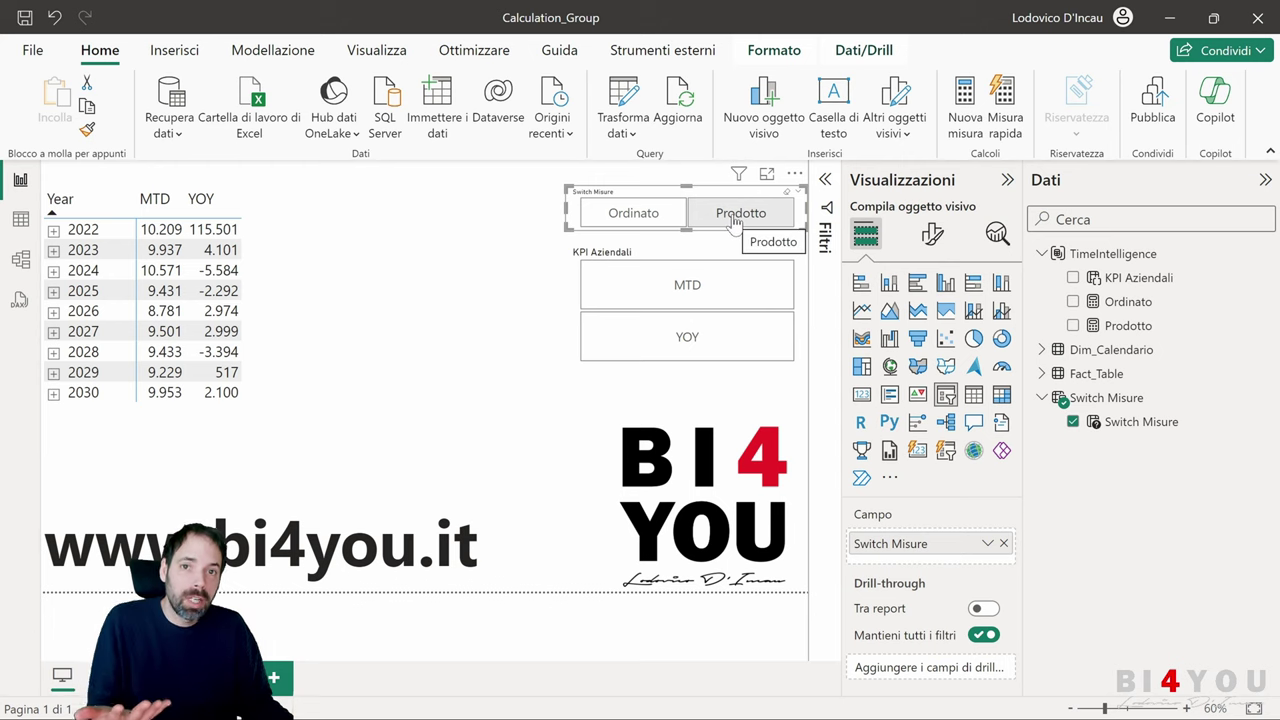
left_click(735, 221)
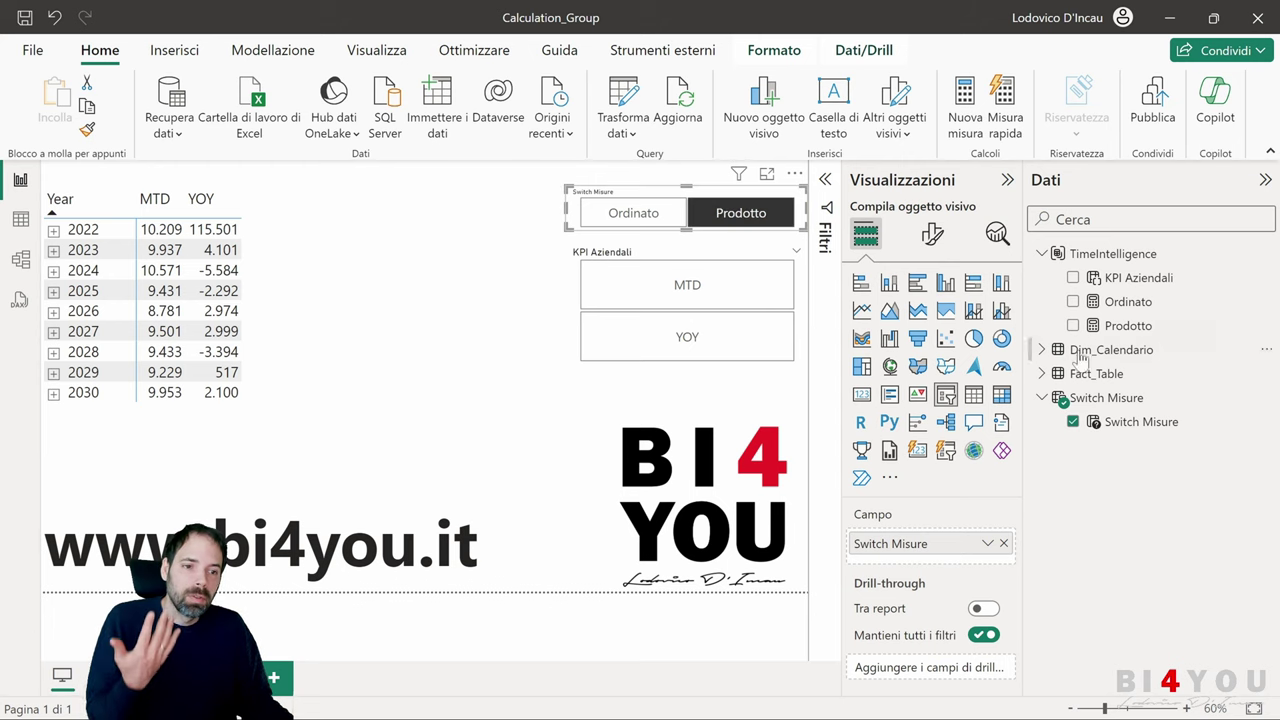
- Inspect the Ordinato, Prodotto and KPI Aziendali fields in the Dati pane
left_click(1134, 302)
left_click(1133, 325)
left_click(1133, 302)
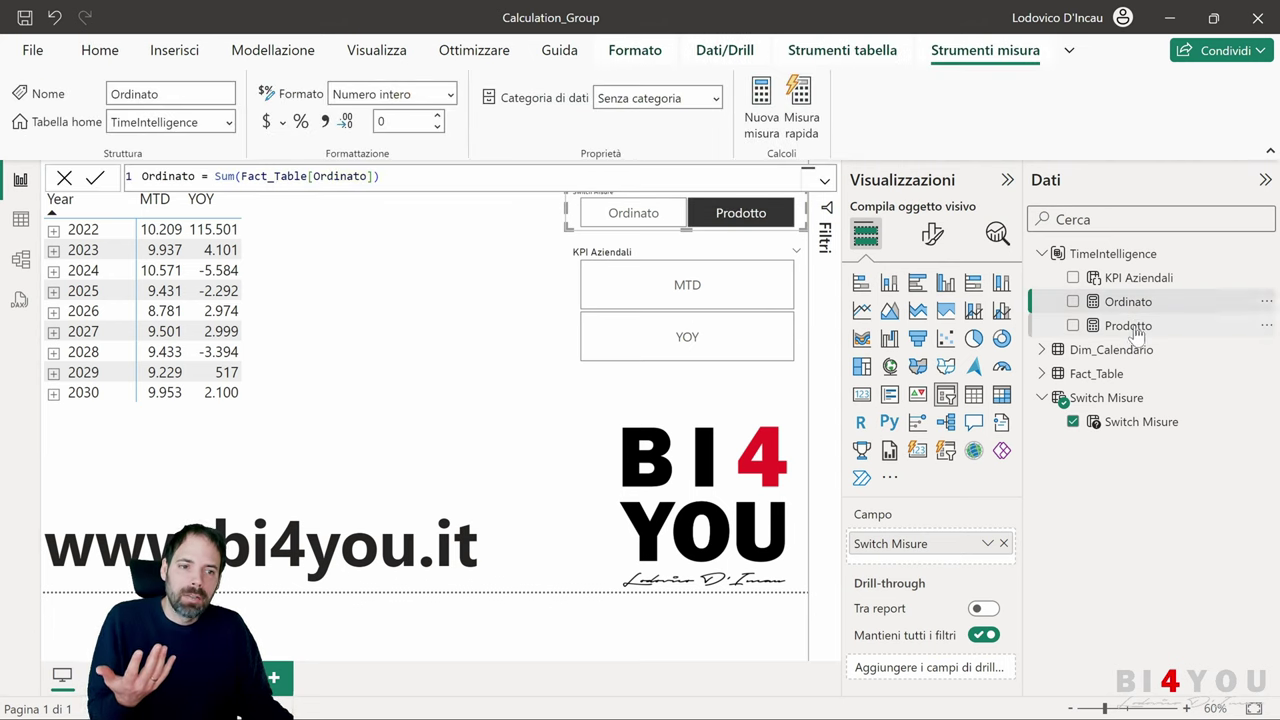
left_click(1136, 327)
left_click(1136, 283)
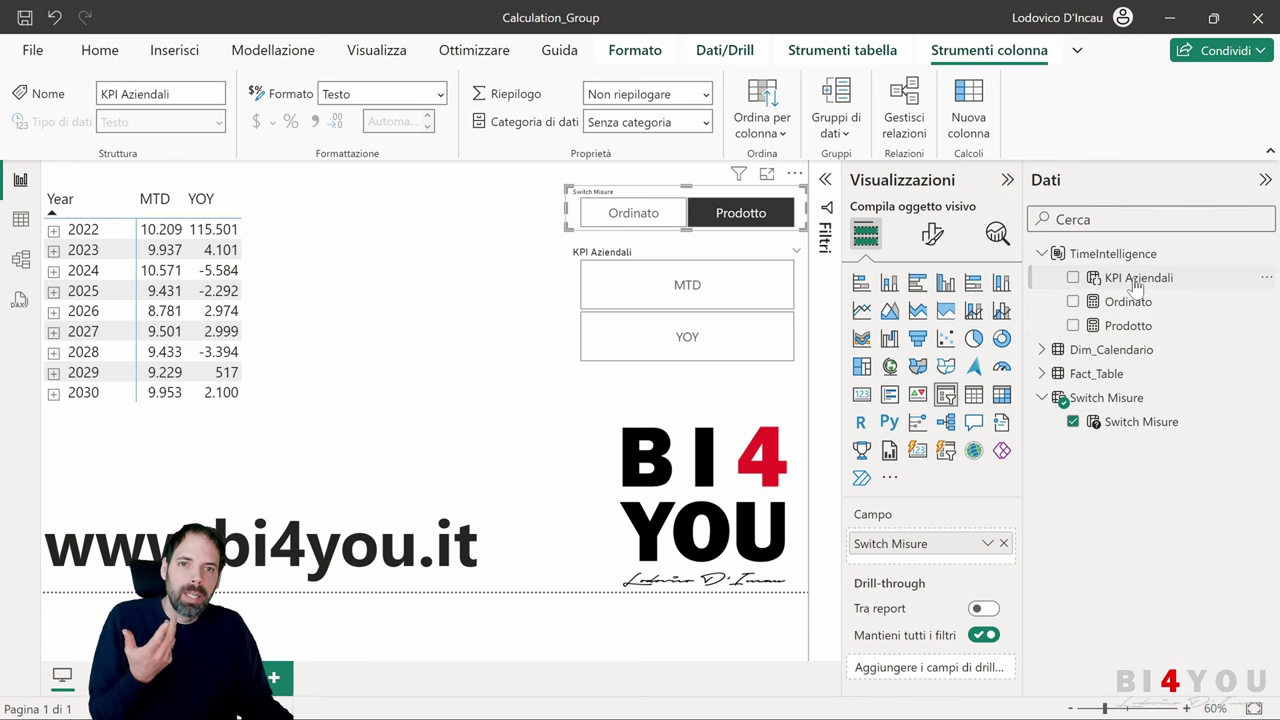